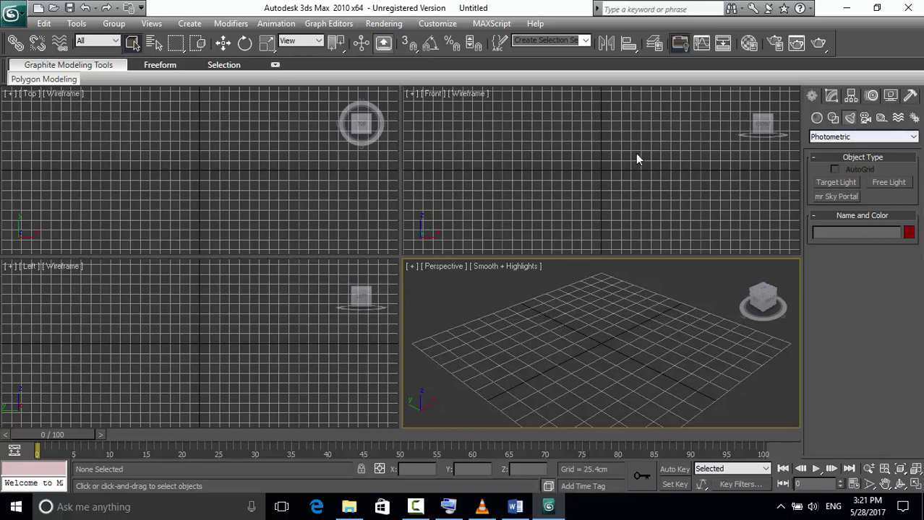
Step: Inspect the material types available for the first sample slot in the Material Editor, and close the editor without changing the material
click(749, 49)
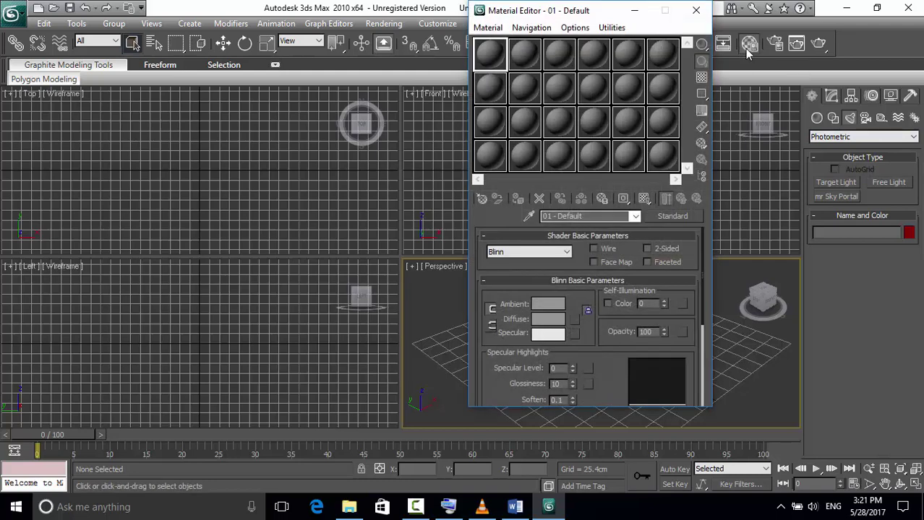
drag(597, 19, 375, 35)
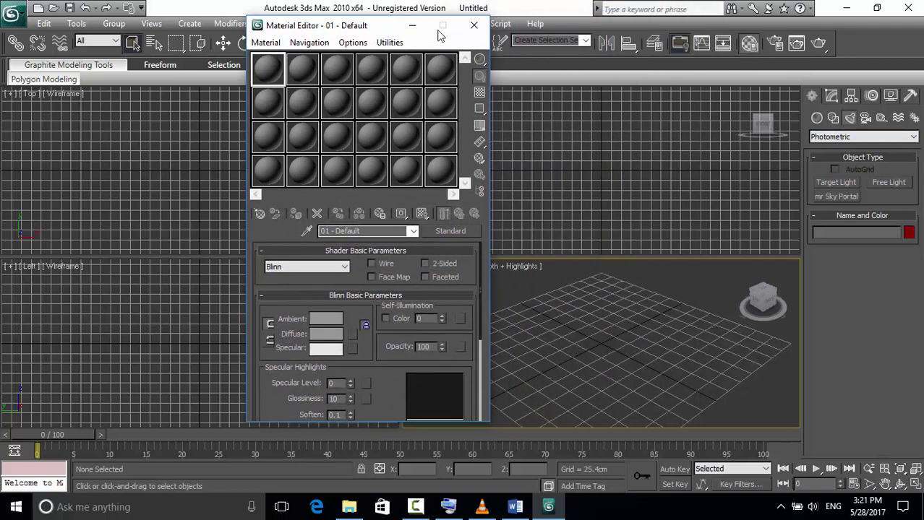
click(457, 232)
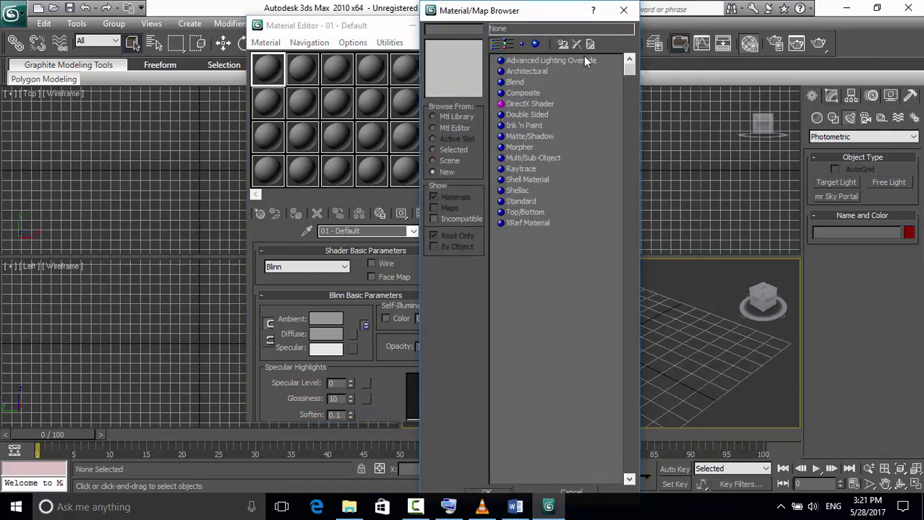
click(624, 11)
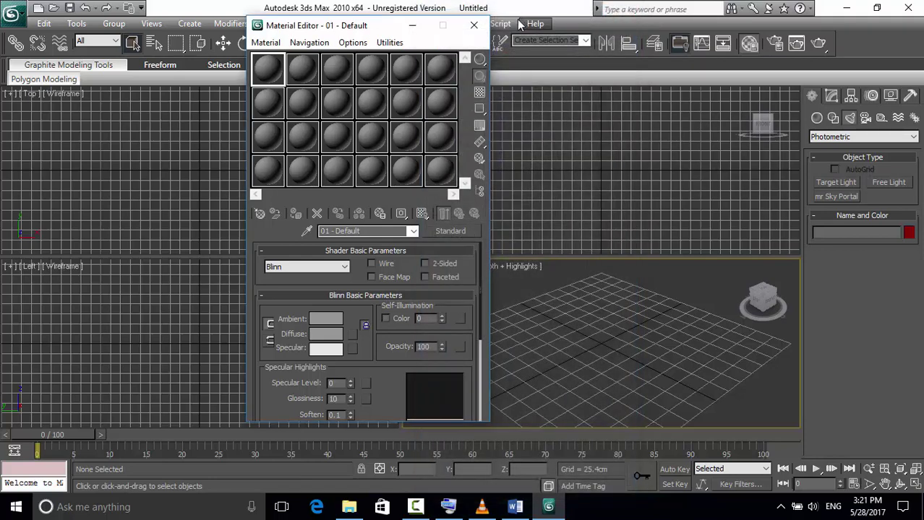
click(473, 27)
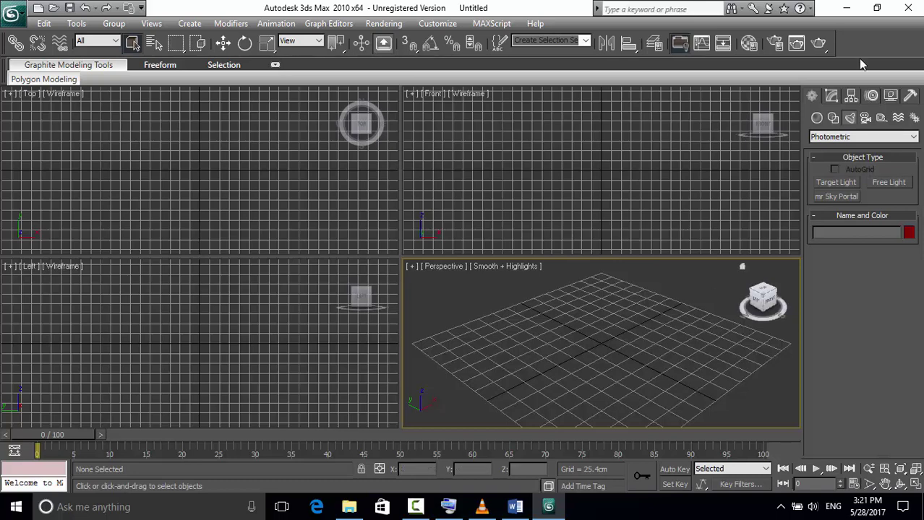
Step: Exit 3ds Max without saving the scene and minimize the Word lesson document to reveal the desktop
click(908, 8)
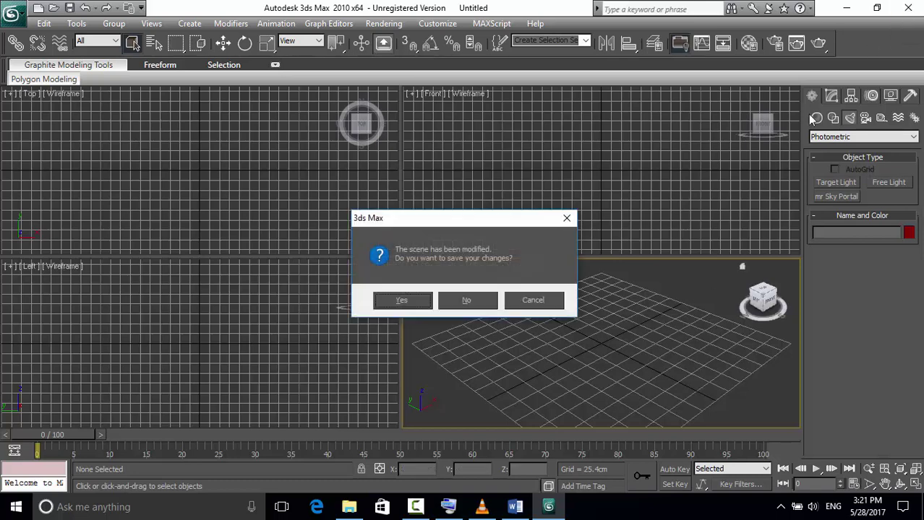
click(472, 302)
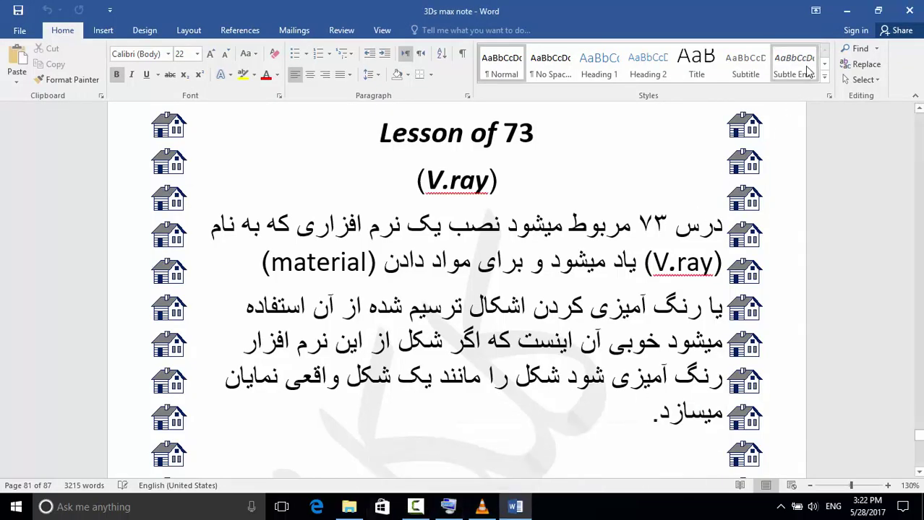
click(850, 10)
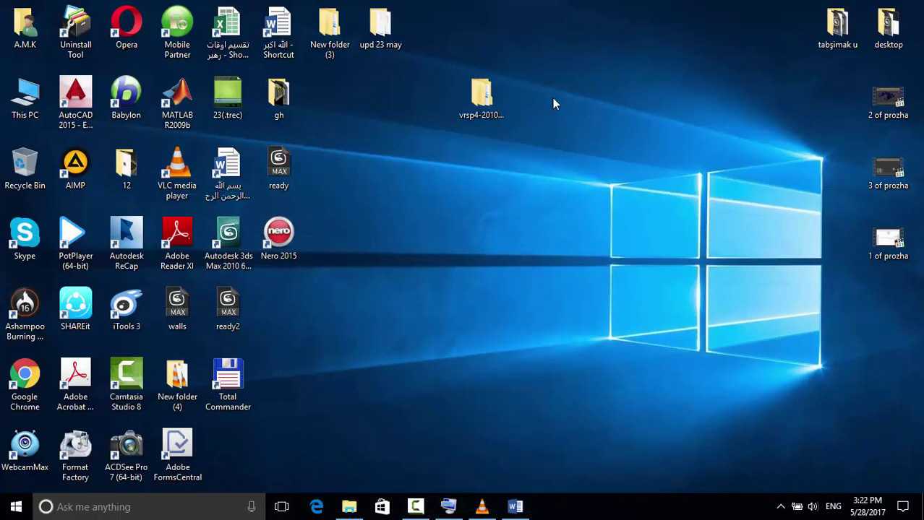
Step: Check the computer's system type in its system properties against the V-Ray folder and the 3ds Max shortcut on the desktop
drag(505, 89, 448, 104)
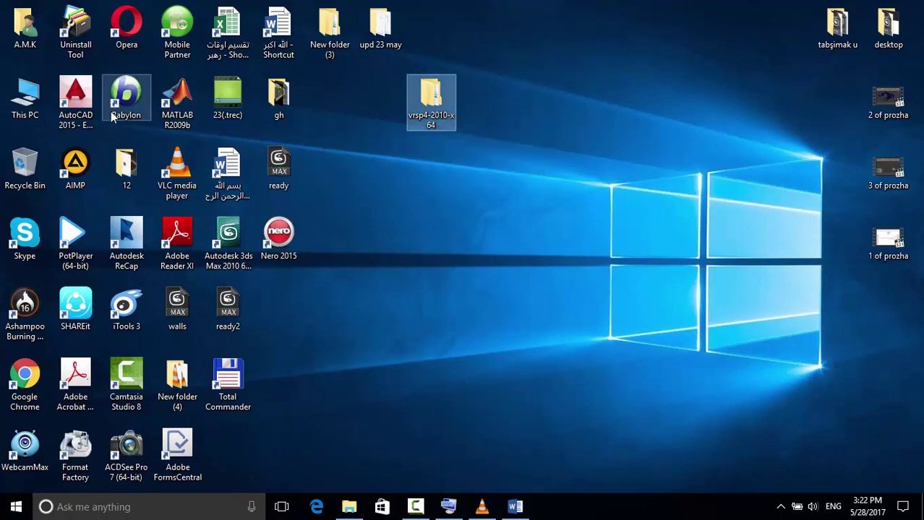
right_click(10, 99)
click(72, 252)
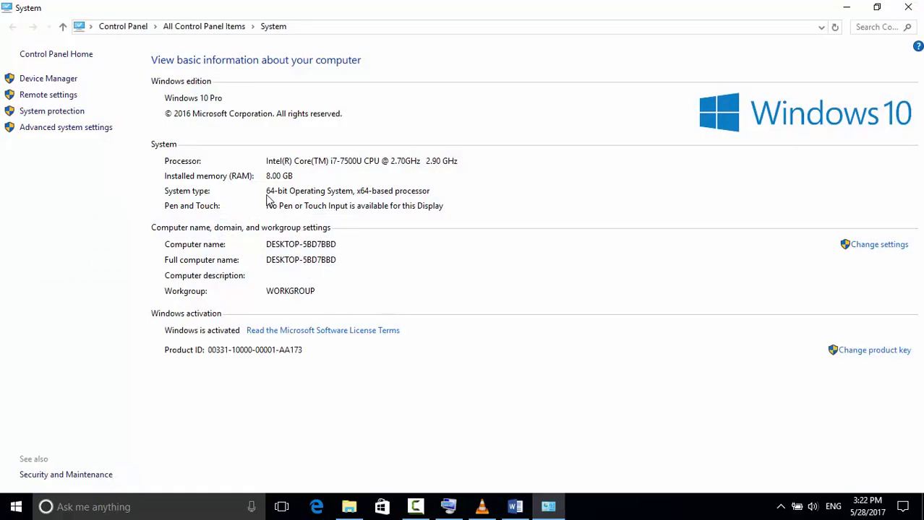
click(905, 10)
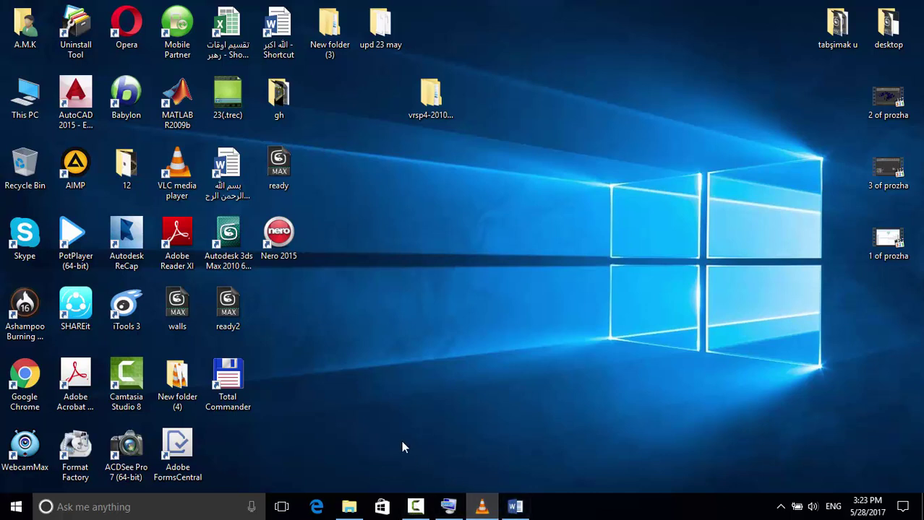
click(232, 264)
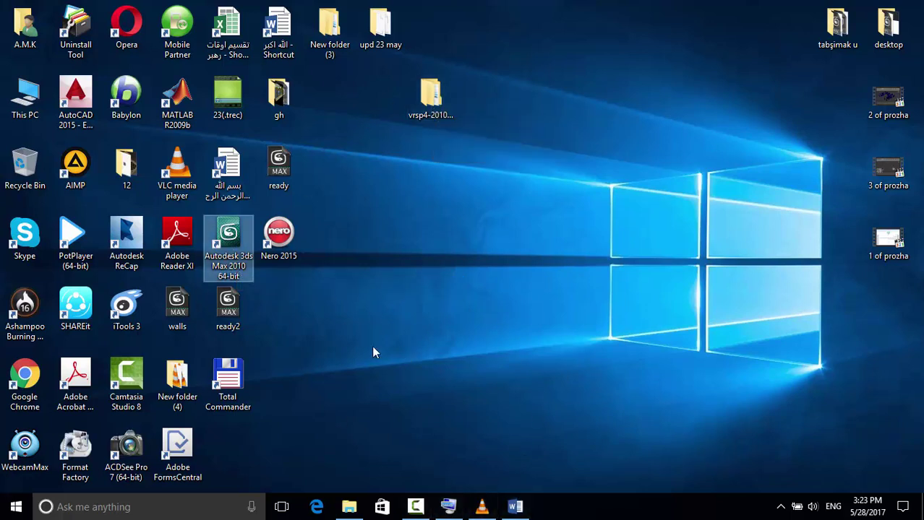
Step: Launch the vray_adv_150SP4_max2010_x64 installer from the x64 subfolder of the vrsp4-2010-x64 desktop folder
double_click(432, 96)
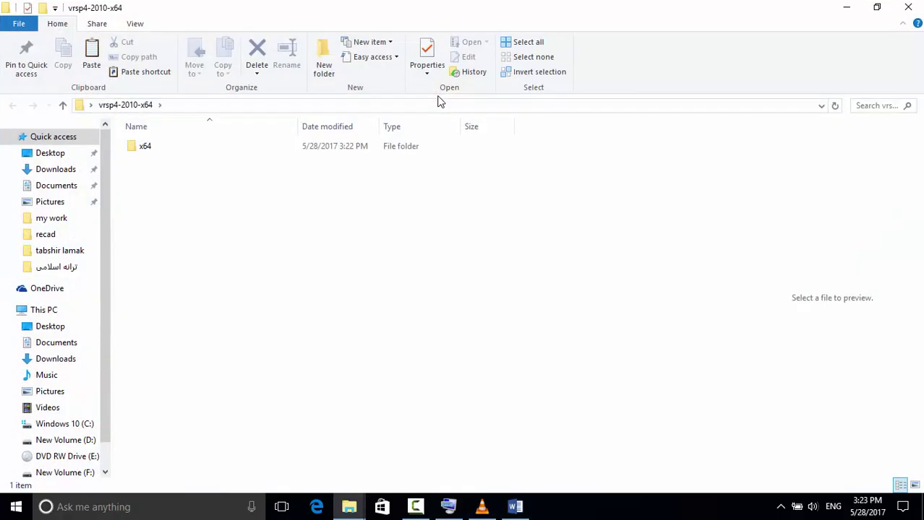
double_click(171, 150)
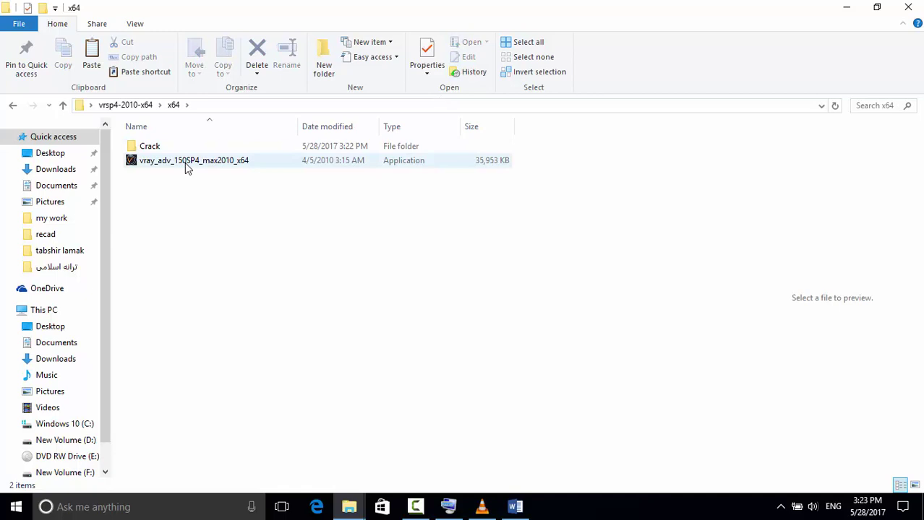
double_click(186, 163)
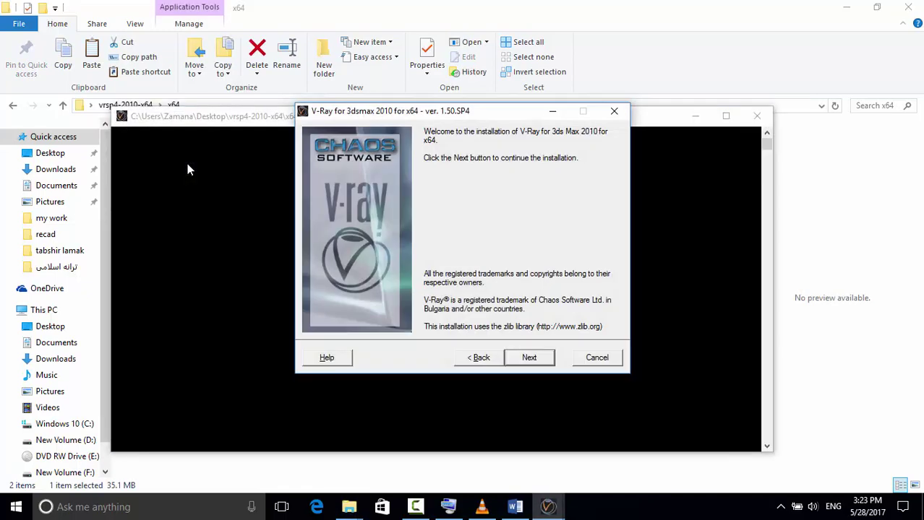
Step: Advance through the V-Ray setup pages with the Workstation (full) installation type, up to the additional hardware lock license options
click(528, 358)
click(529, 357)
click(529, 358)
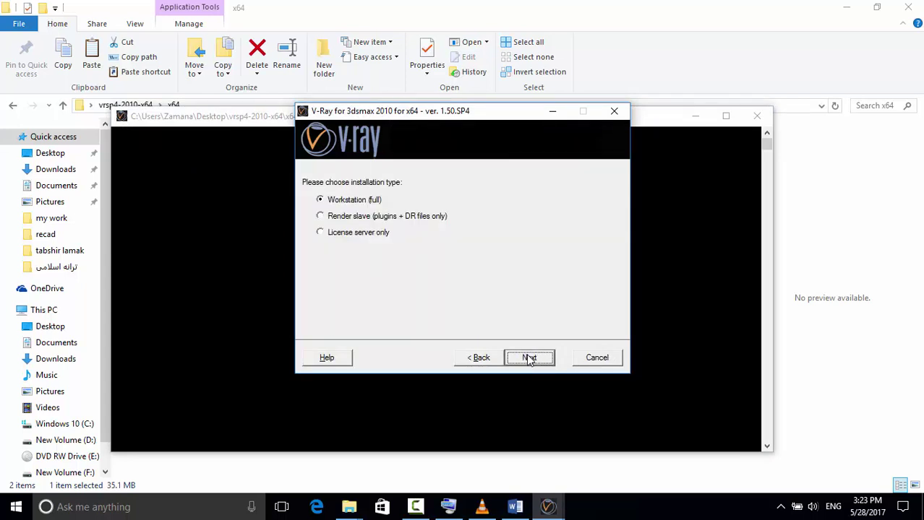
click(528, 358)
click(528, 358)
click(528, 357)
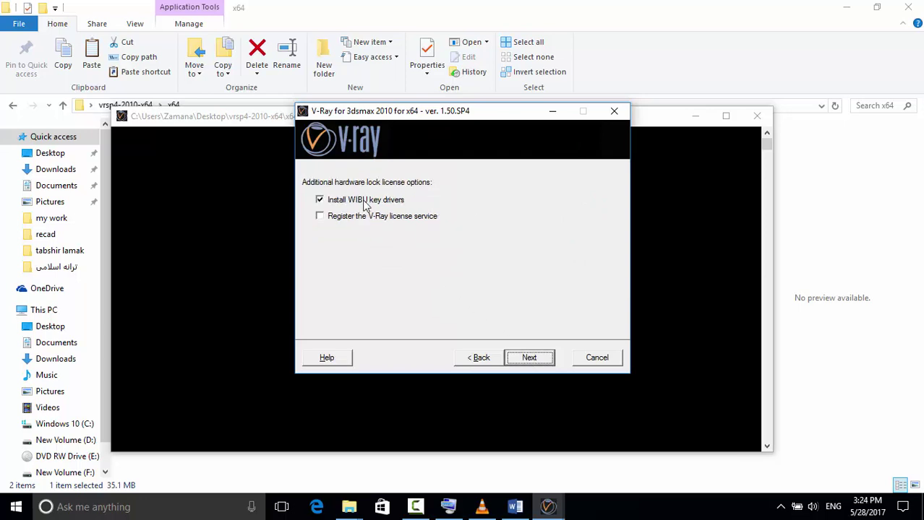
Step: Exclude the WIBU key drivers and run the V-Ray installation through to its final page
click(364, 204)
click(530, 357)
click(531, 357)
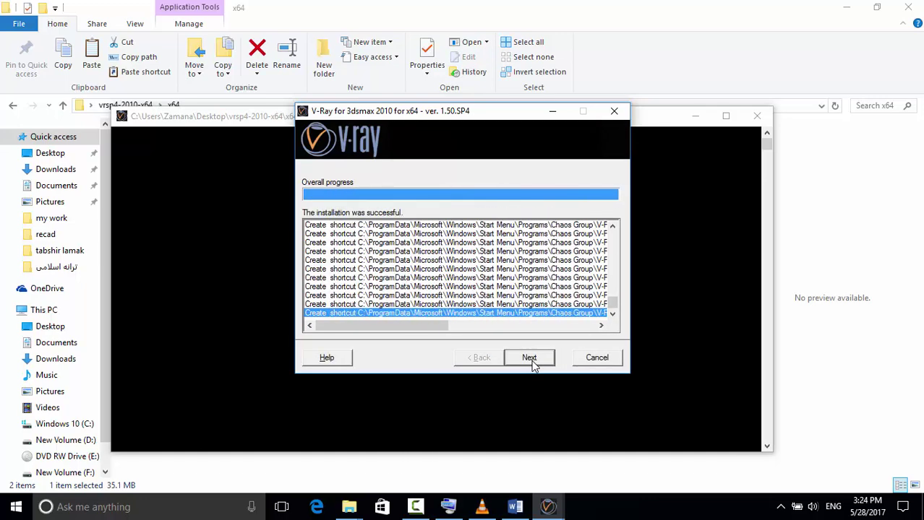
click(532, 361)
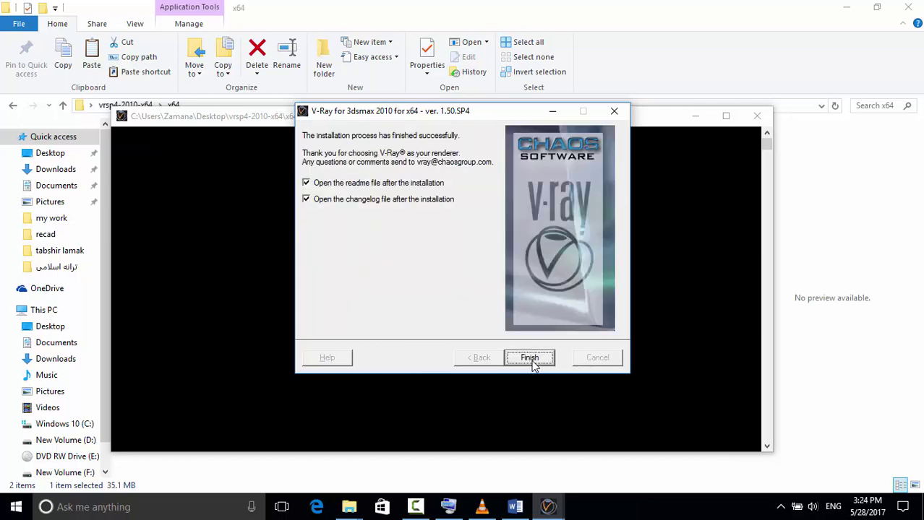
Step: Turn off opening the readme and changelog files, and finish the V-Ray setup
click(350, 185)
click(357, 201)
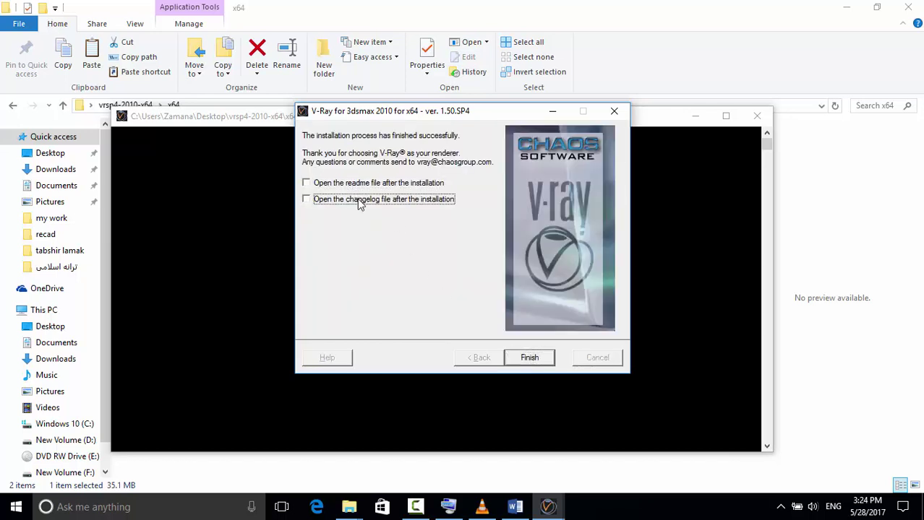
click(530, 359)
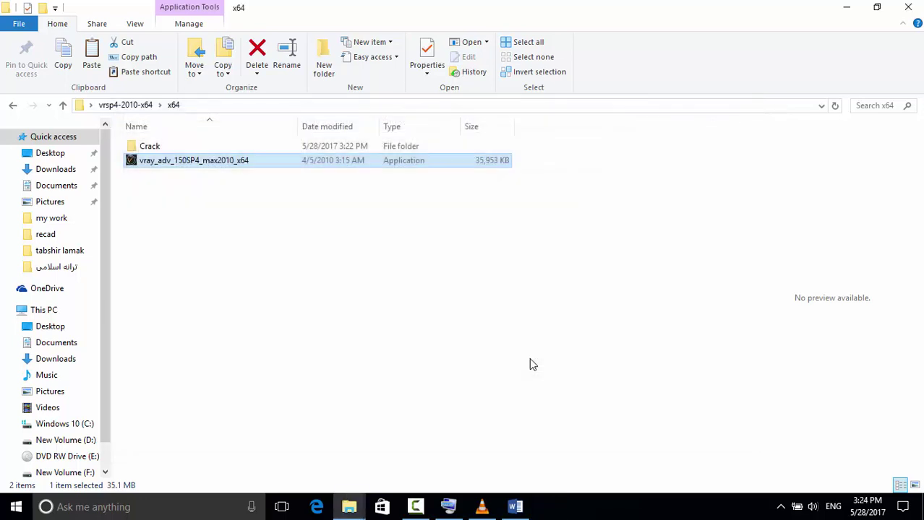
Step: Copy the plugins folder and vray2010.dll from the Crack folder
double_click(184, 146)
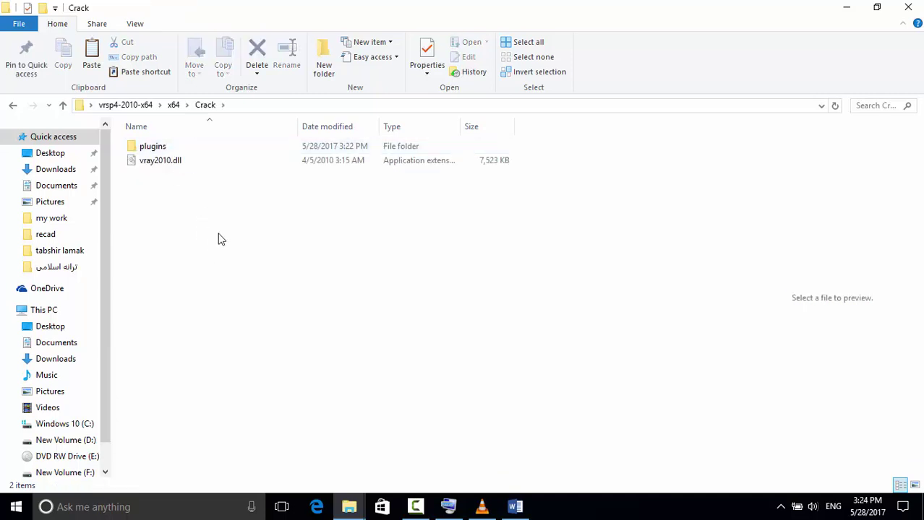
drag(216, 231, 148, 146)
right_click(148, 146)
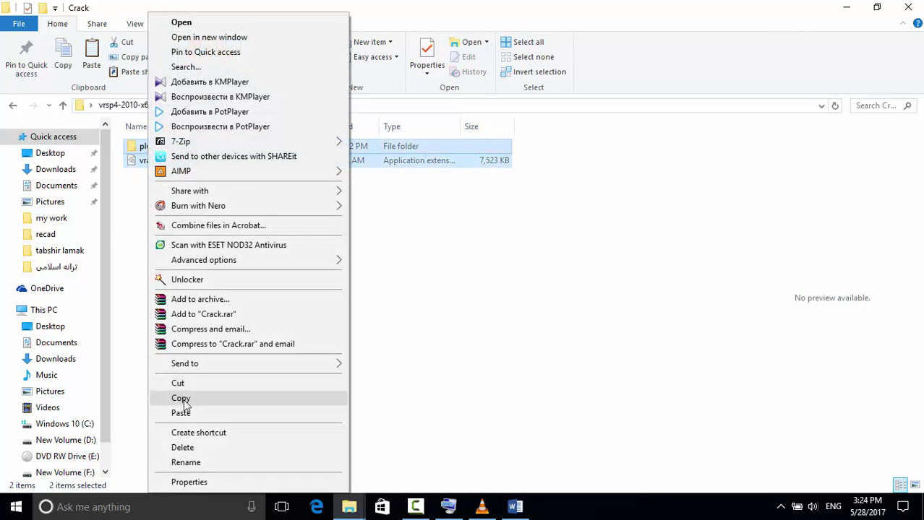
click(184, 403)
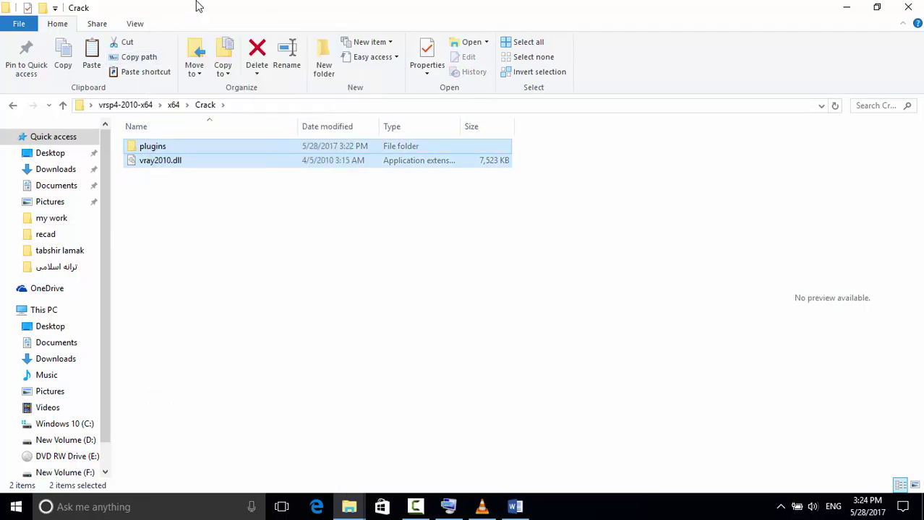
Step: Open the C:\Program Files\Autodesk\3ds Max 2010 folder in a separate, maximized window
drag(195, 5, 323, 22)
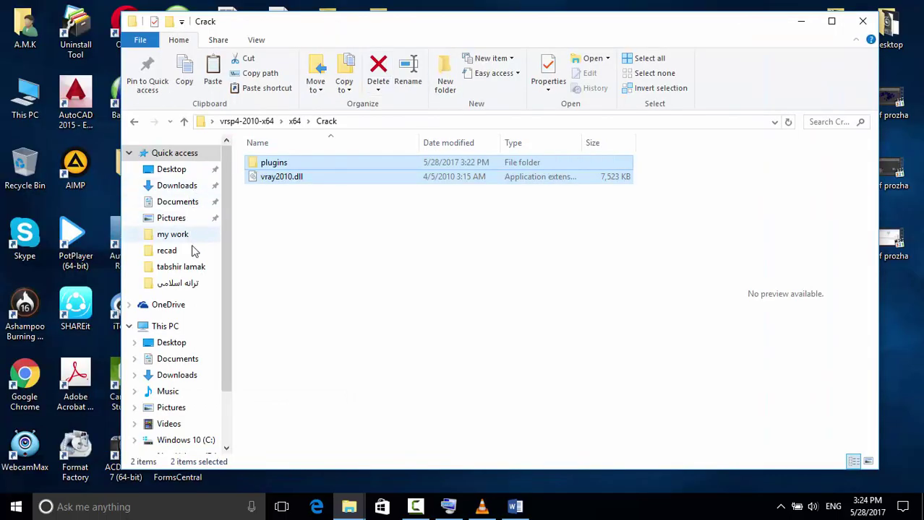
double_click(24, 101)
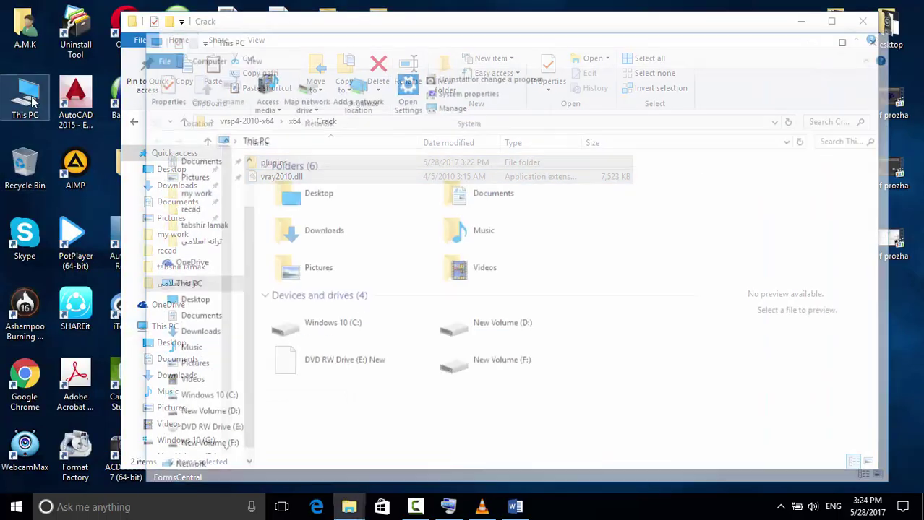
click(353, 334)
double_click(353, 334)
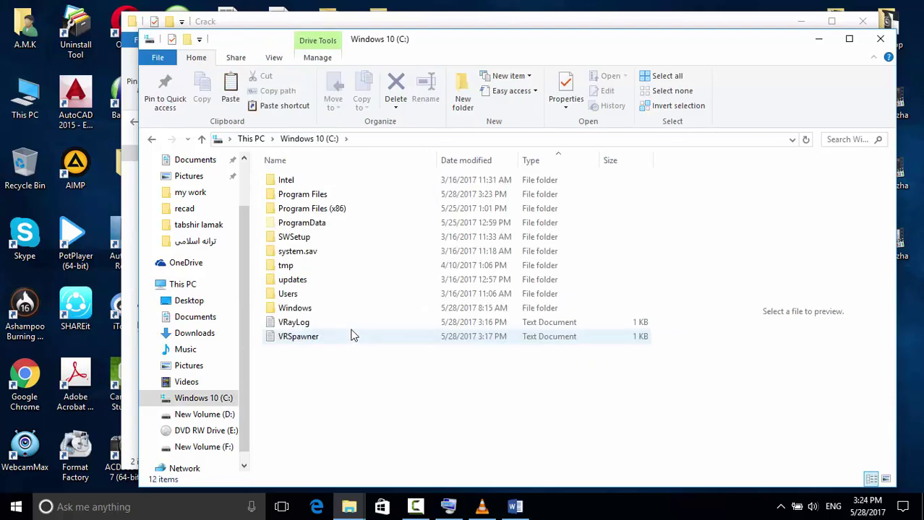
double_click(346, 198)
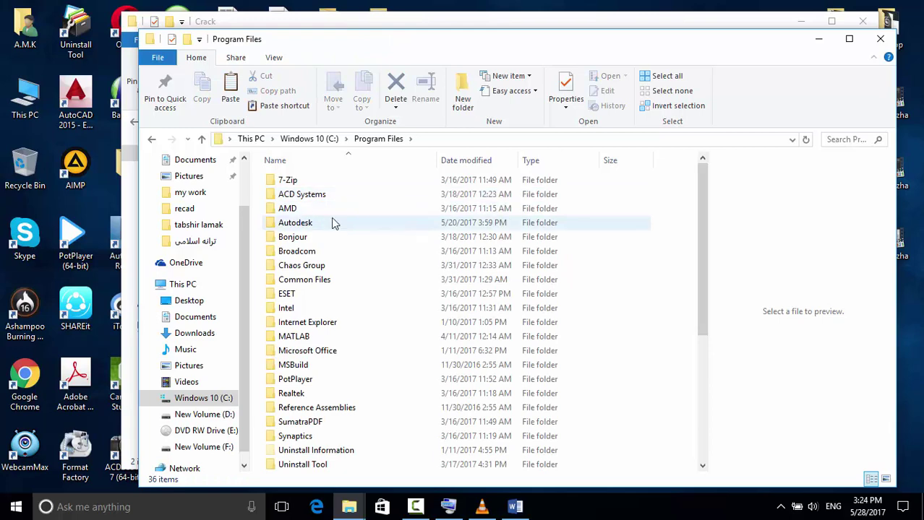
double_click(334, 224)
double_click(347, 186)
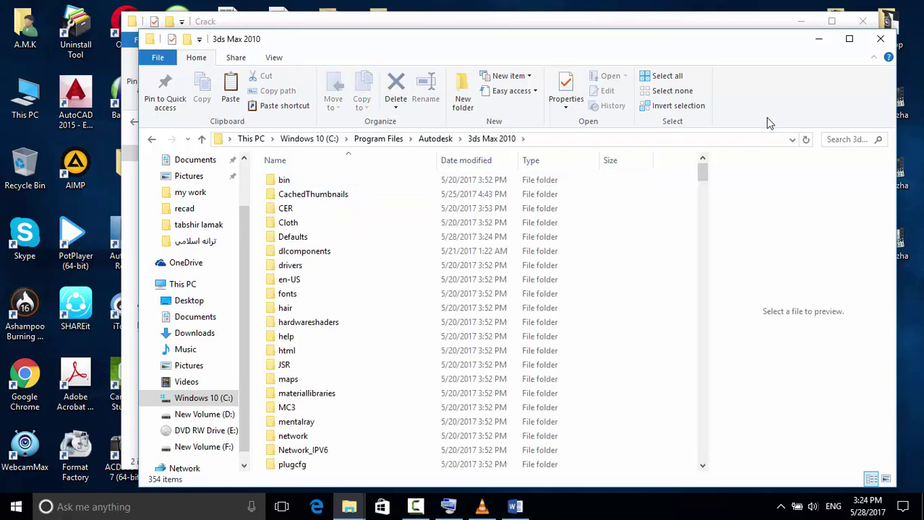
click(852, 42)
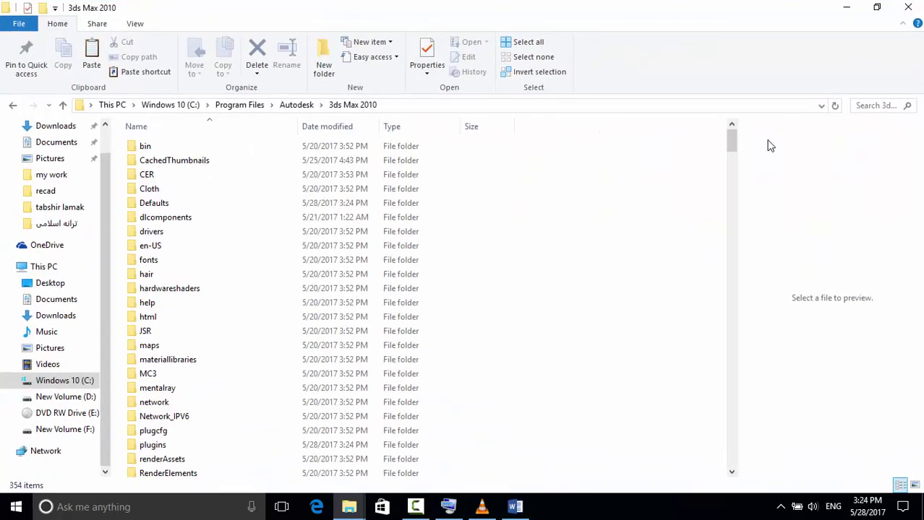
Step: Paste the copied items into the 3ds Max 2010 folder, replacing the files with the same names, and close both folder windows
right_click(593, 165)
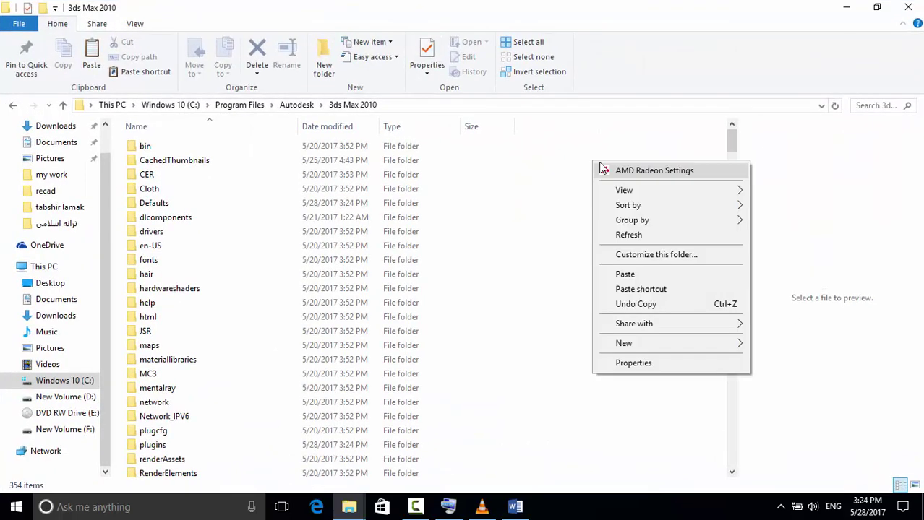
click(626, 274)
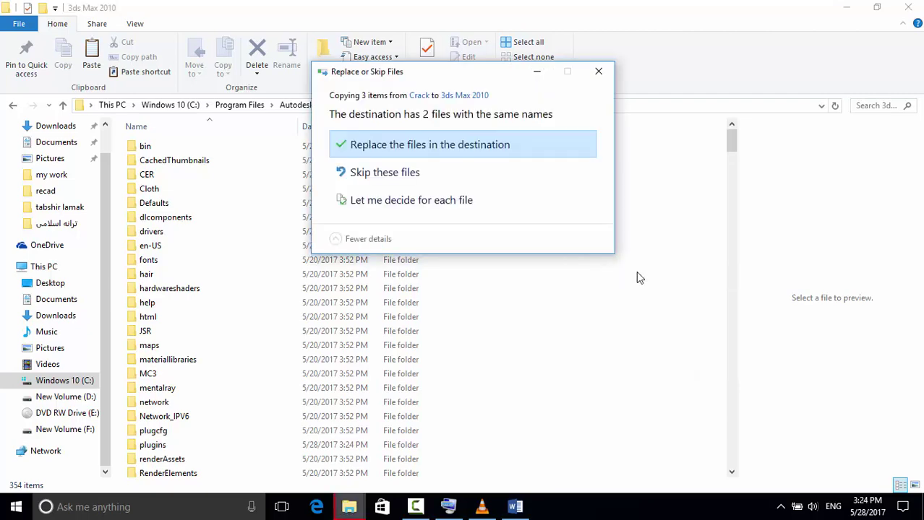
click(395, 153)
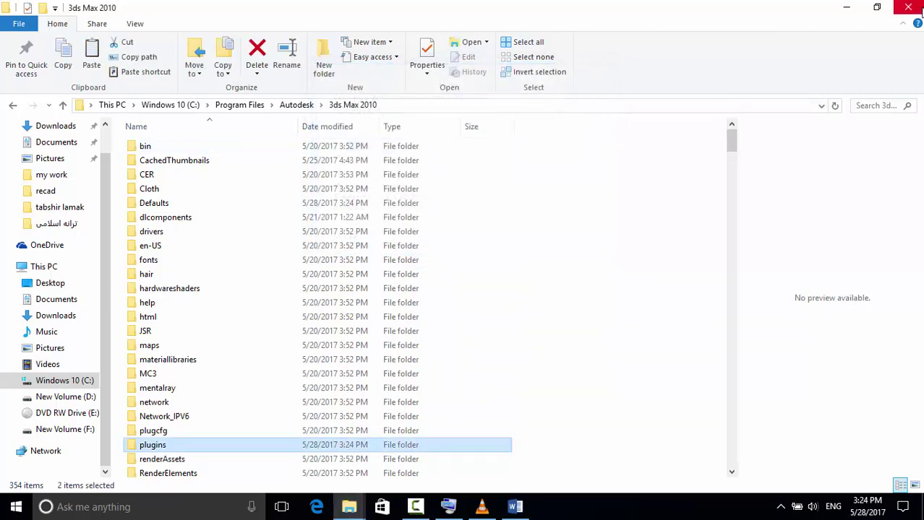
click(907, 8)
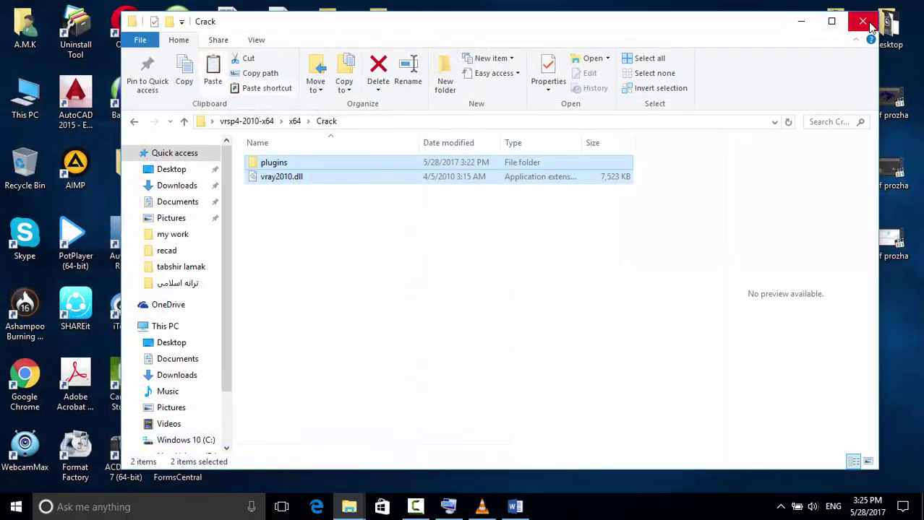
click(863, 21)
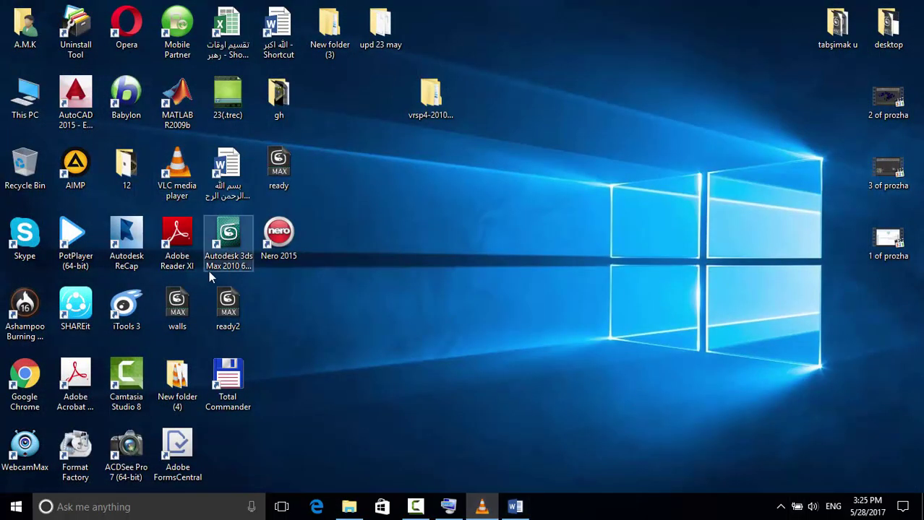
Step: Launch the 64-bit Autodesk 3ds Max 2010 from the desktop
double_click(228, 239)
click(416, 507)
click(642, 450)
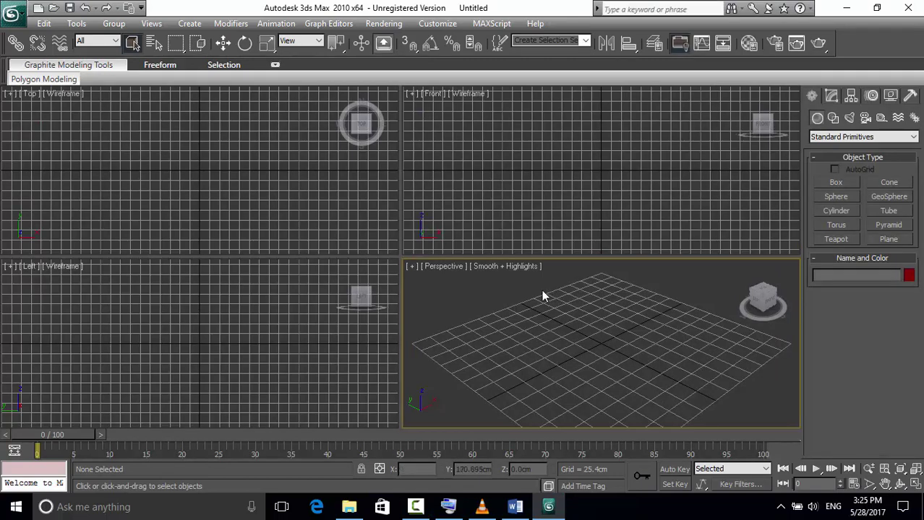
Step: Show the VRay category of light objects available for creation
click(849, 118)
click(861, 138)
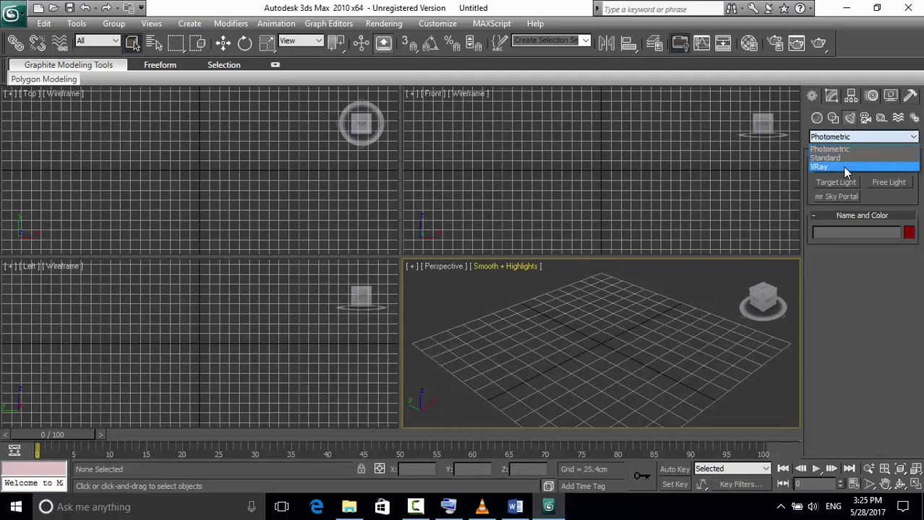
click(845, 168)
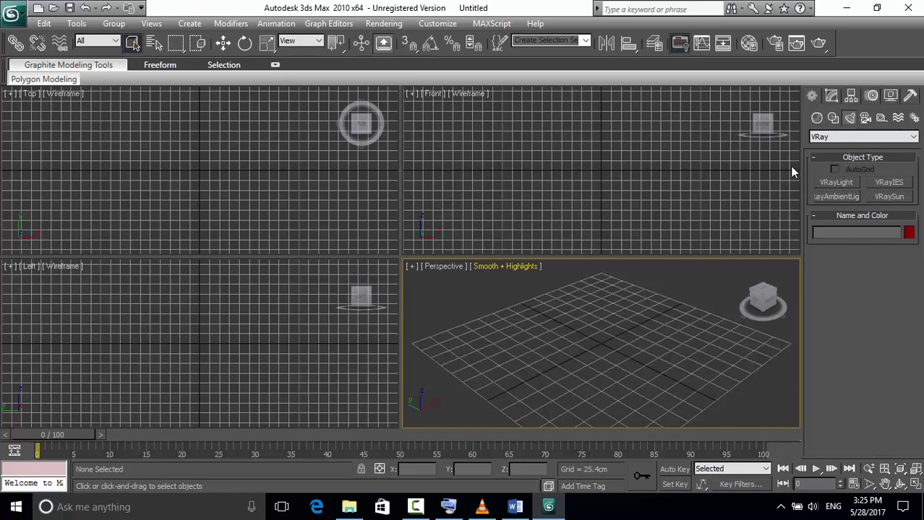
click(850, 136)
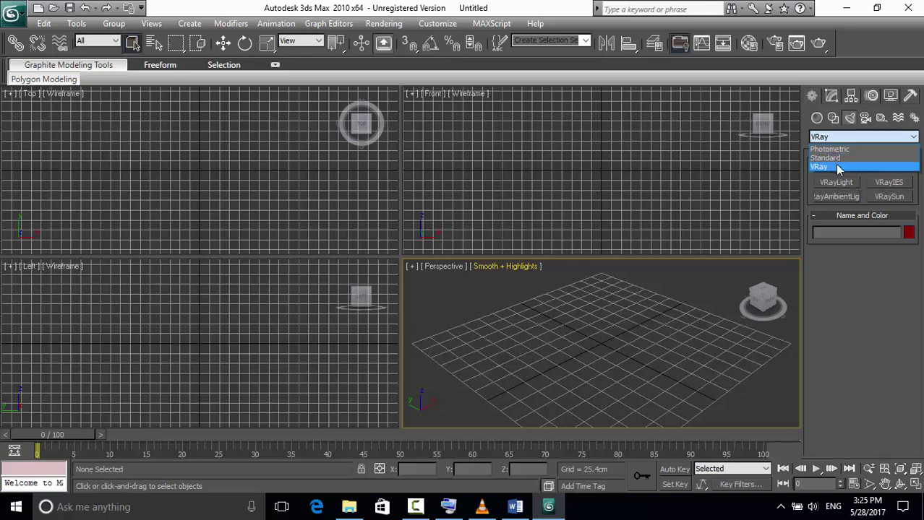
click(837, 167)
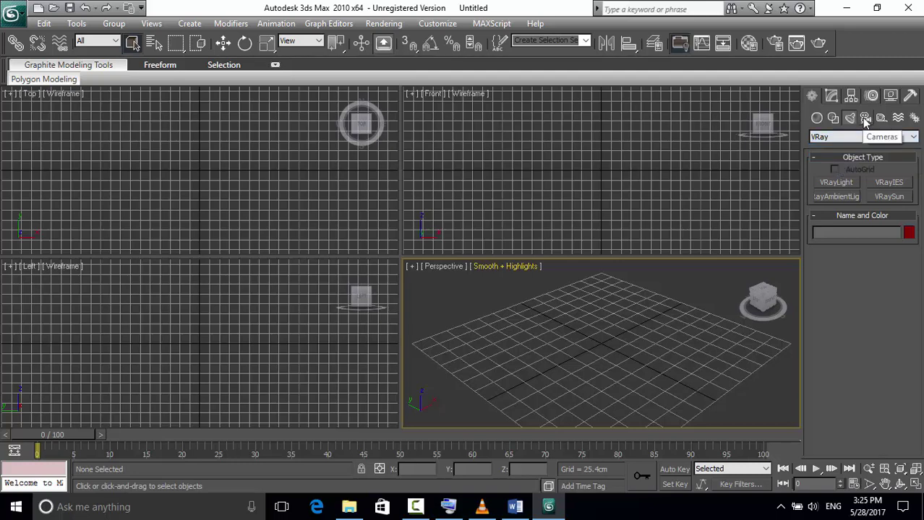
Step: Show the VRay category of camera objects available for creation
click(865, 119)
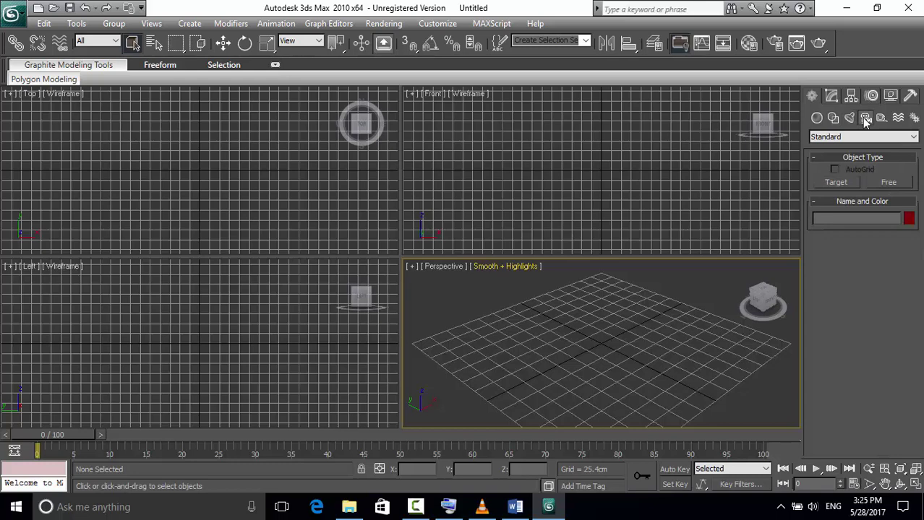
click(846, 136)
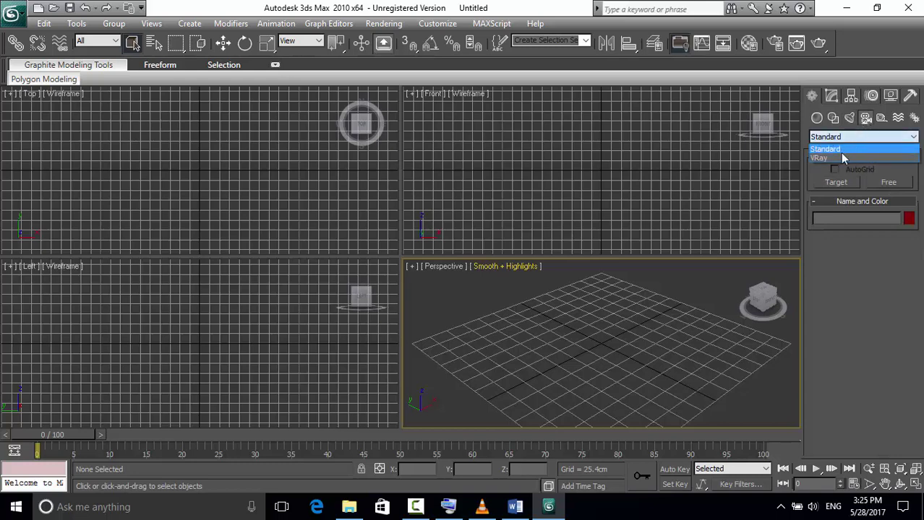
click(842, 159)
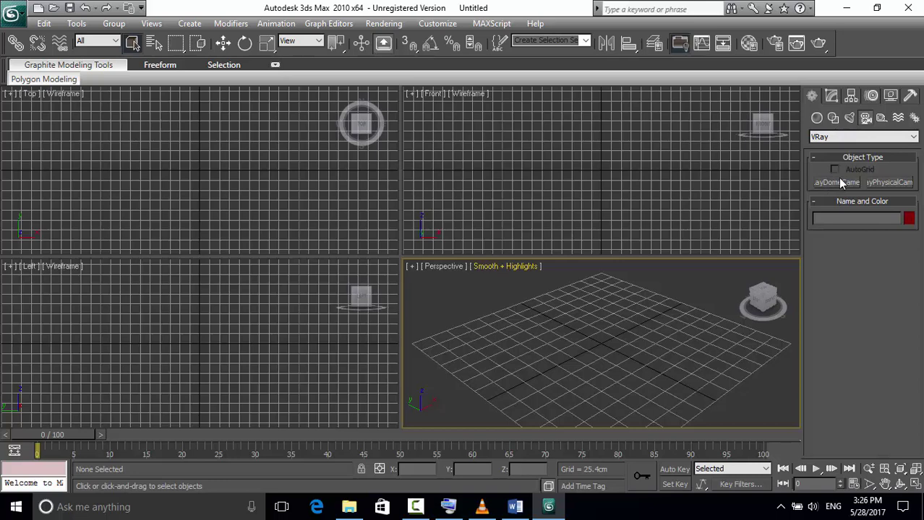
Step: Create a plane-type VRayLight in the Perspective view, with a half-length of about 80 cm and a half-width of about 96 cm
click(849, 118)
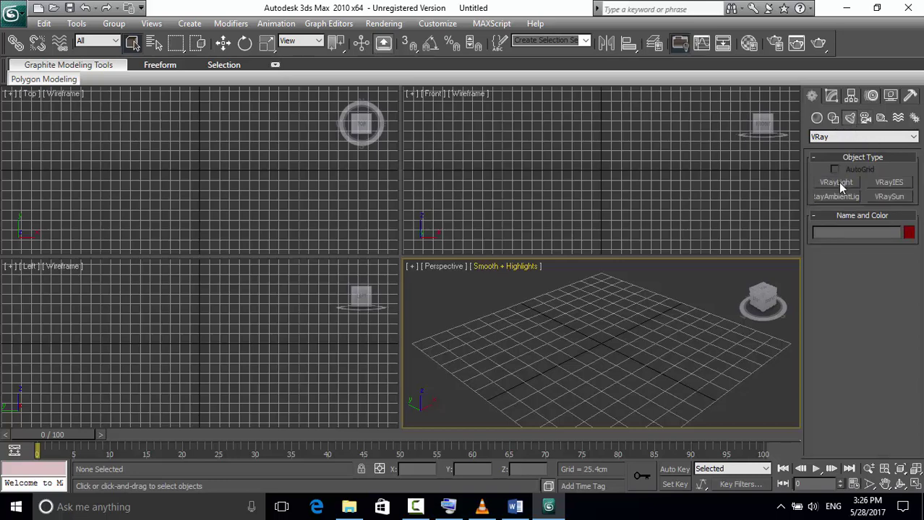
click(838, 182)
drag(510, 343, 705, 350)
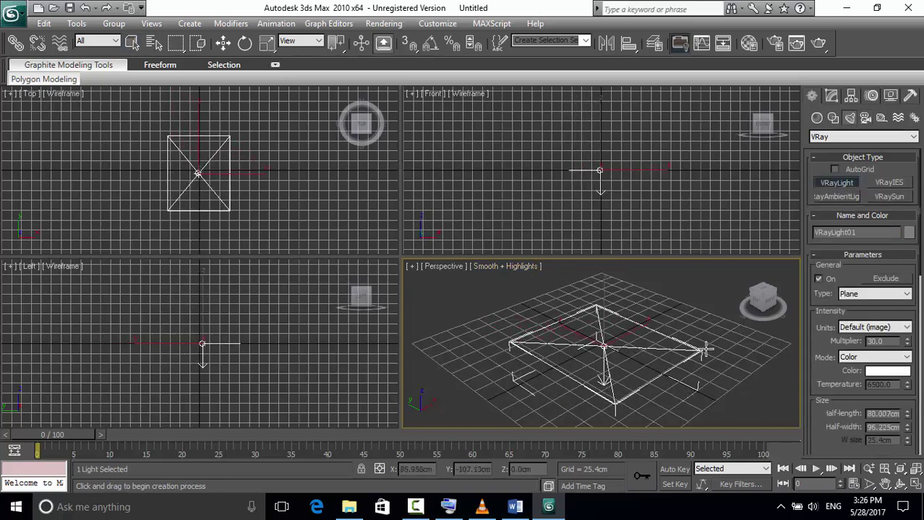
right_click(681, 327)
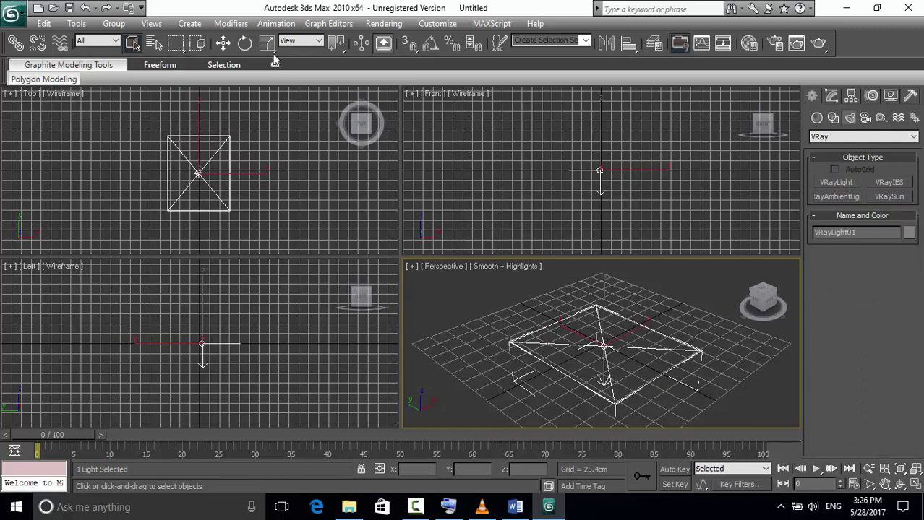
Step: Raise the V-Ray light to about 37 cm above the grid and show its editable parameters
click(223, 43)
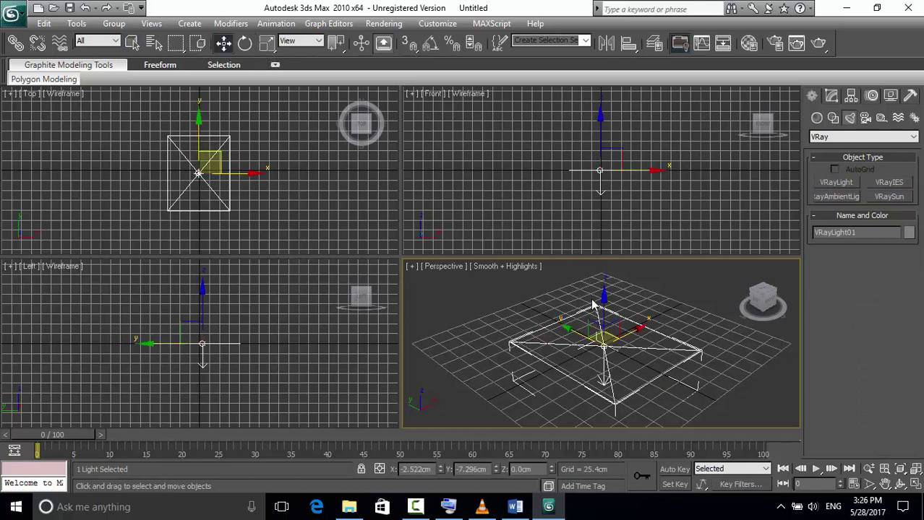
drag(603, 302, 602, 282)
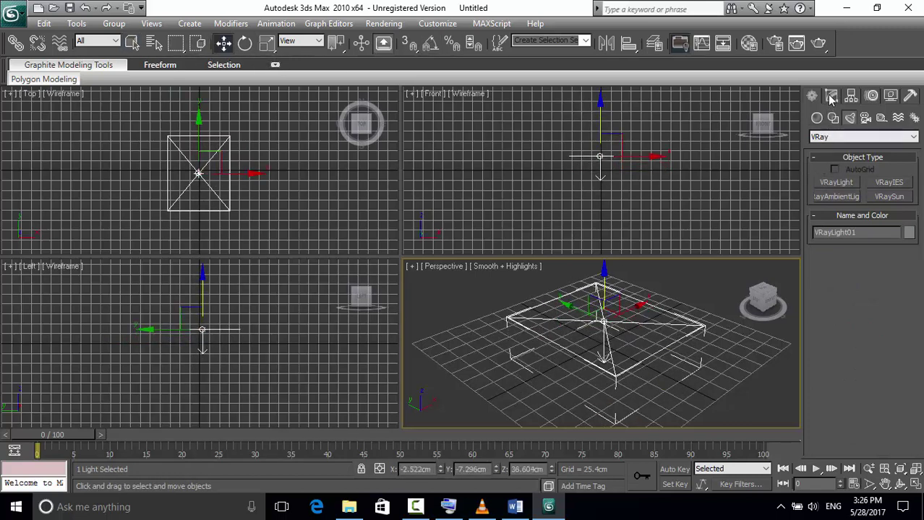
click(830, 97)
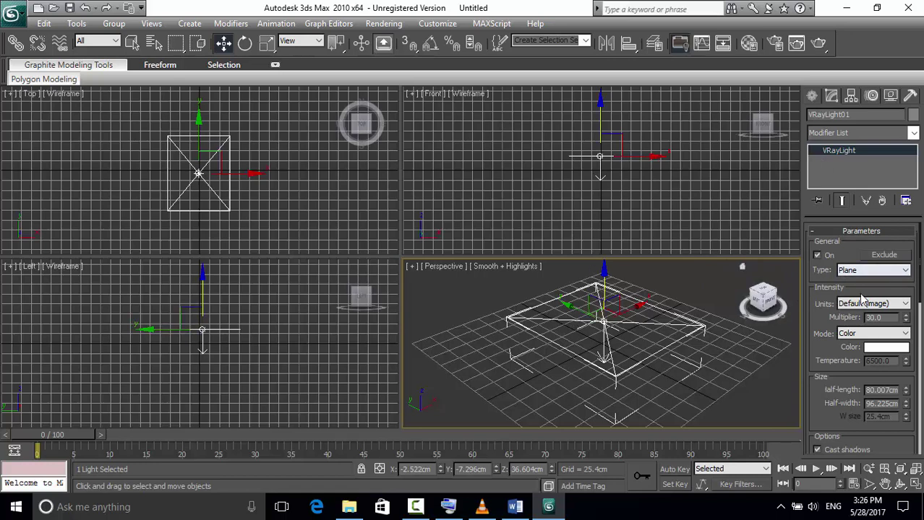
mouse_move(919, 276)
mouse_down()
mouse_move(919, 293)
mouse_move(917, 276)
mouse_up()
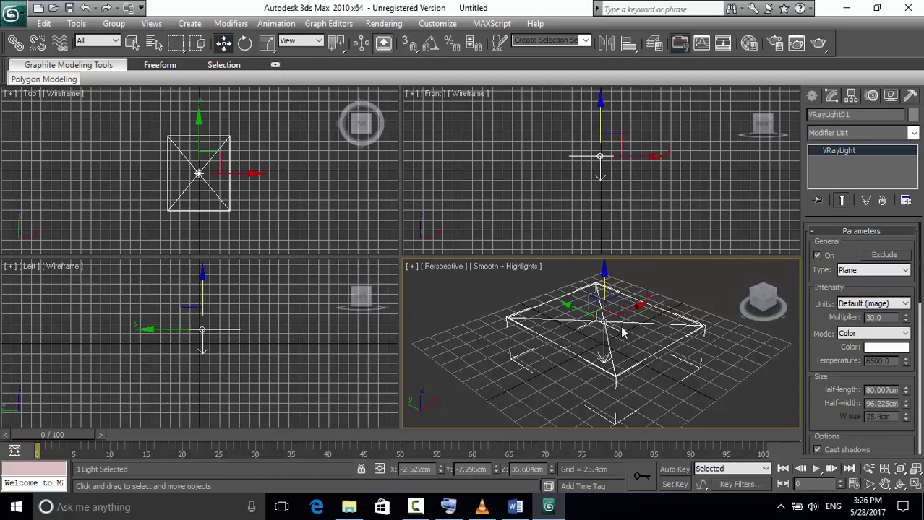
Step: Delete the V-Ray light and return to the light creation options
key(Delete)
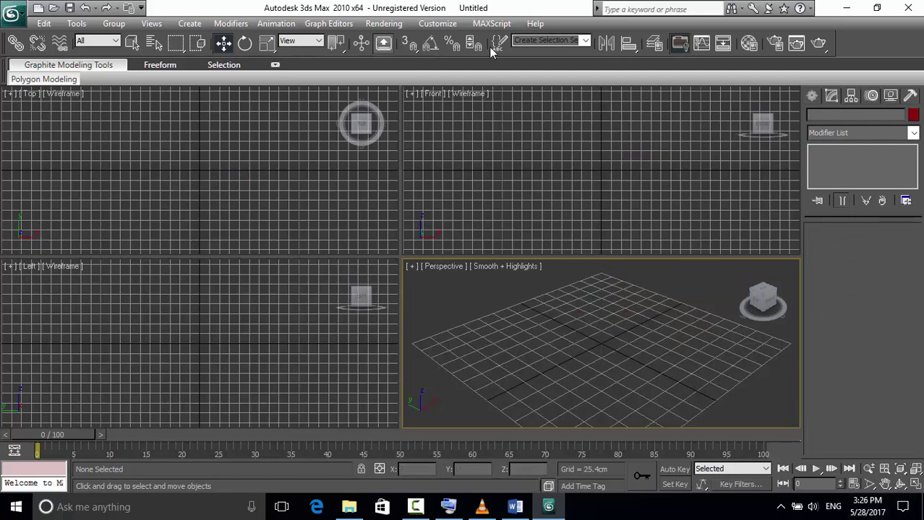
click(811, 96)
mouse_move(415, 509)
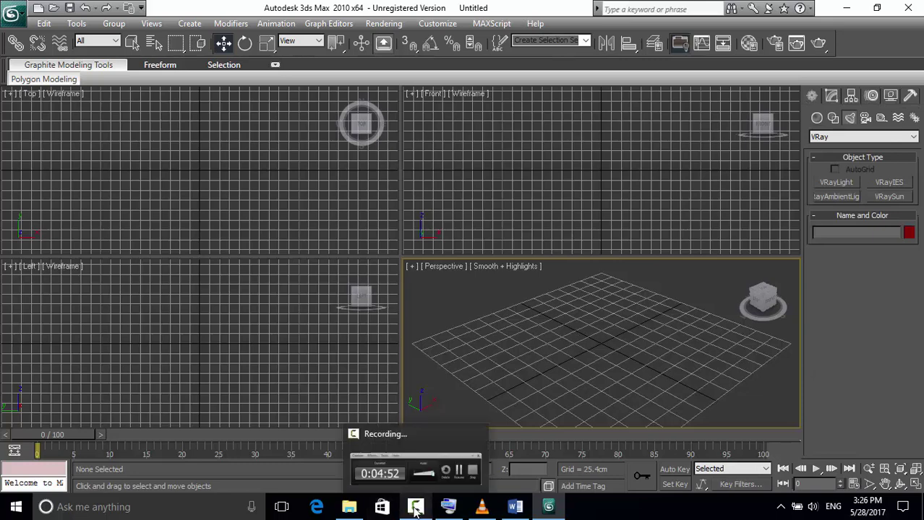
click(415, 509)
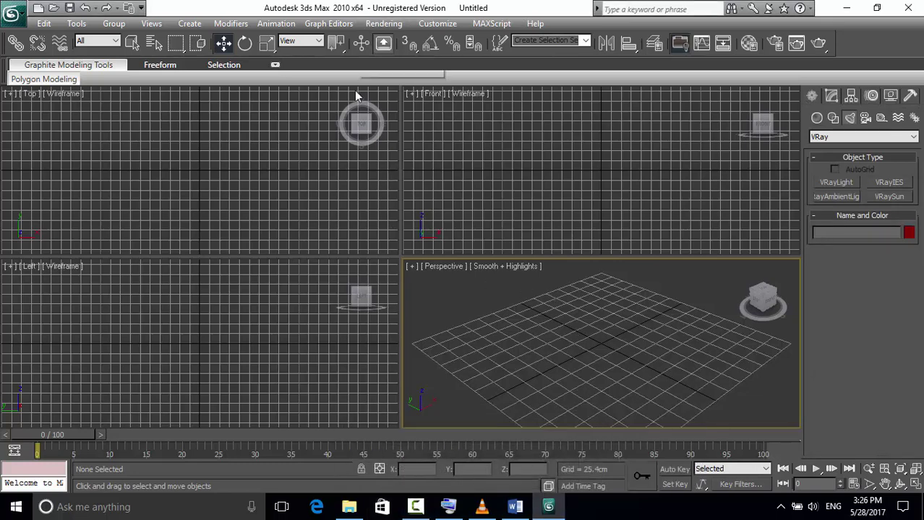
click(416, 509)
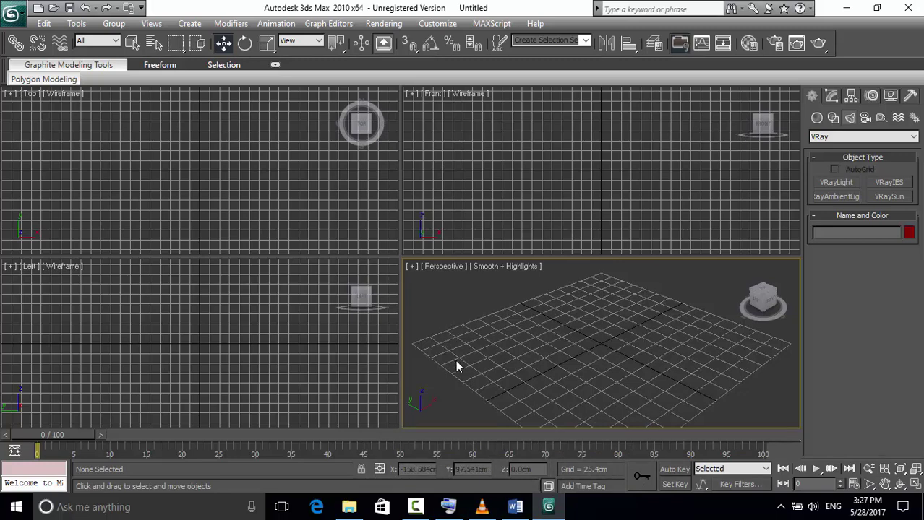
key(8)
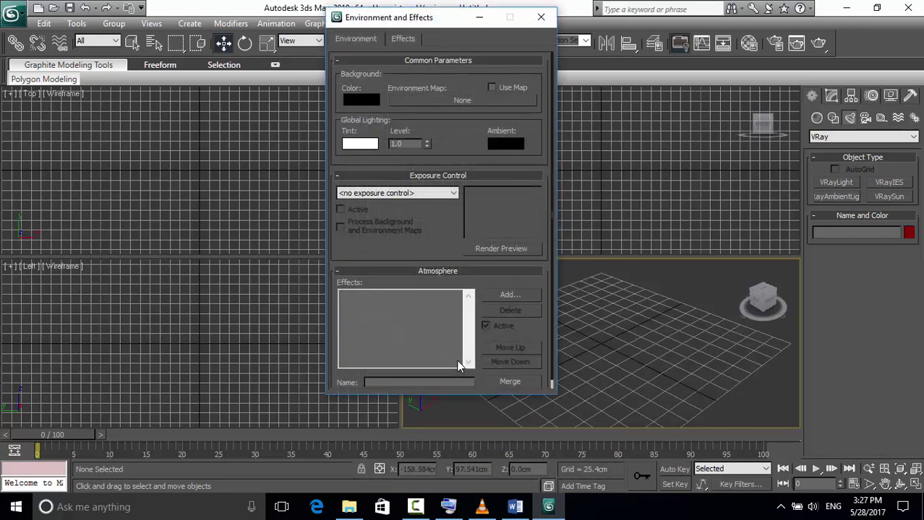
scroll(553, 231, down, 1)
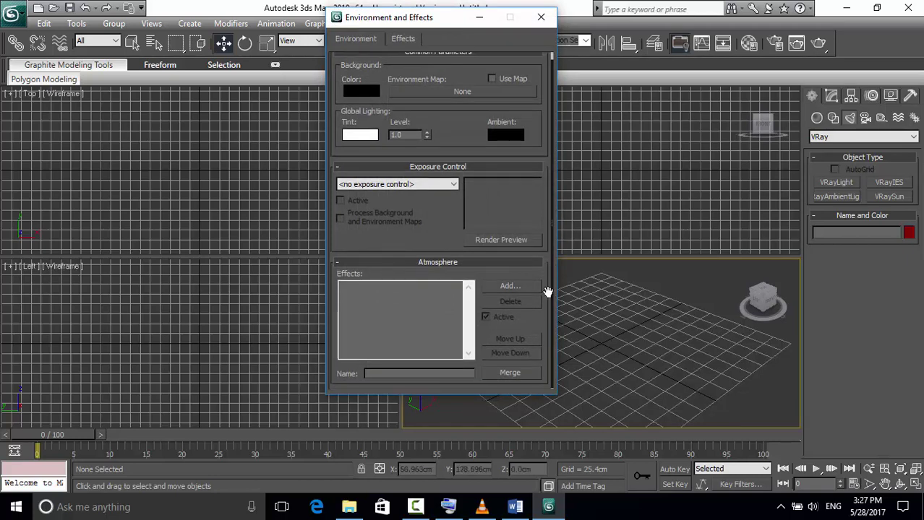
scroll(547, 292, up, 1)
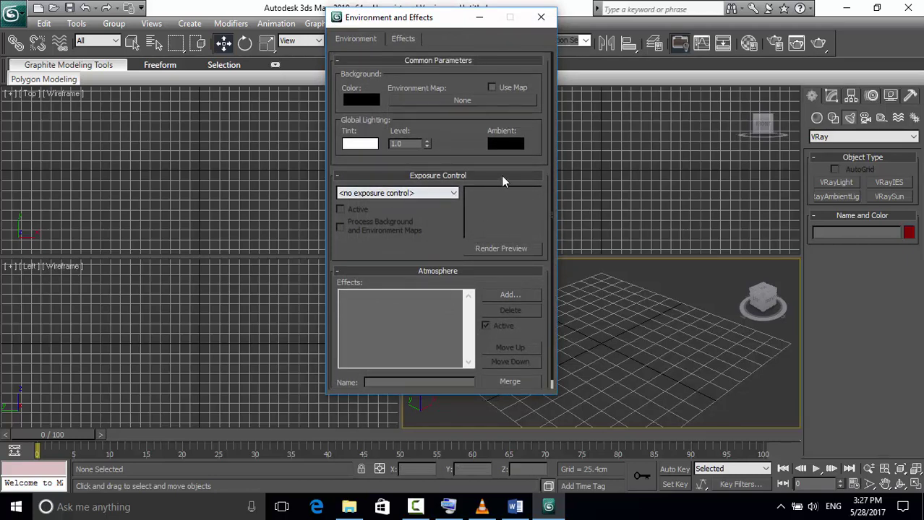
click(543, 20)
Step: Open Render Setup, expand the Assign Renderer section of the common settings, and move the dialog aside
click(389, 24)
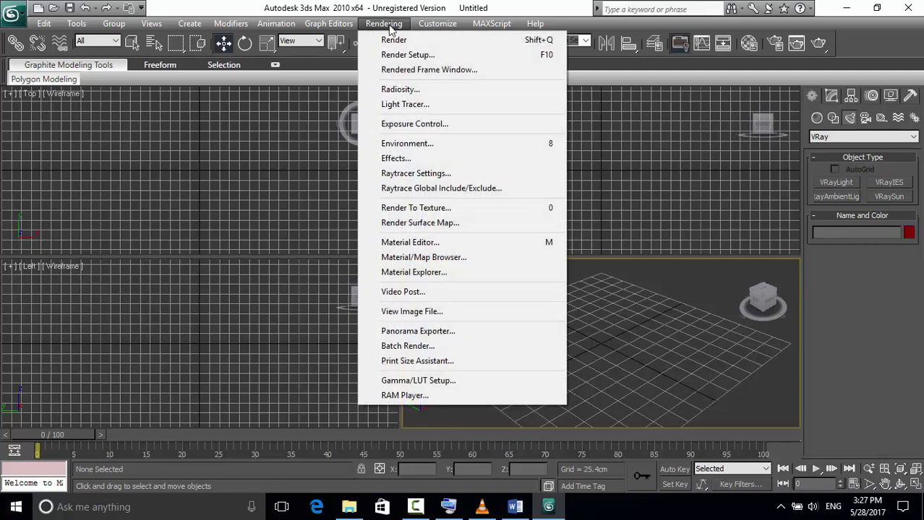
click(537, 57)
drag(513, 52, 501, 18)
drag(597, 149, 584, 338)
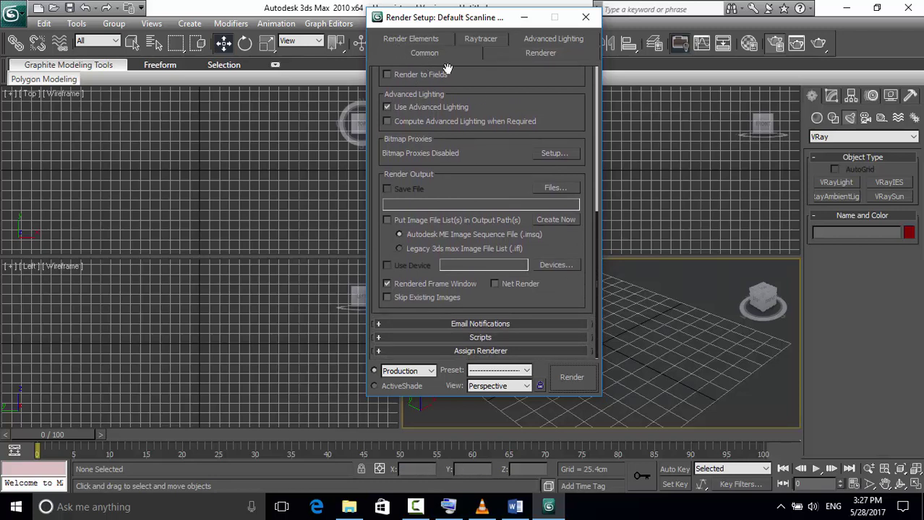
click(500, 352)
drag(490, 18, 361, 26)
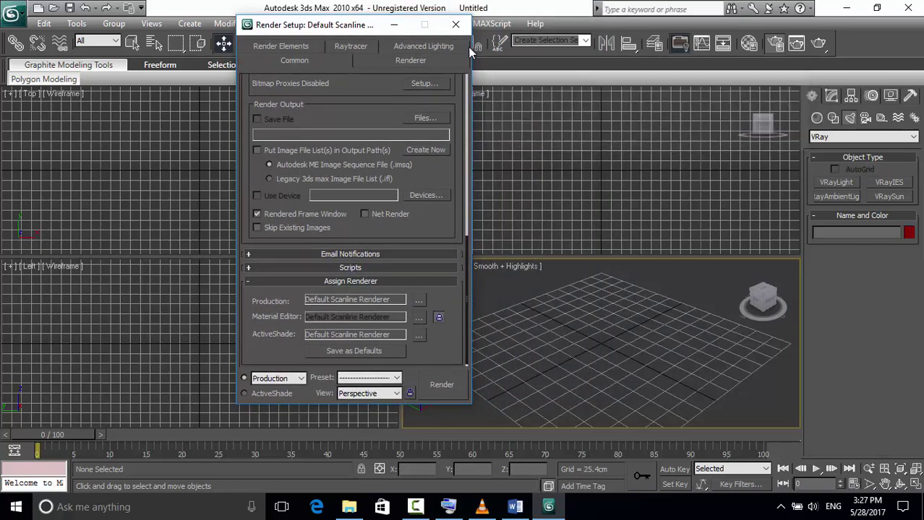
Step: Examine which V-Ray material types the Material/Map Browser offers for the first sample material, leaving the material unchanged
click(749, 45)
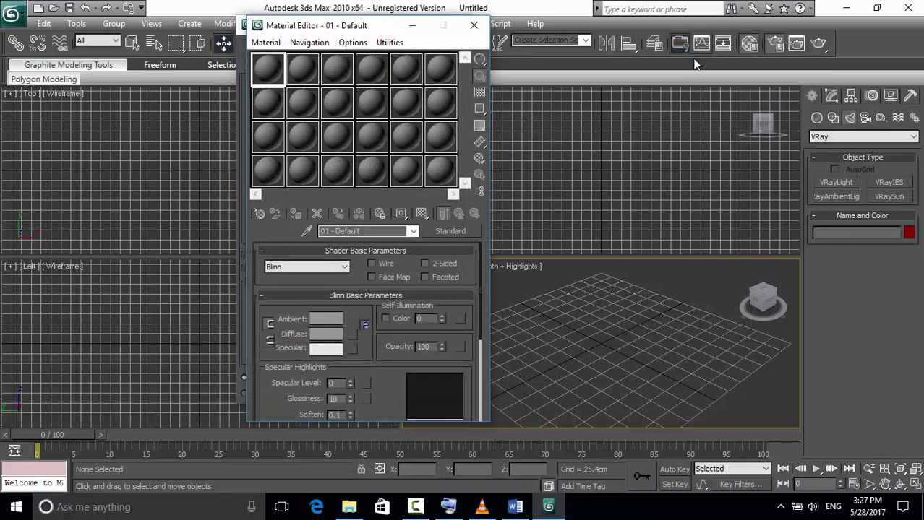
click(455, 231)
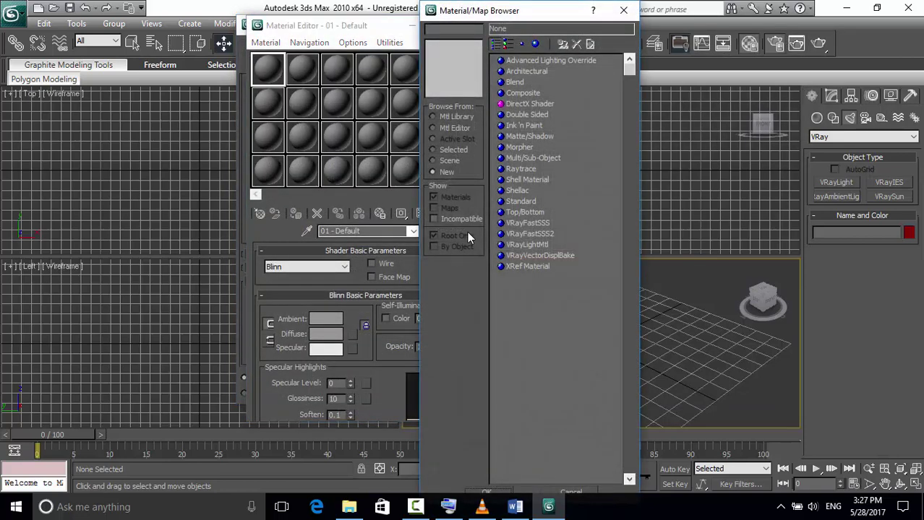
drag(507, 15, 647, 18)
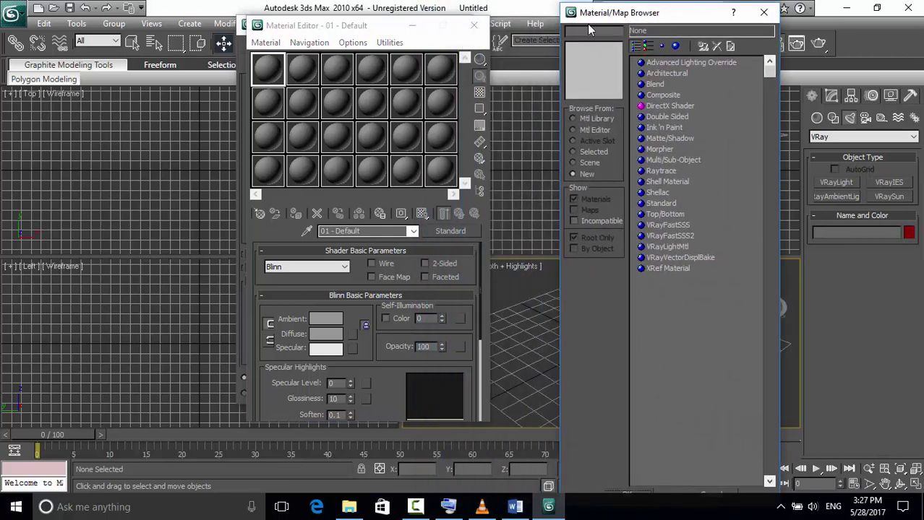
click(763, 12)
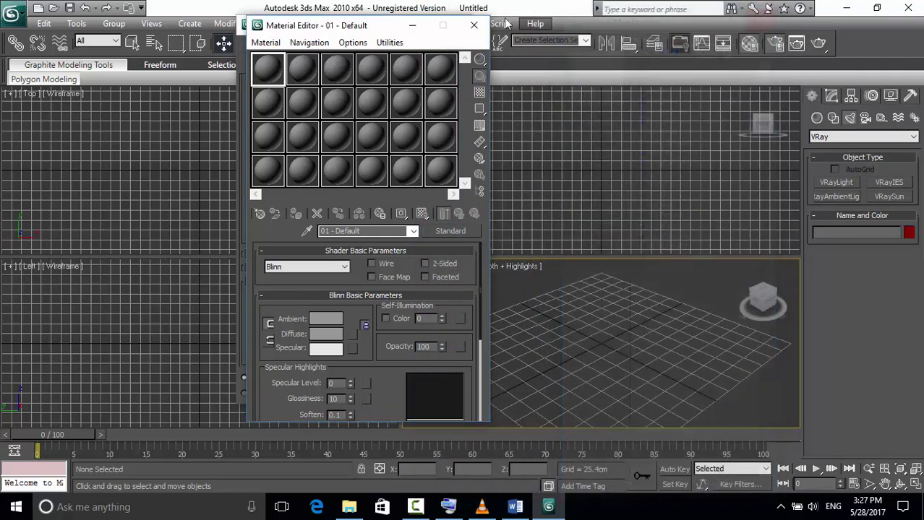
click(474, 24)
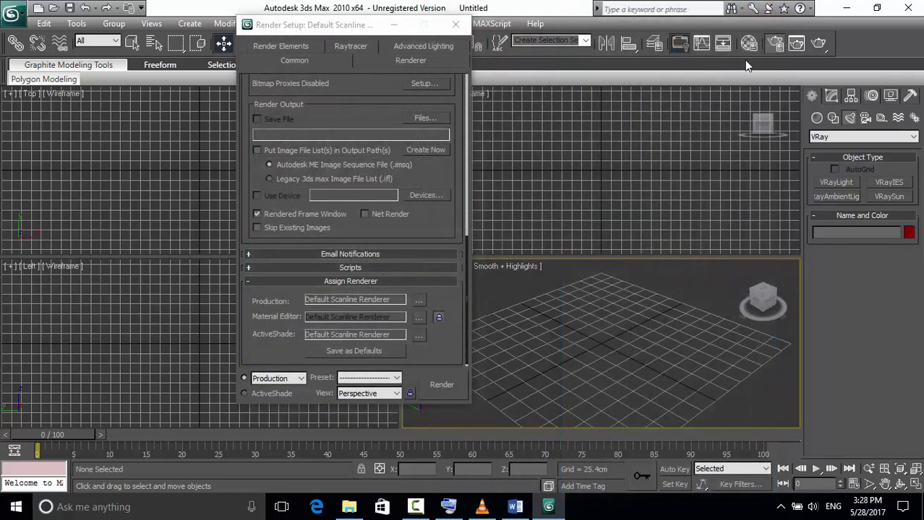
click(724, 46)
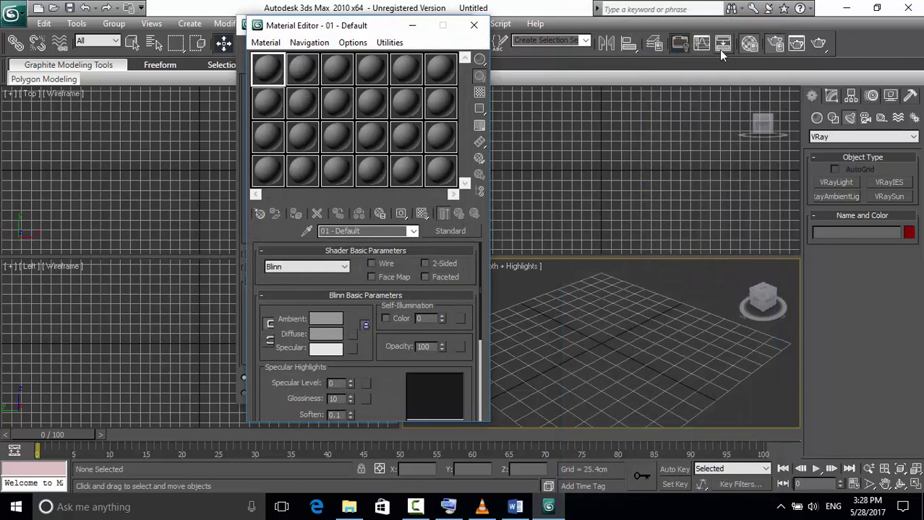
click(452, 231)
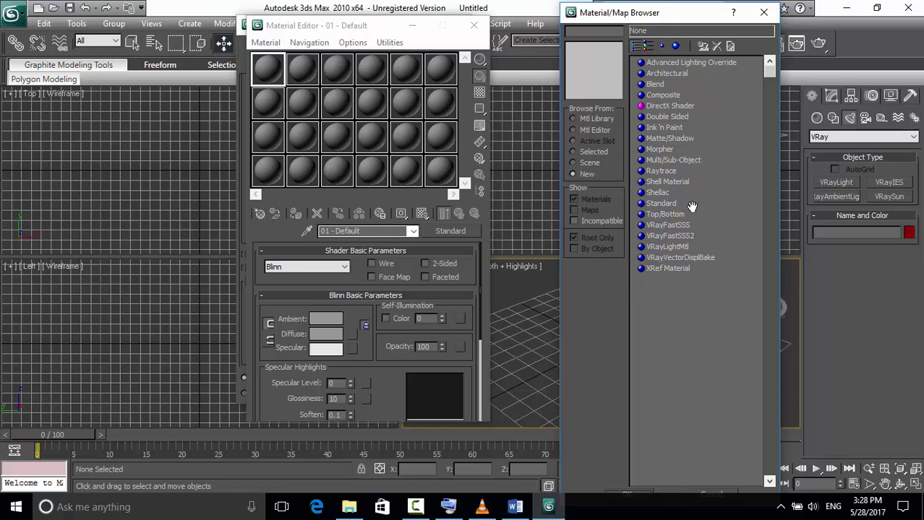
click(763, 12)
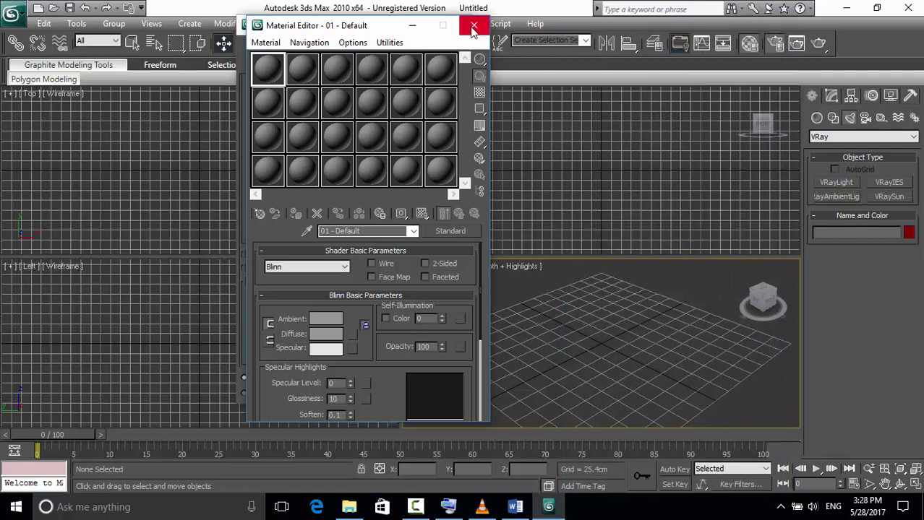
click(473, 26)
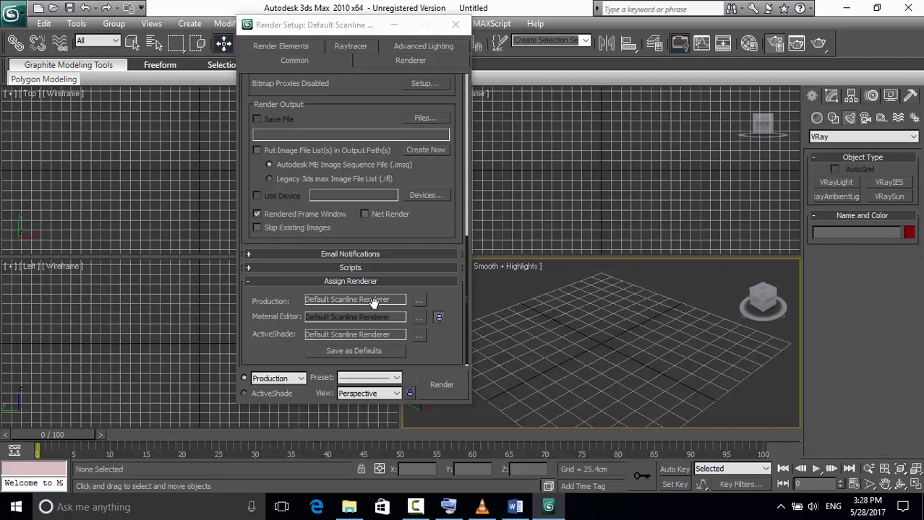
Step: Assign V-Ray Adv 1.50.SP4 as the production renderer
click(418, 302)
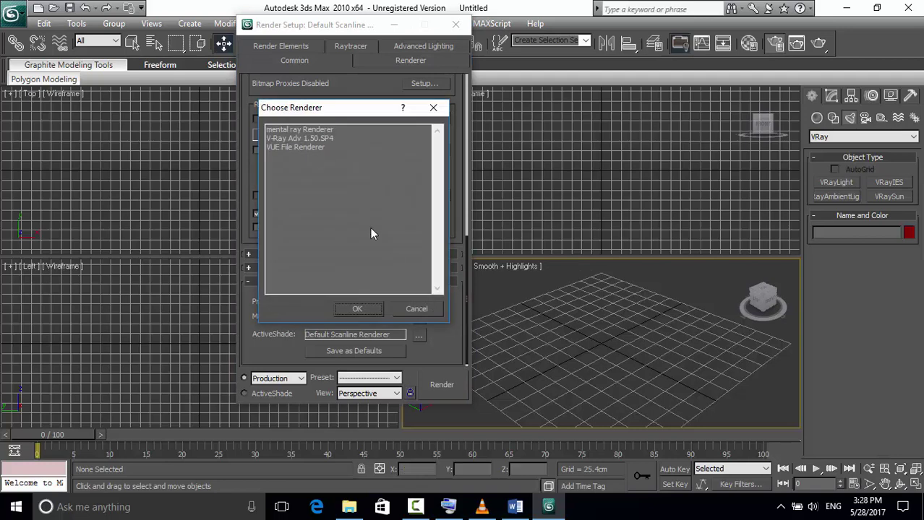
click(309, 139)
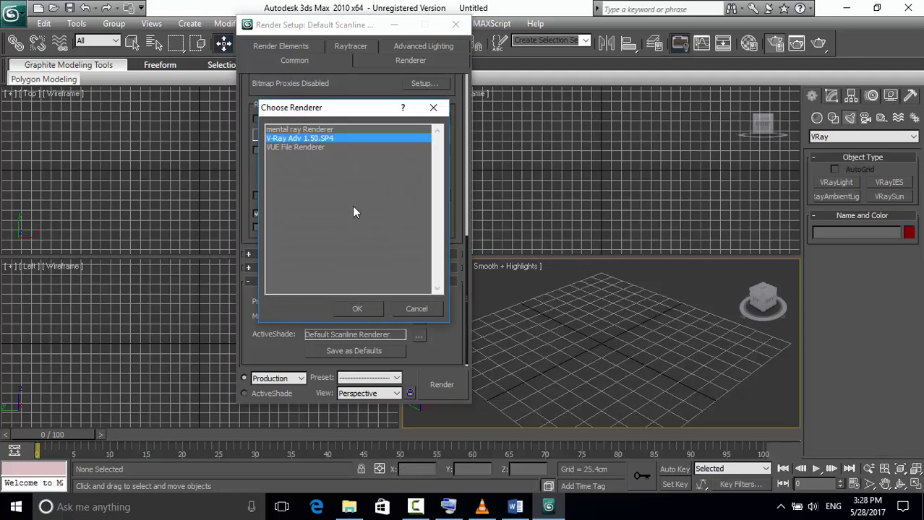
click(357, 310)
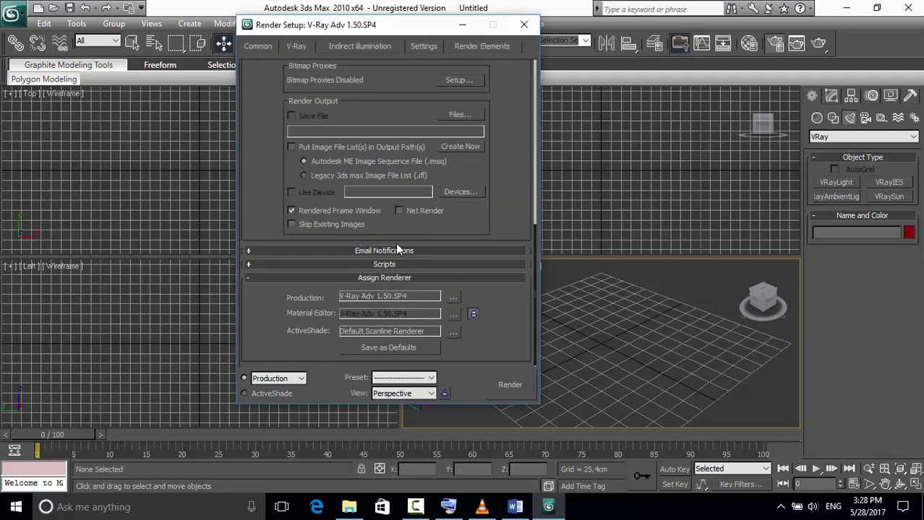
Step: Test-render the empty Perspective view with V-Ray, and close the V-Ray messages and the rendered frame window
click(509, 387)
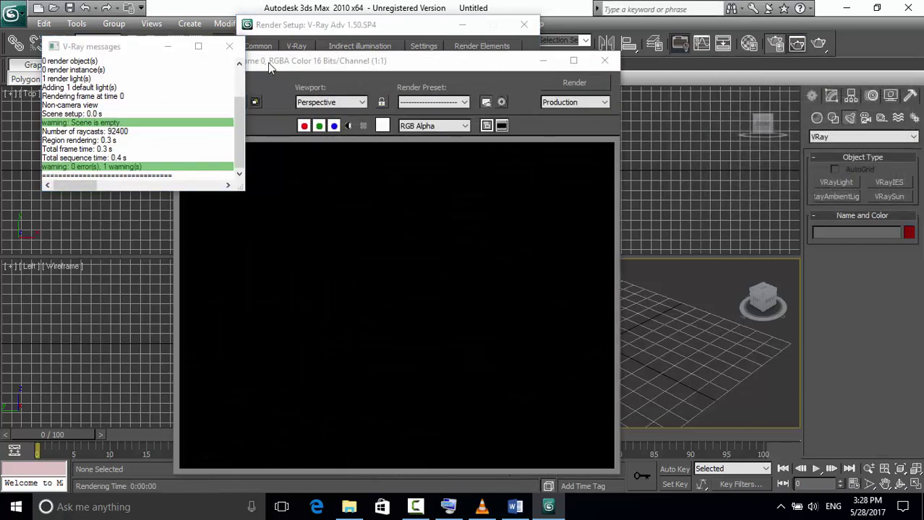
click(229, 45)
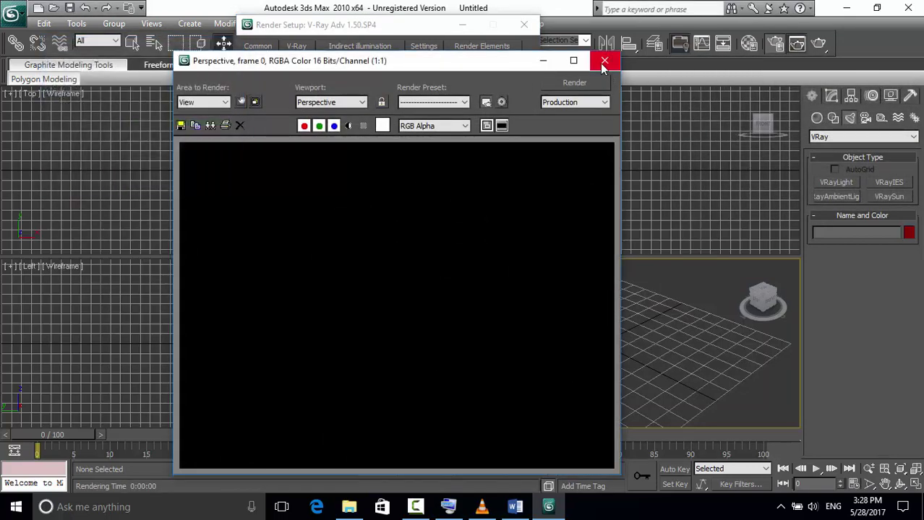
click(604, 62)
Step: Examine the V-Ray material types offered for the first sample material, highlight VRayMtl, and close the Material Editor without applying it
click(749, 45)
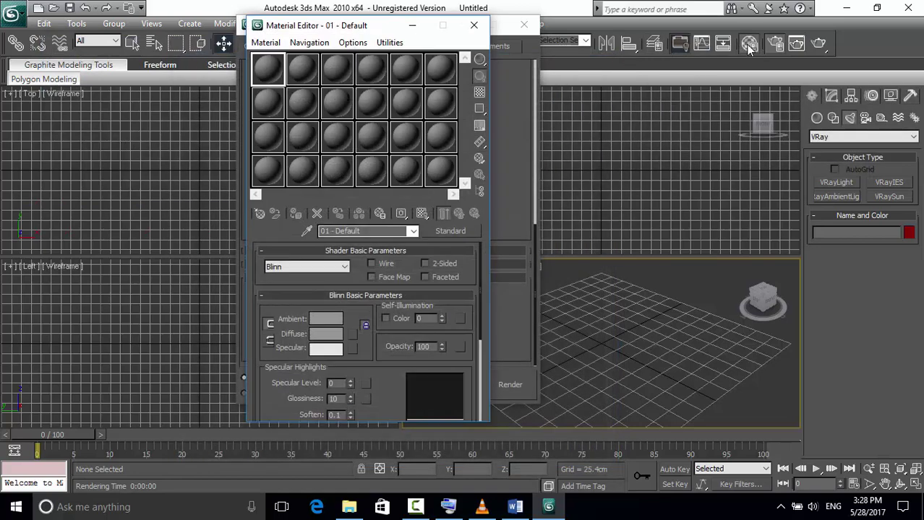
click(462, 232)
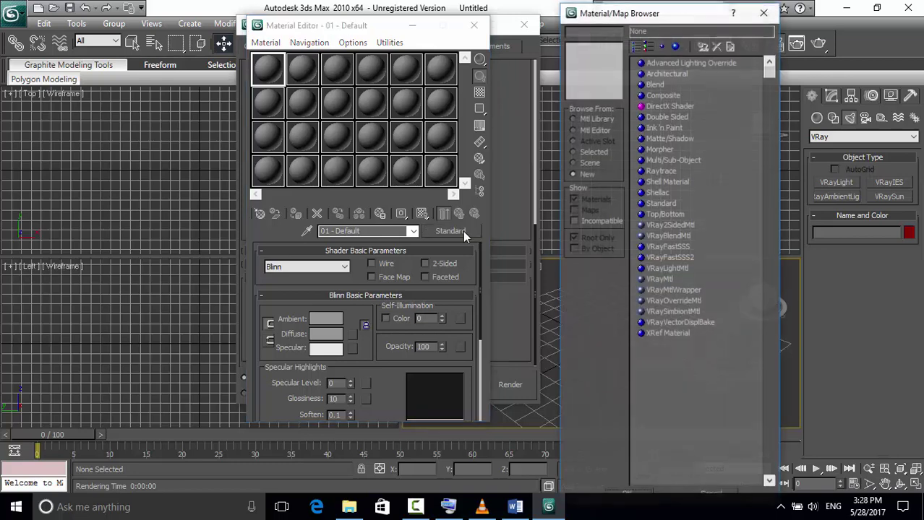
click(661, 278)
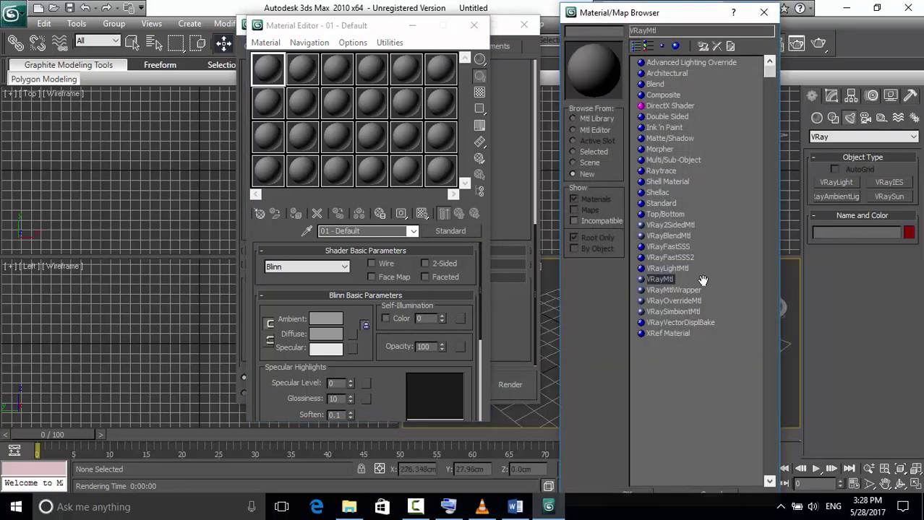
click(763, 15)
click(474, 24)
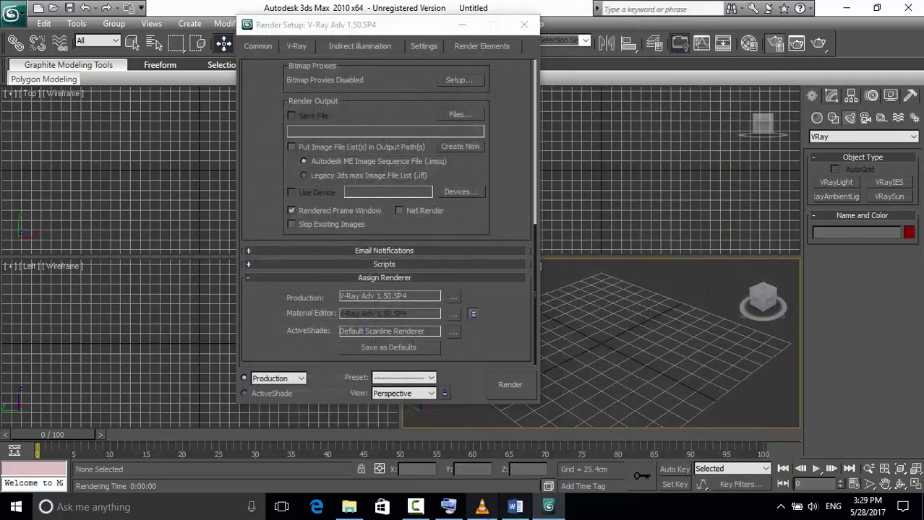
click(416, 508)
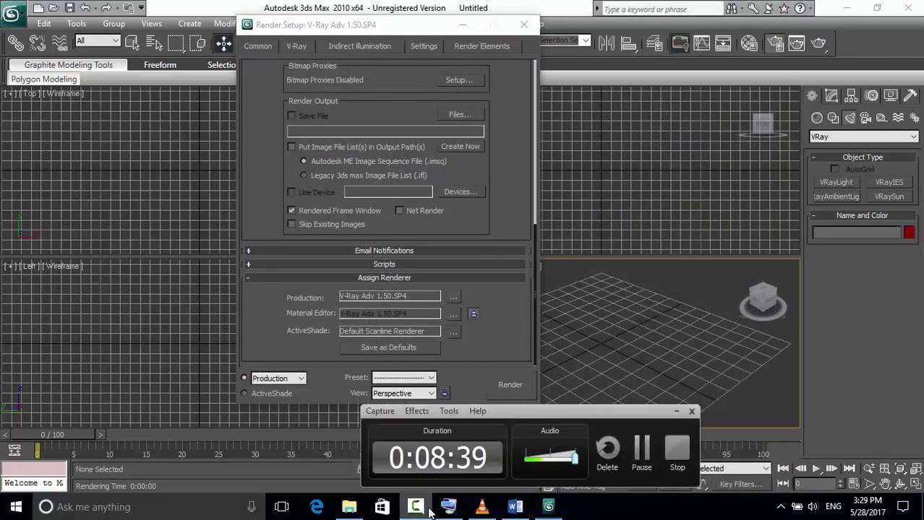
click(640, 448)
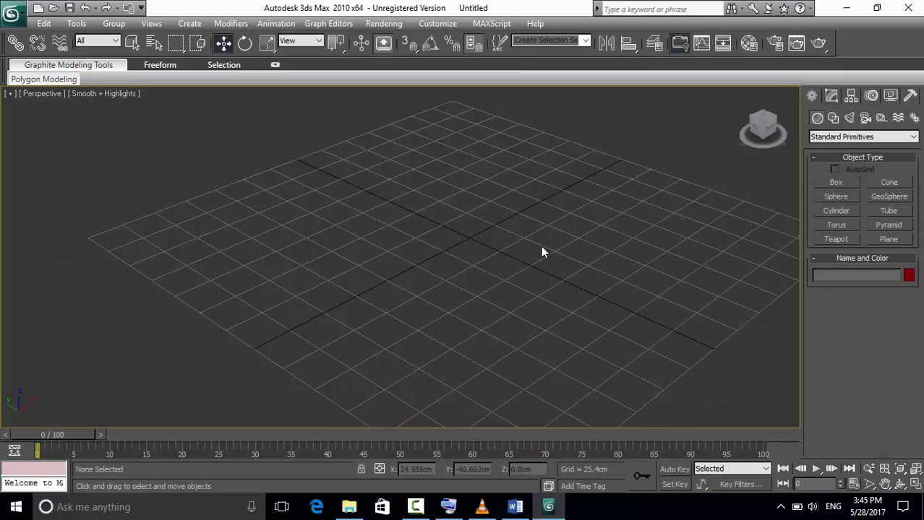
Step: Open Render Setup and check the production renderer assignment in the common settings, leaving the renderer choice unchanged
click(400, 28)
click(434, 55)
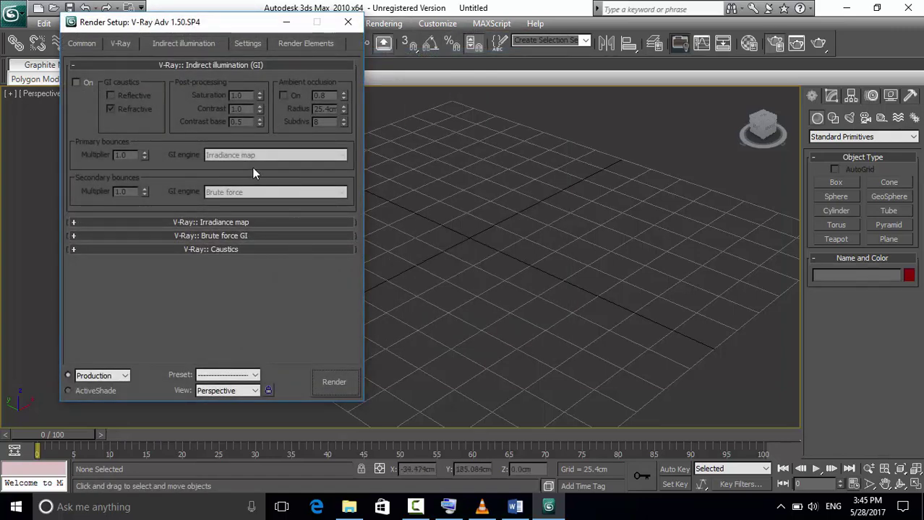
click(84, 65)
click(85, 45)
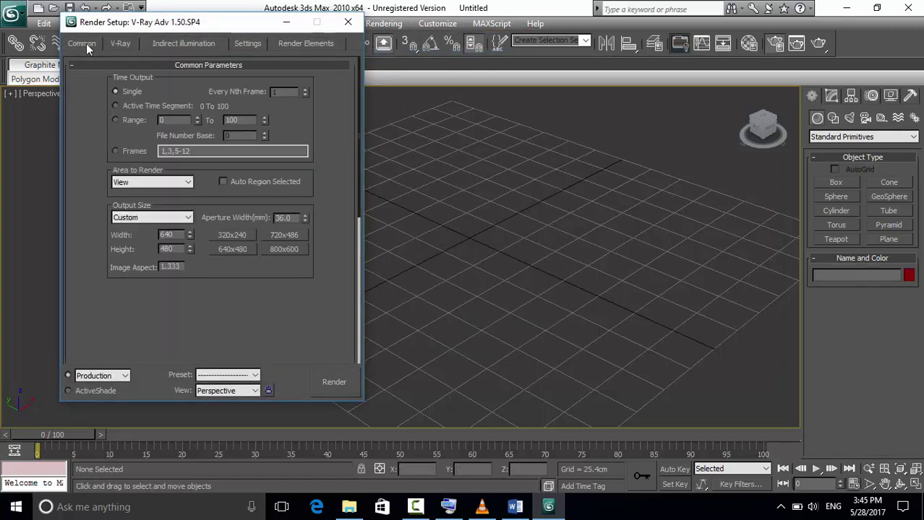
scroll(312, 241, down, 3)
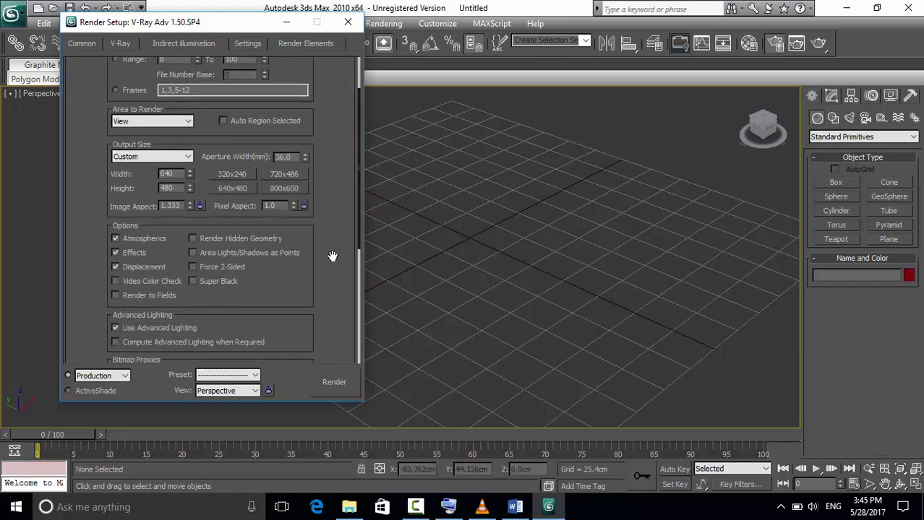
scroll(277, 351, down, 15)
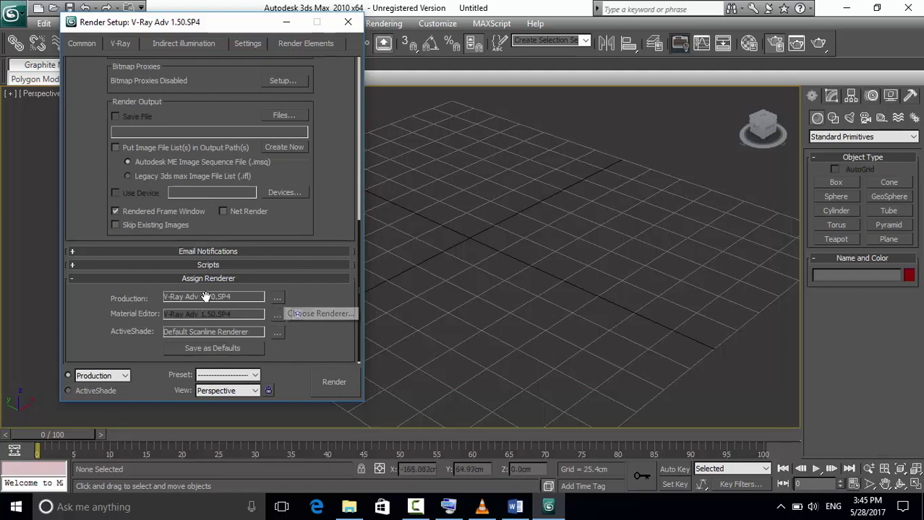
click(276, 297)
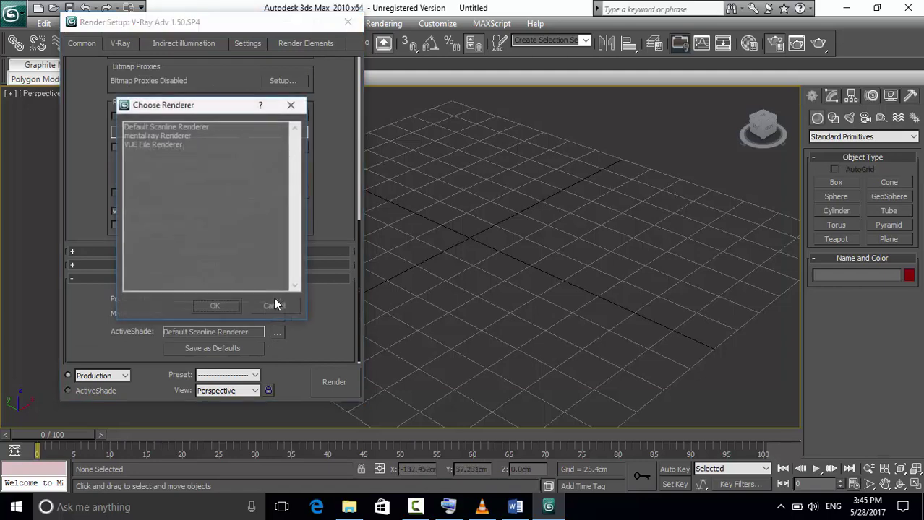
click(291, 105)
Step: Collapse the image sampler section of the V-Ray settings and enable the built-in frame buffer
click(119, 43)
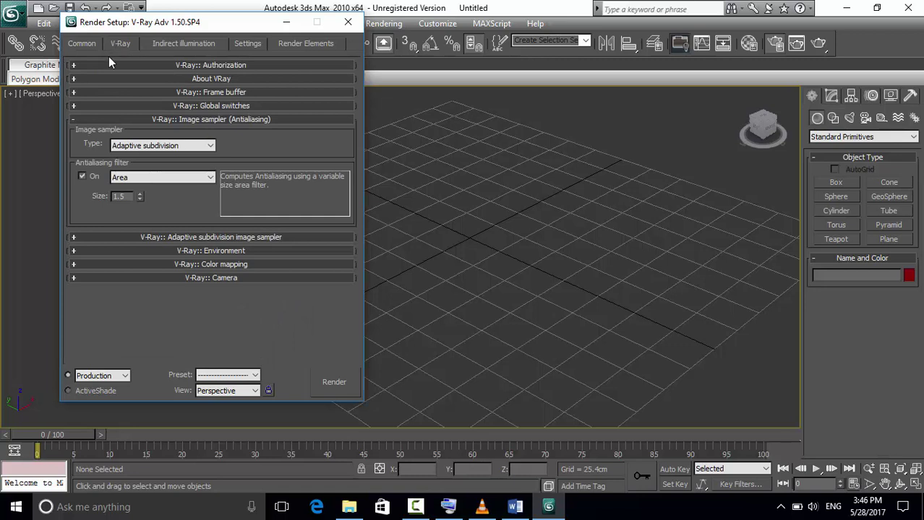
click(84, 118)
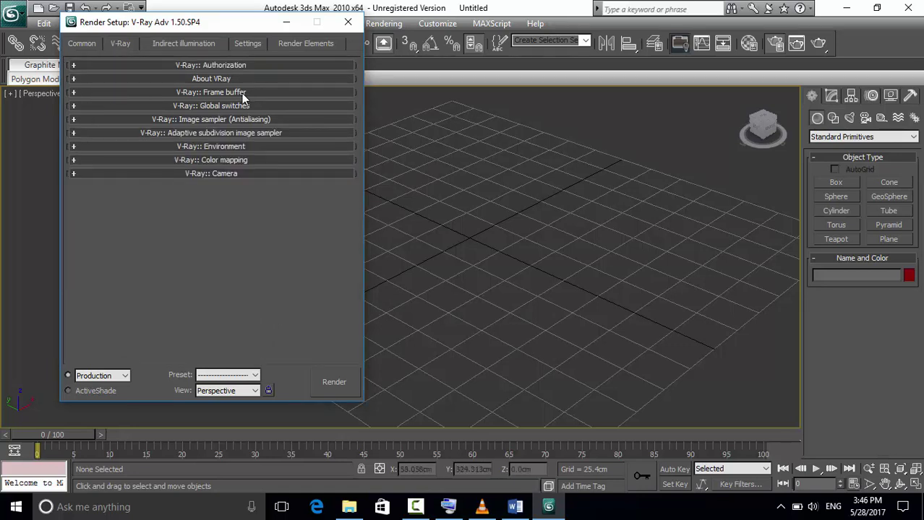
click(201, 93)
click(154, 108)
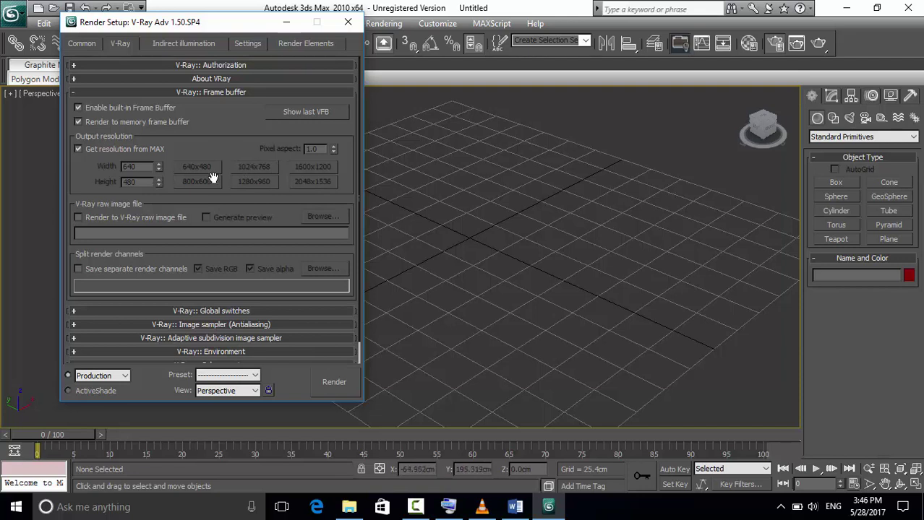
Step: Test-render the empty Perspective view into the V-Ray frame buffer, and close the frame buffer and V-Ray messages
click(324, 379)
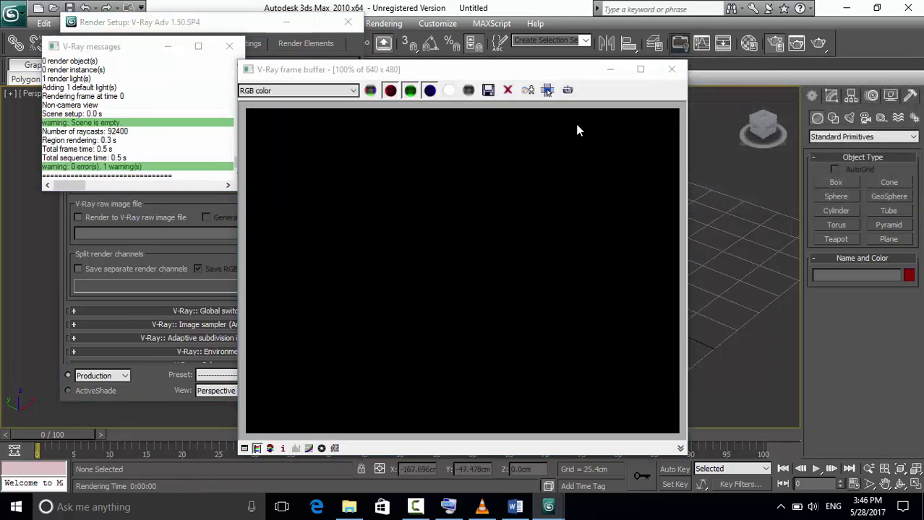
click(671, 69)
click(229, 47)
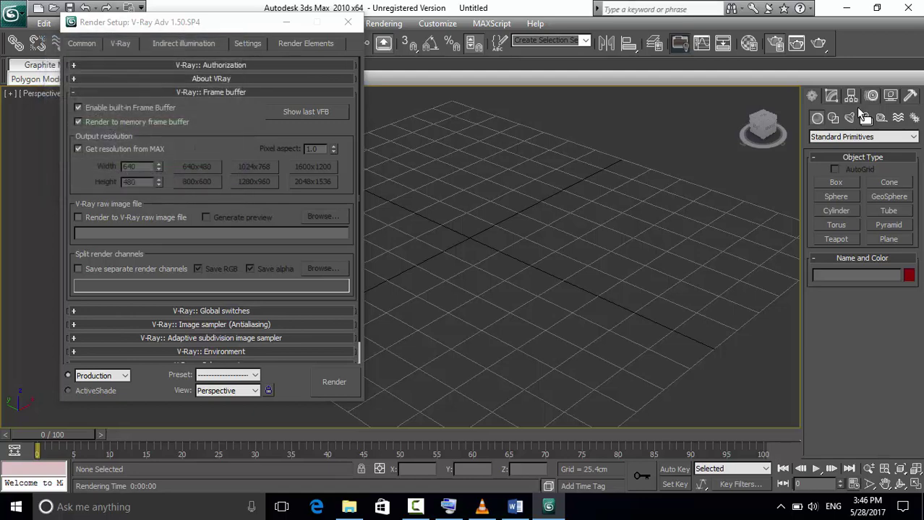
Step: Create a flat box on the Perspective grid with a base about 143 cm long and 144 cm wide
click(835, 183)
drag(621, 206, 323, 219)
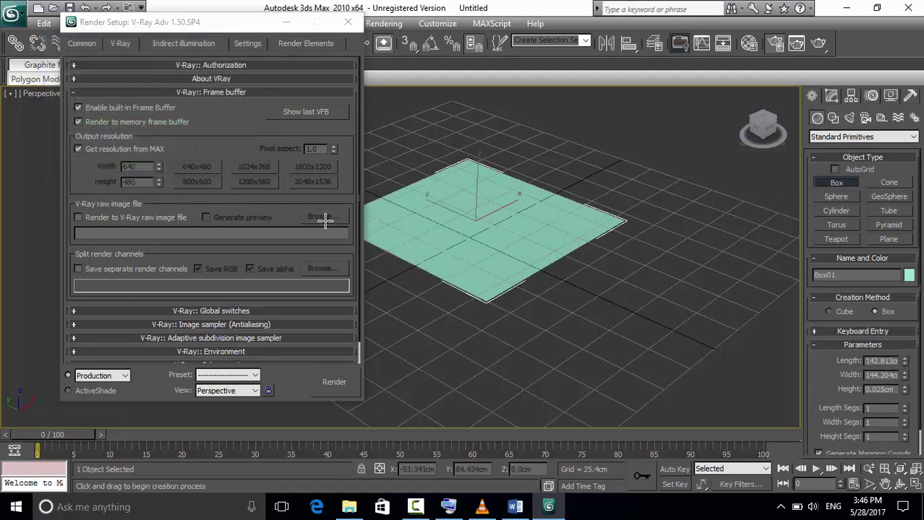
click(320, 168)
right_click(542, 172)
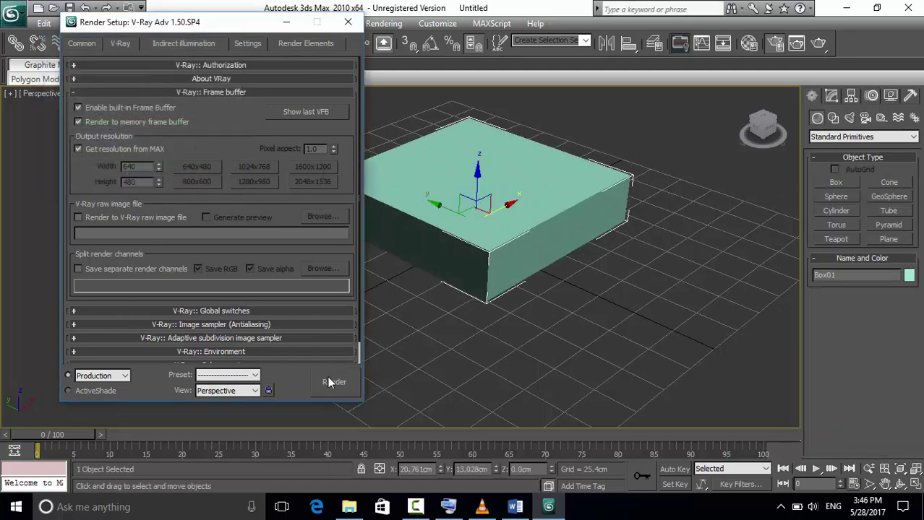
Step: Render the box in the V-Ray frame buffer, close the render windows, and move the box to about X -21 cm, Y -3 cm
click(332, 381)
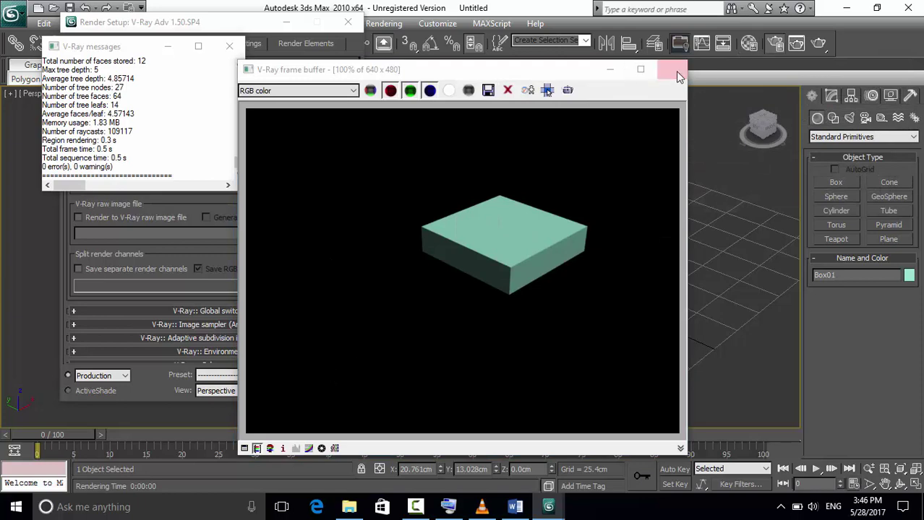
click(672, 68)
click(229, 46)
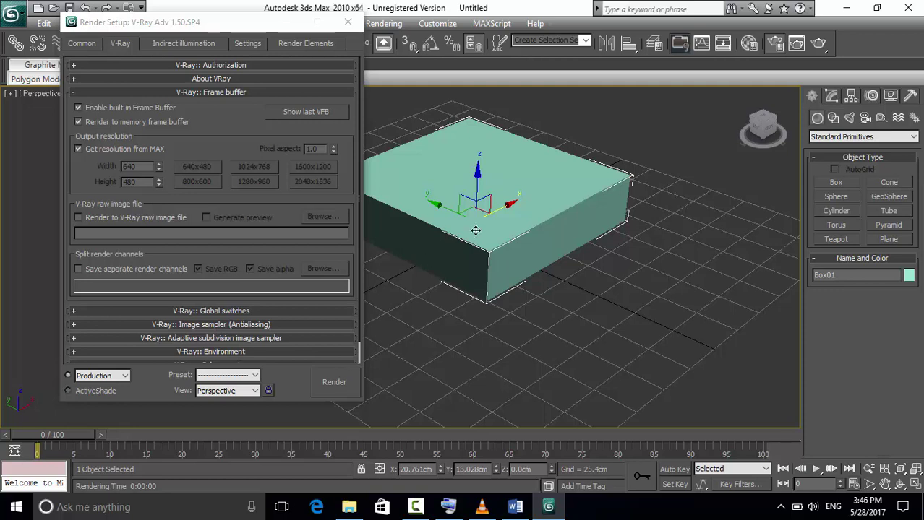
drag(506, 204, 482, 232)
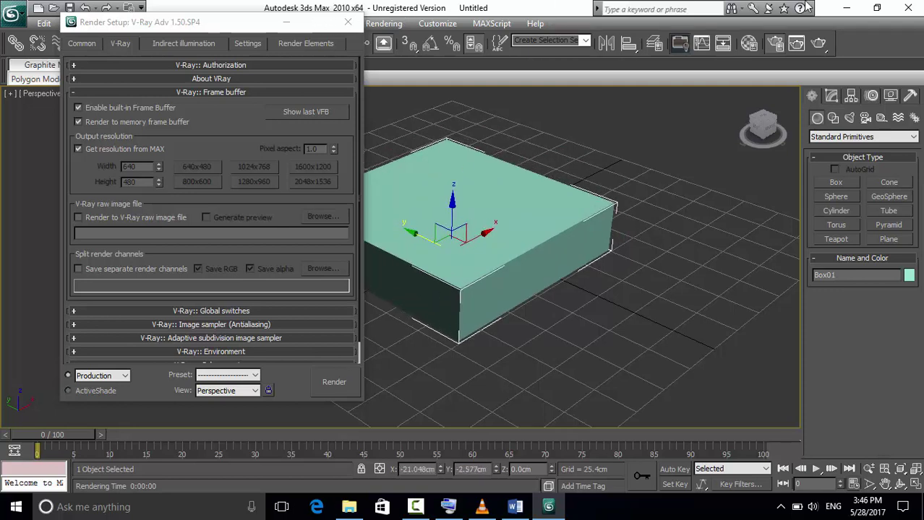
Step: Minimize 3ds Max, open the x64 > Crack folder inside vrsp4-2010-x64, and select the plugins folder and vray2010.dll
click(847, 8)
double_click(432, 97)
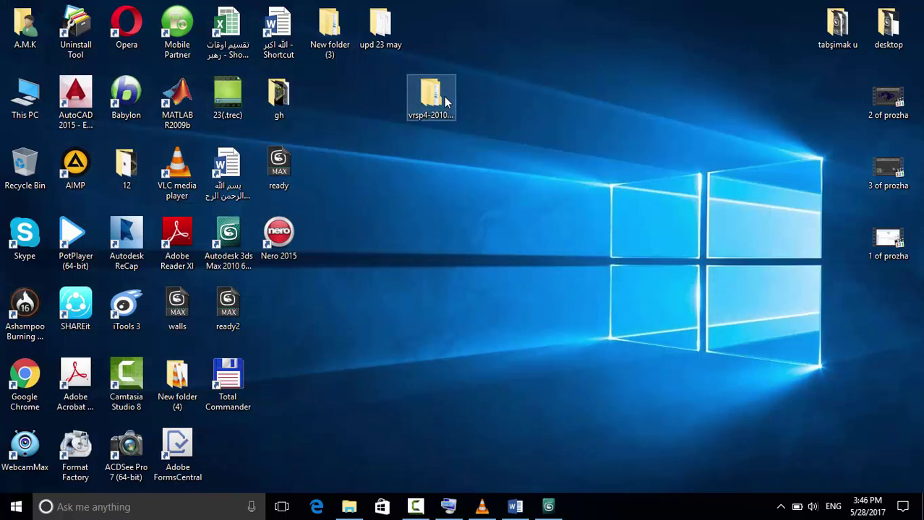
double_click(311, 185)
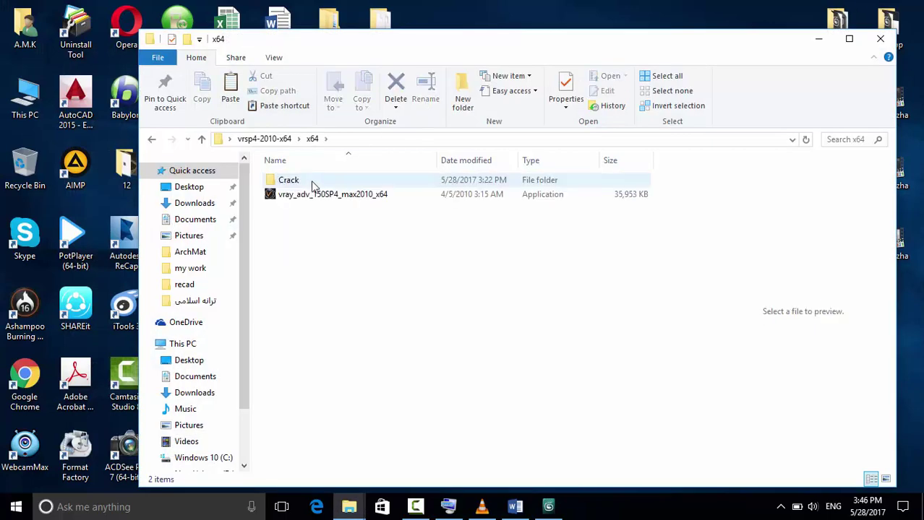
double_click(313, 181)
drag(316, 229, 301, 181)
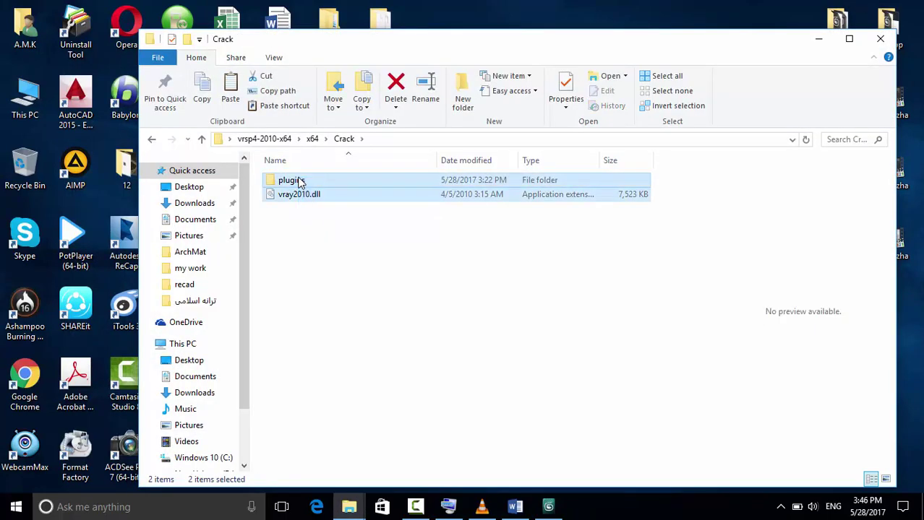
Step: Open the 3ds Max 2010 installation folder under Program Files > Autodesk on drive C in a second File Explorer window
double_click(25, 98)
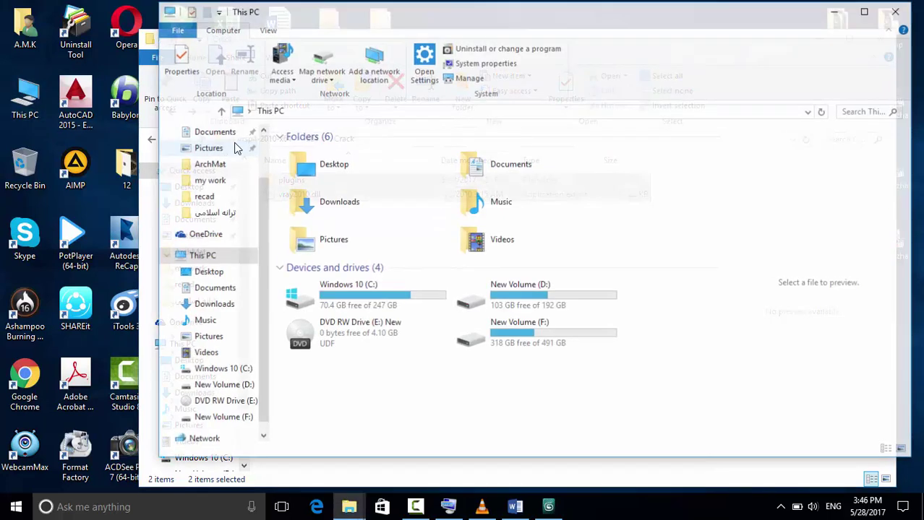
double_click(362, 291)
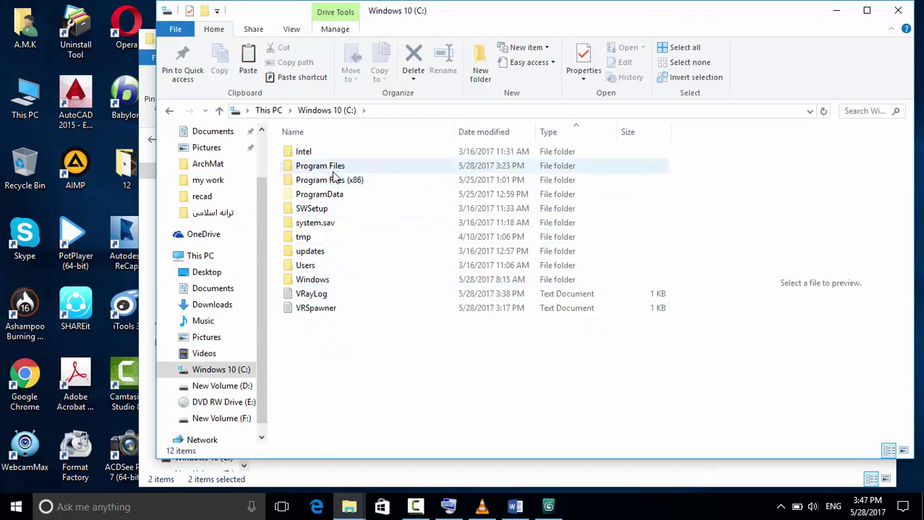
double_click(432, 168)
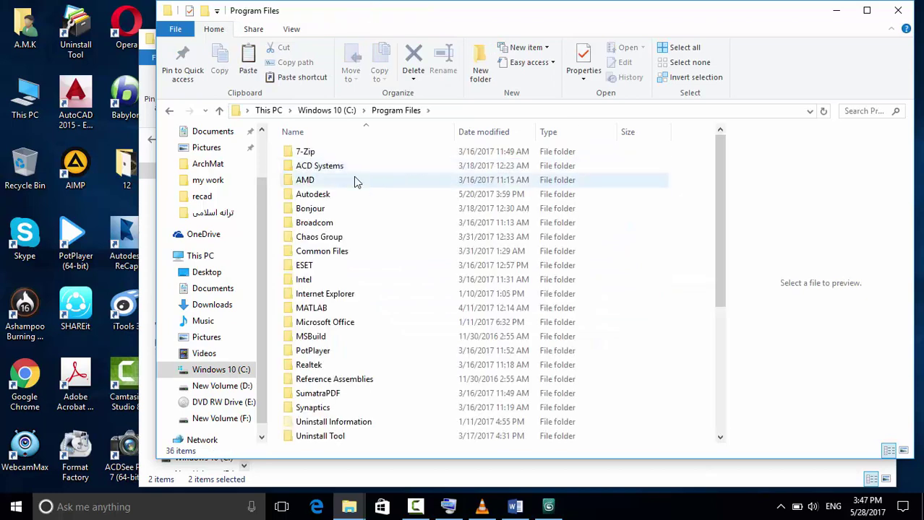
click(339, 197)
double_click(342, 195)
double_click(327, 152)
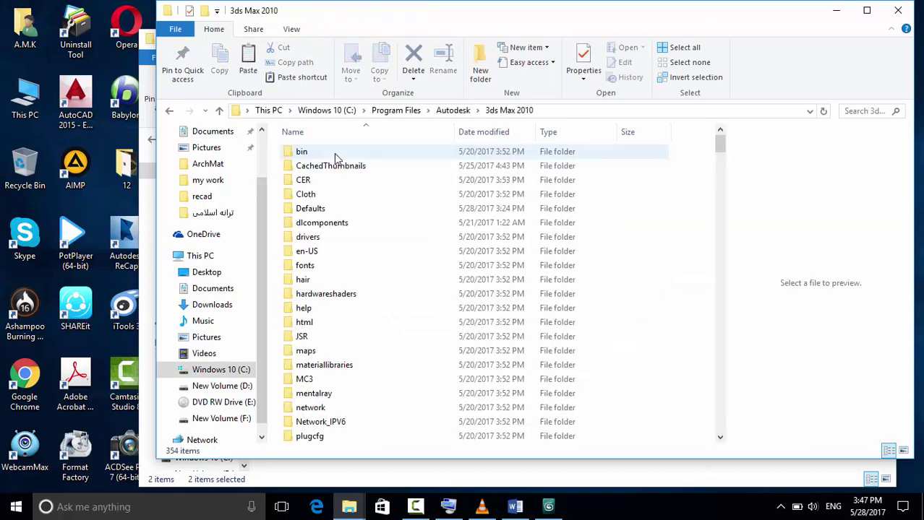
Step: Close the 3ds Max 2010 folder window, minimize the Crack folder window, and switch back to 3ds Max
click(897, 10)
click(819, 40)
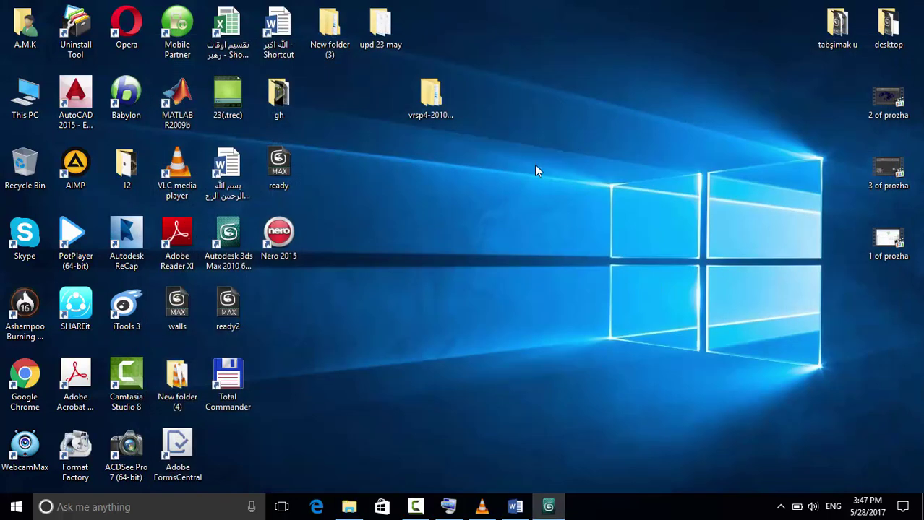
click(549, 506)
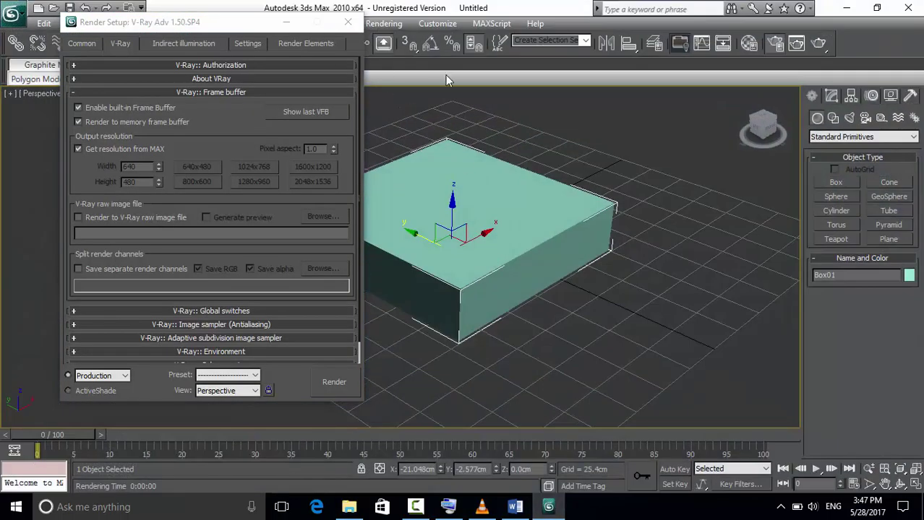
Step: Turn on indirect illumination (GI) in the V-Ray render settings, render the Perspective view, and close the render windows
click(90, 96)
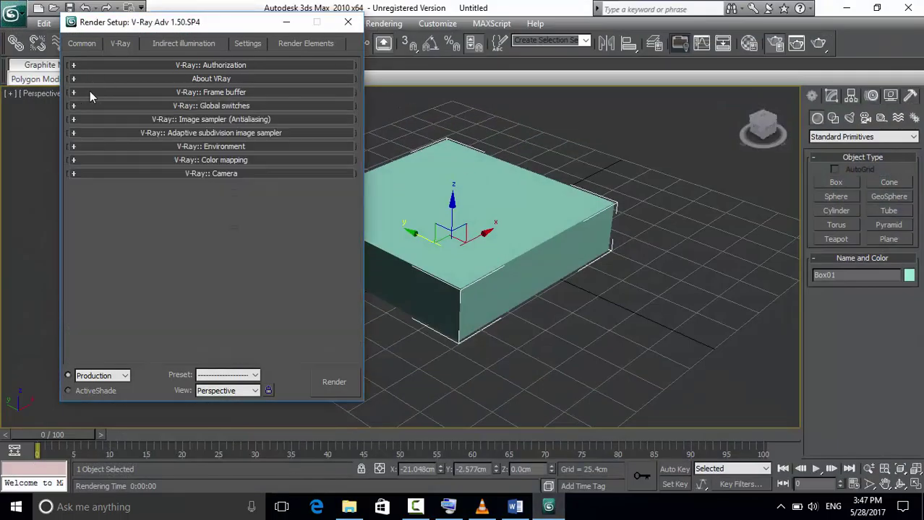
click(183, 45)
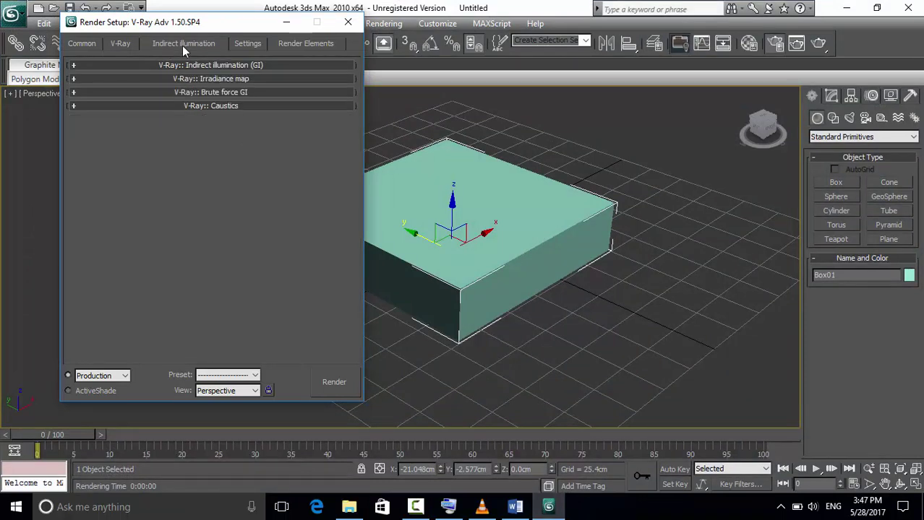
click(156, 65)
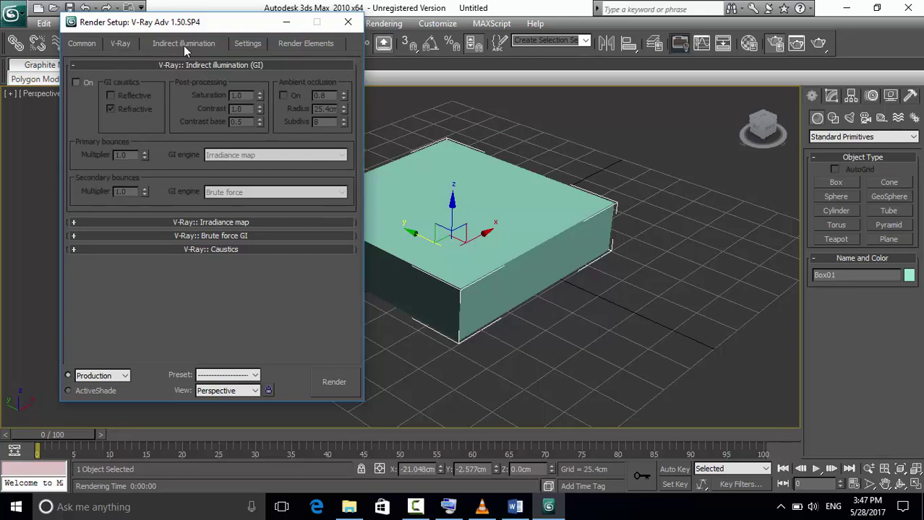
click(78, 82)
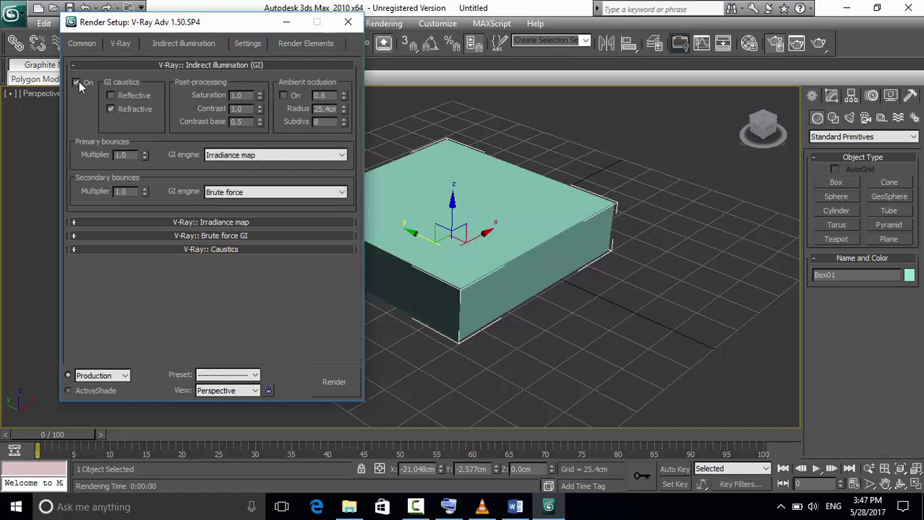
click(335, 382)
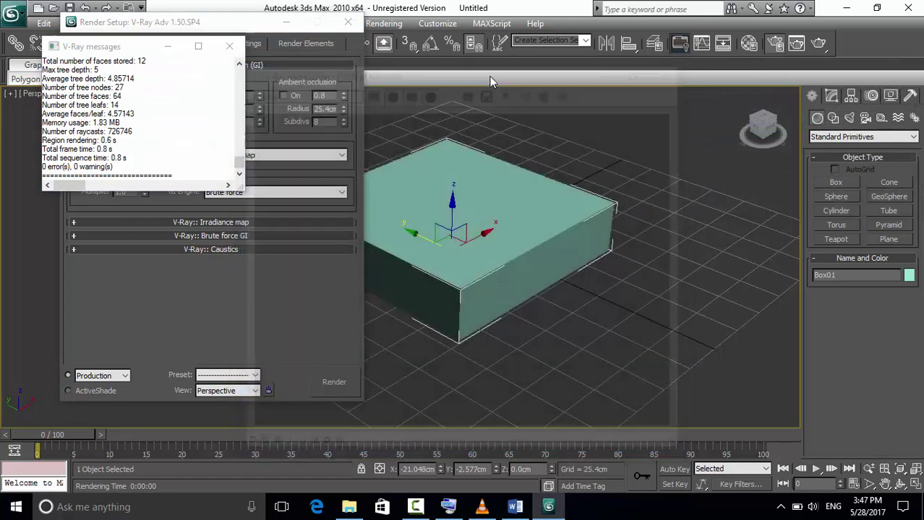
click(671, 69)
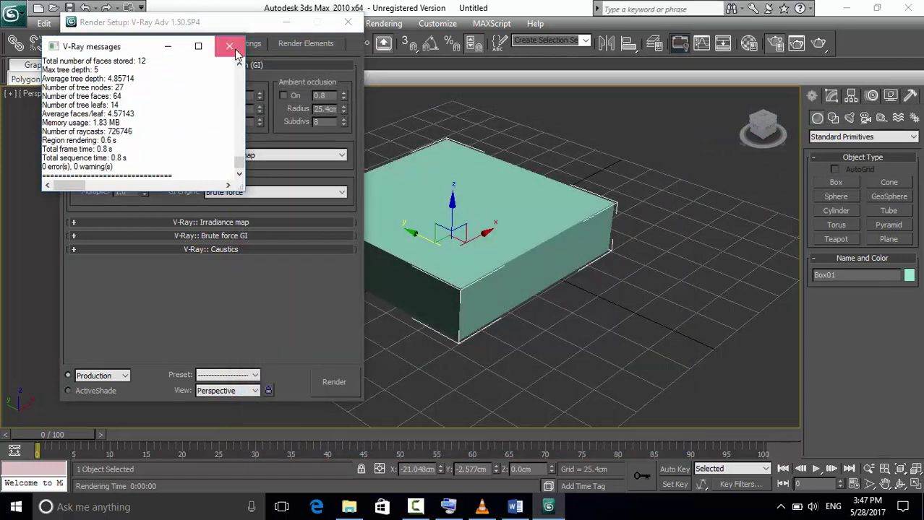
click(234, 49)
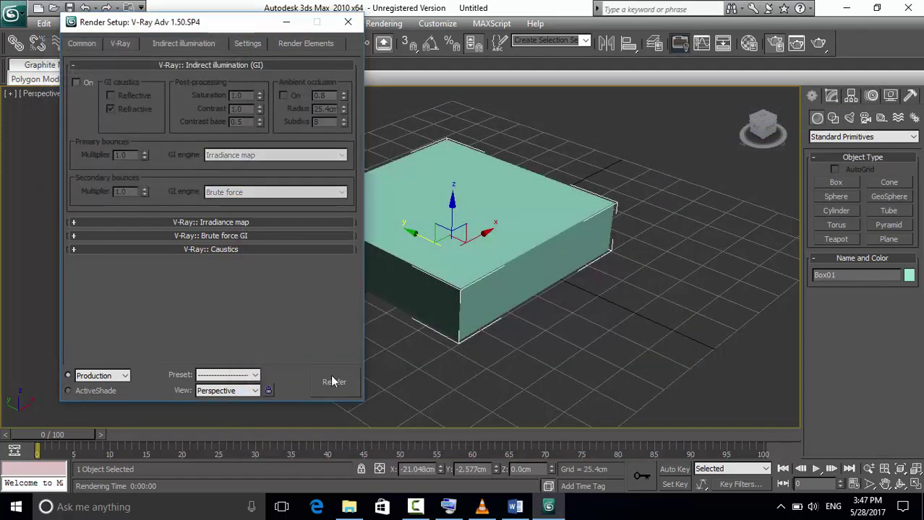
Step: Render the box with indirect illumination off and close the frame buffer and V-Ray messages windows
click(335, 383)
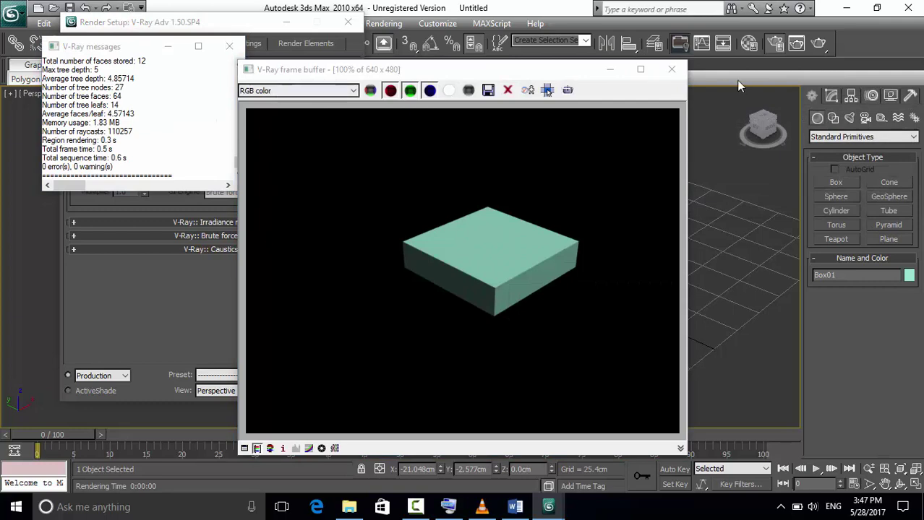
click(675, 71)
click(230, 50)
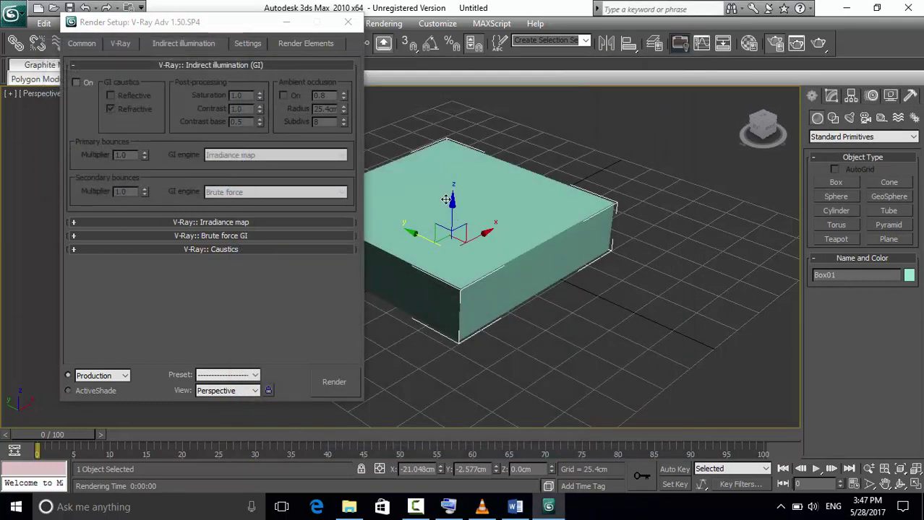
Step: Turn indirect illumination back on, render the box again, and close the render windows
click(88, 85)
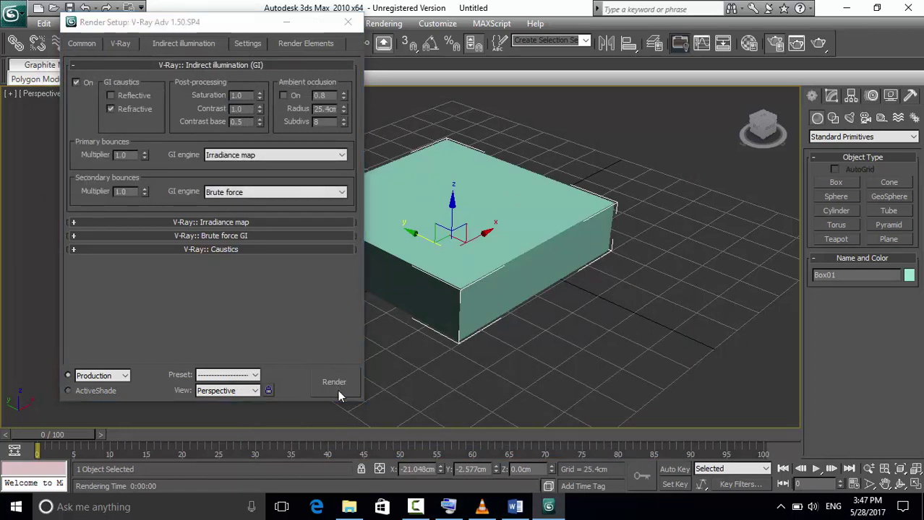
click(342, 385)
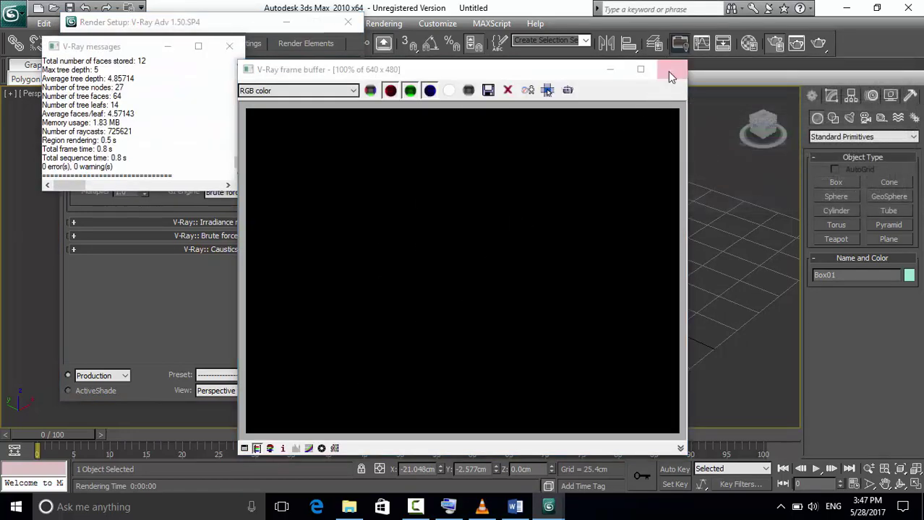
click(671, 72)
click(230, 46)
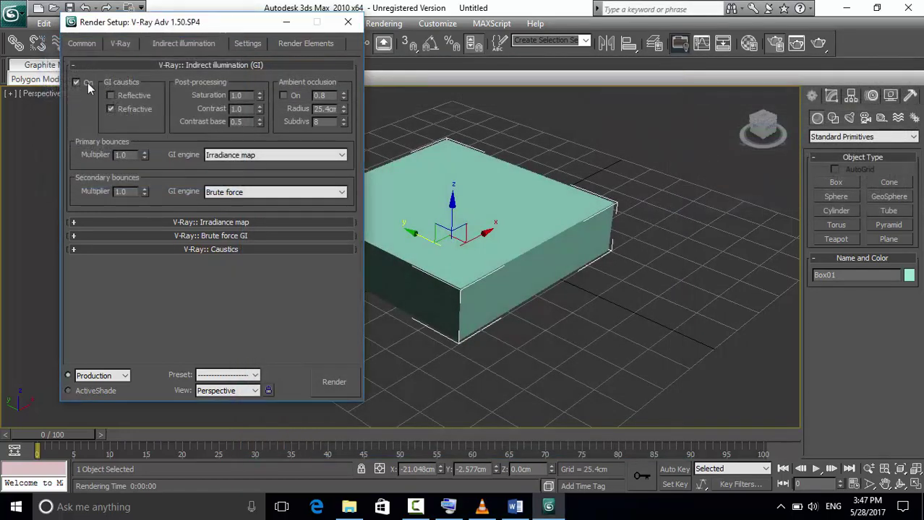
Step: Turn off indirect illumination, render the box in the V-Ray frame buffer, and close the render windows
click(88, 82)
click(326, 381)
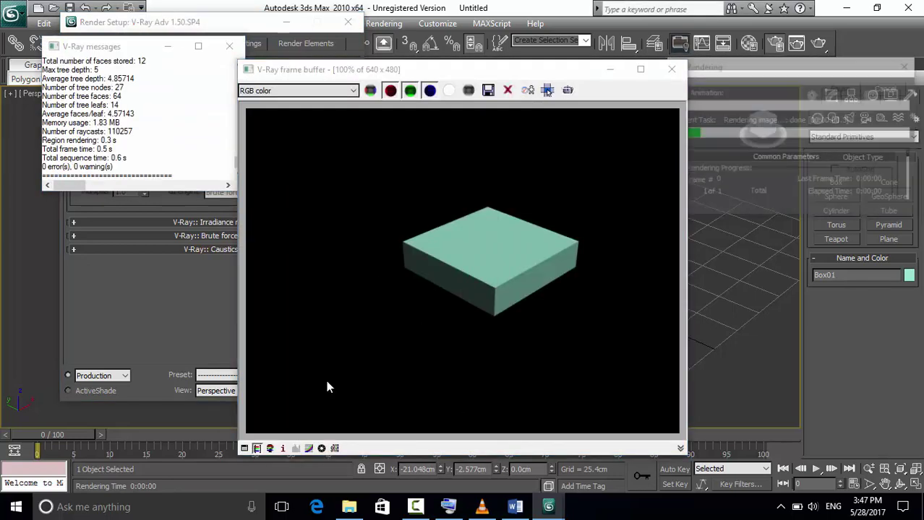
click(672, 69)
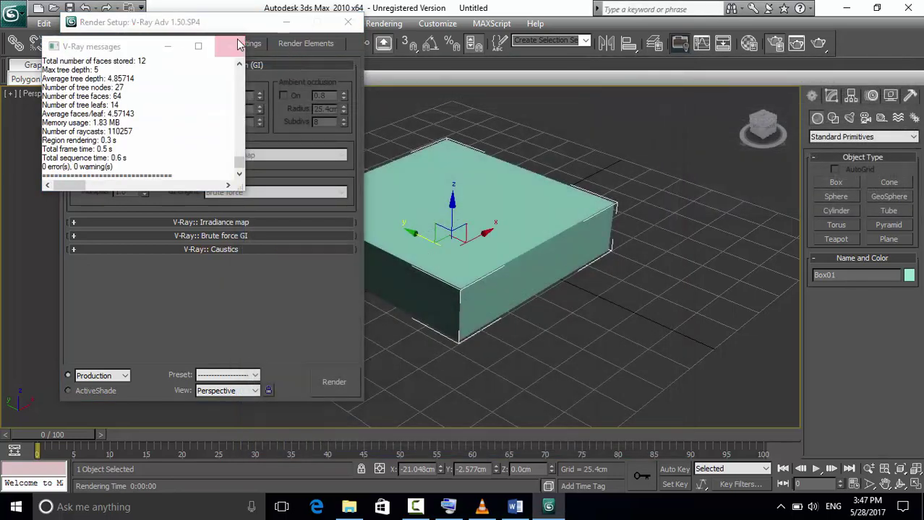
click(229, 46)
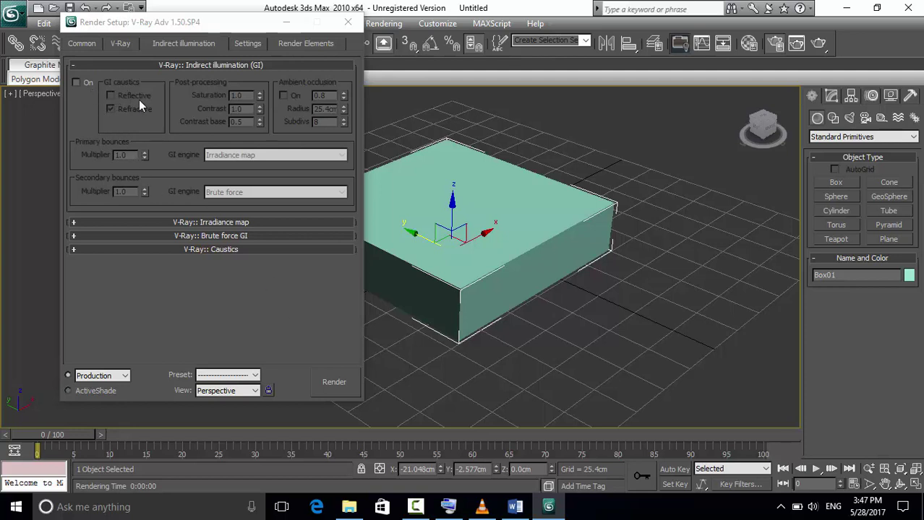
Step: Close the render settings and move the box to about X -55 cm, Y 15 cm
click(348, 21)
drag(463, 232, 404, 231)
drag(341, 235, 357, 244)
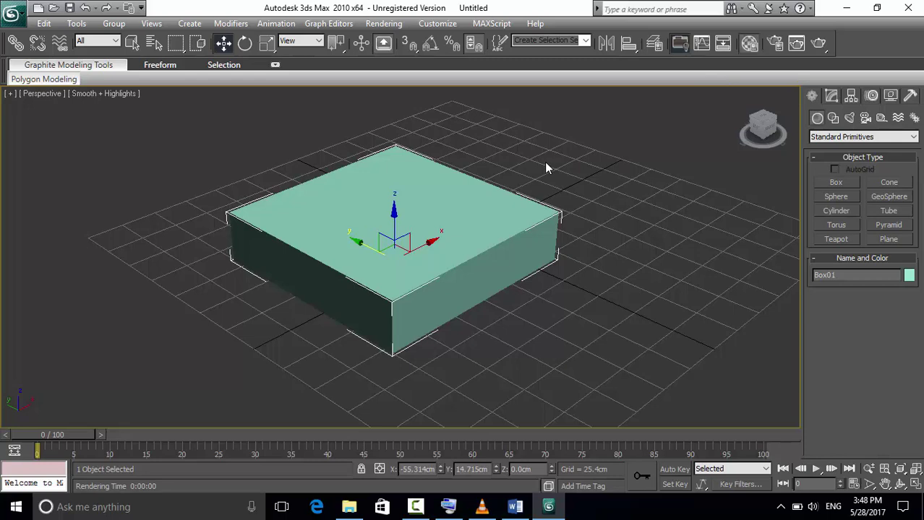
Step: Open the Material Editor and change the first sample material, 01 - Default, to a VRayMtl
key(m)
drag(636, 12, 312, 12)
click(249, 57)
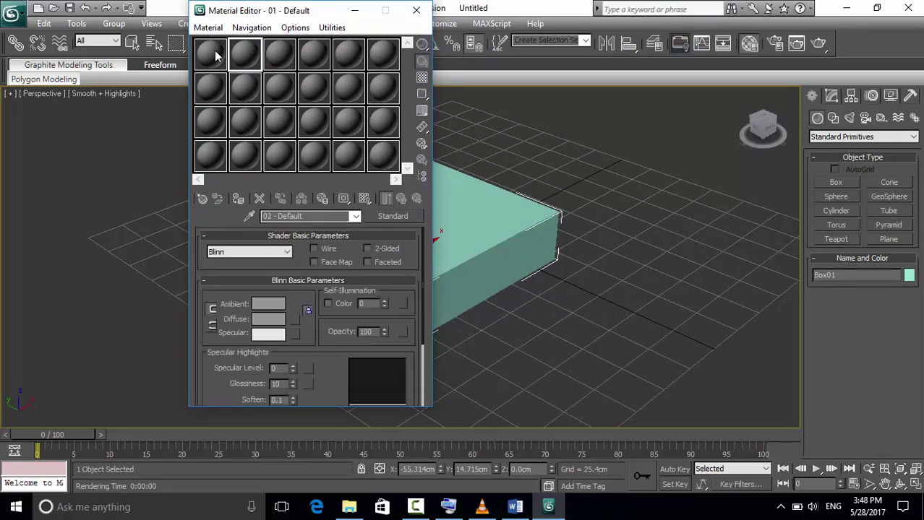
click(211, 56)
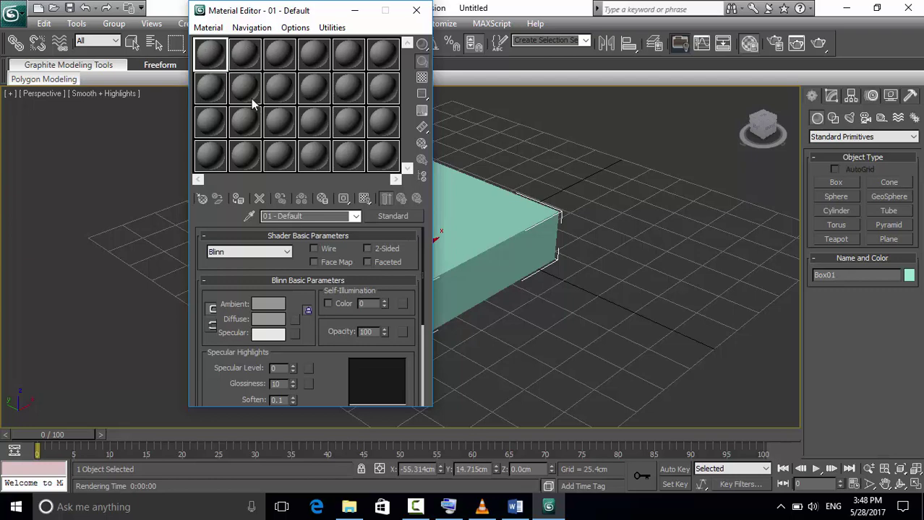
click(403, 216)
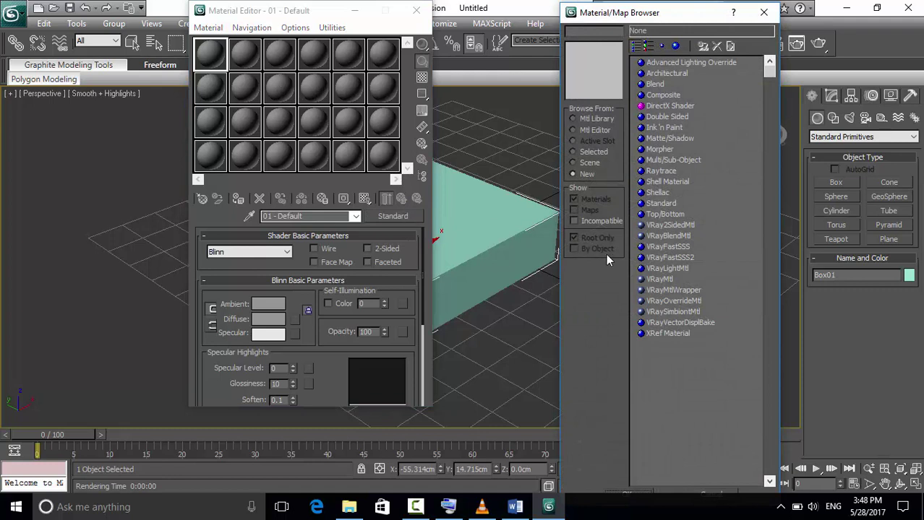
click(655, 280)
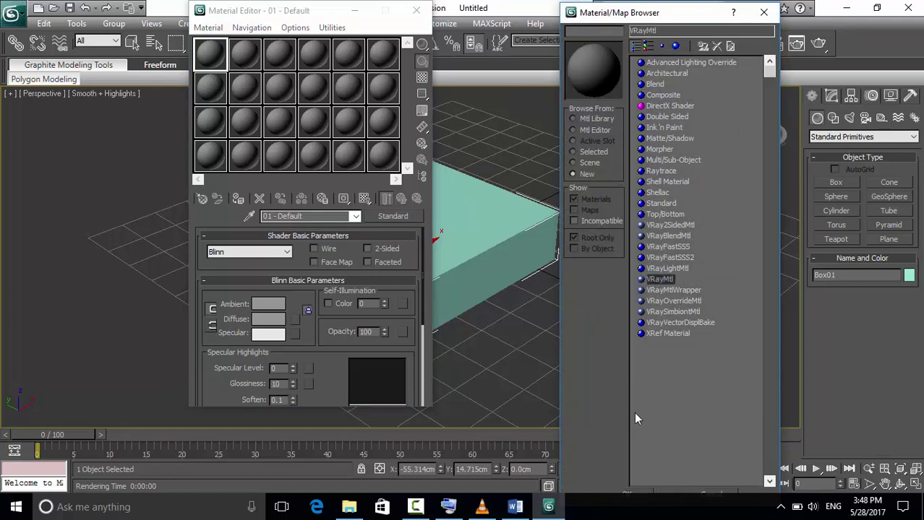
double_click(660, 279)
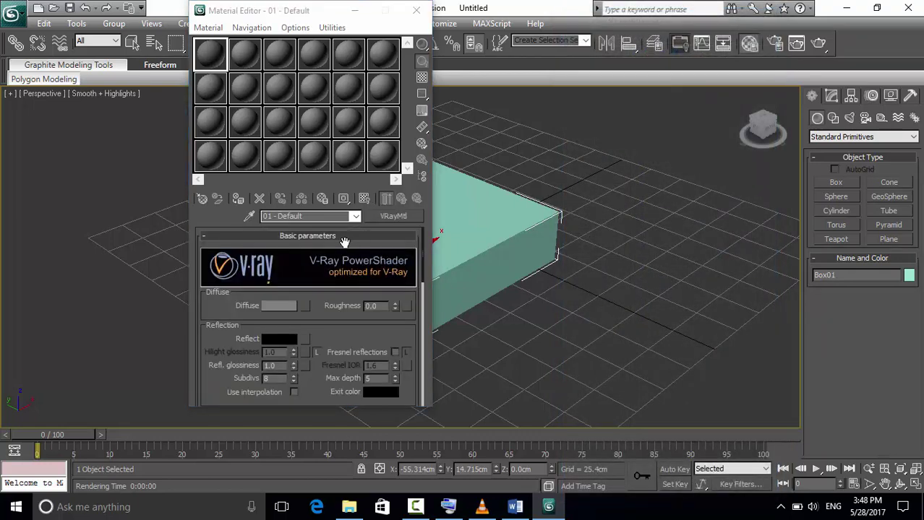
drag(324, 11, 297, 12)
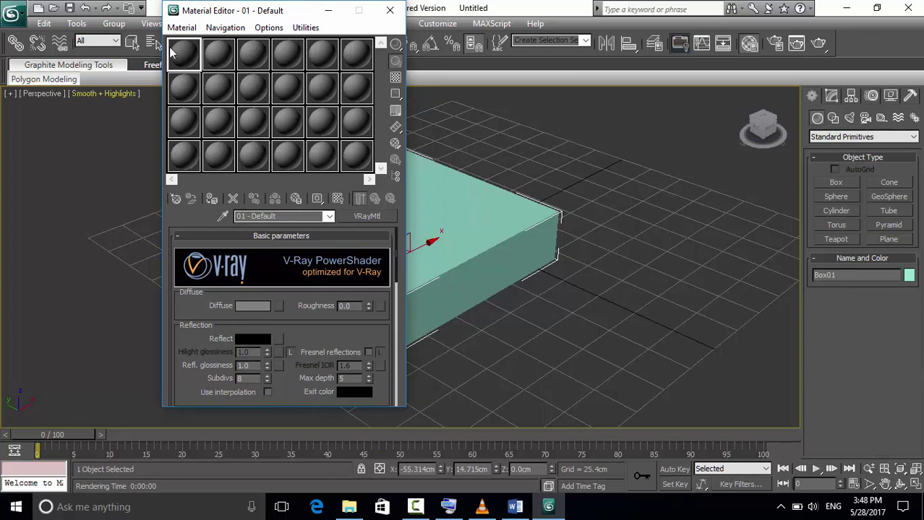
Step: Assign the bitmap Finishes.Flooring.Rug.Knotted.jpg from the ArchMat folder as the material's diffuse map
click(281, 305)
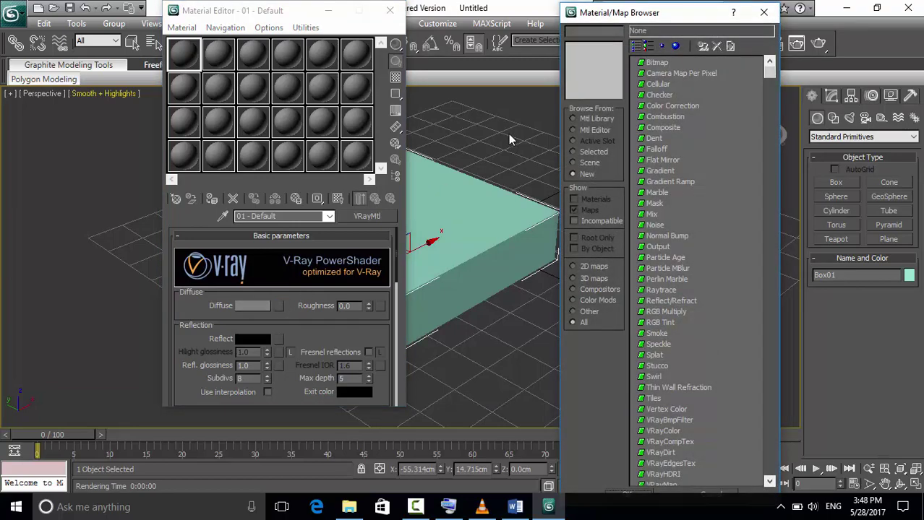
double_click(659, 64)
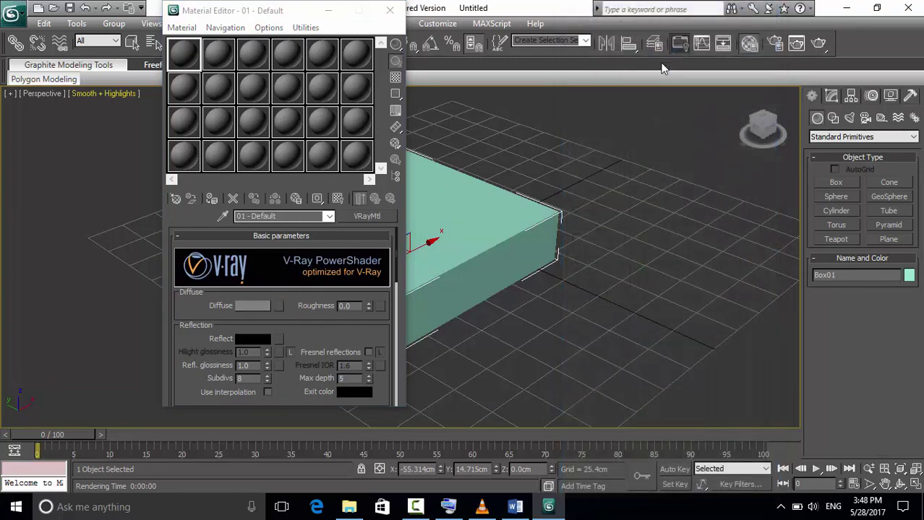
click(190, 101)
scroll(268, 215, down, 10)
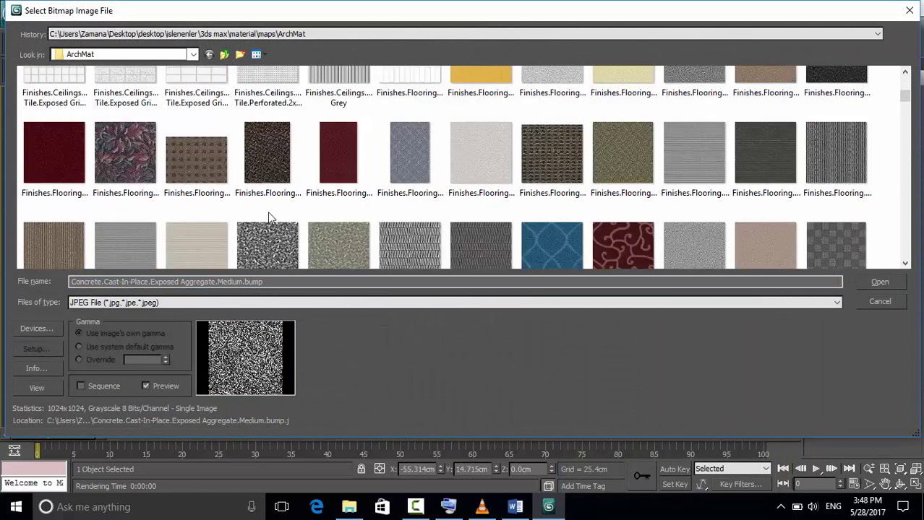
click(268, 184)
scroll(547, 185, down, 5)
click(481, 153)
click(880, 281)
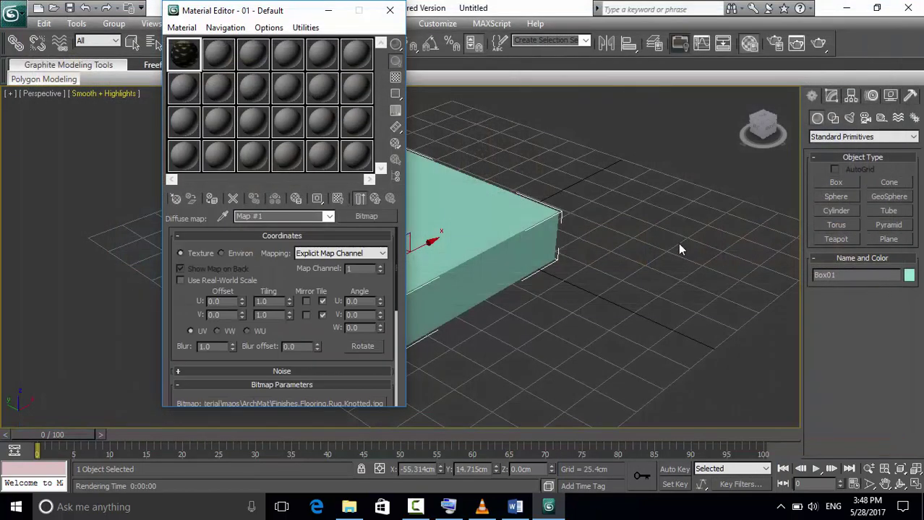
Step: Apply the rug material to the box and show its map in the viewport
drag(252, 12, 705, 13)
drag(640, 59, 412, 187)
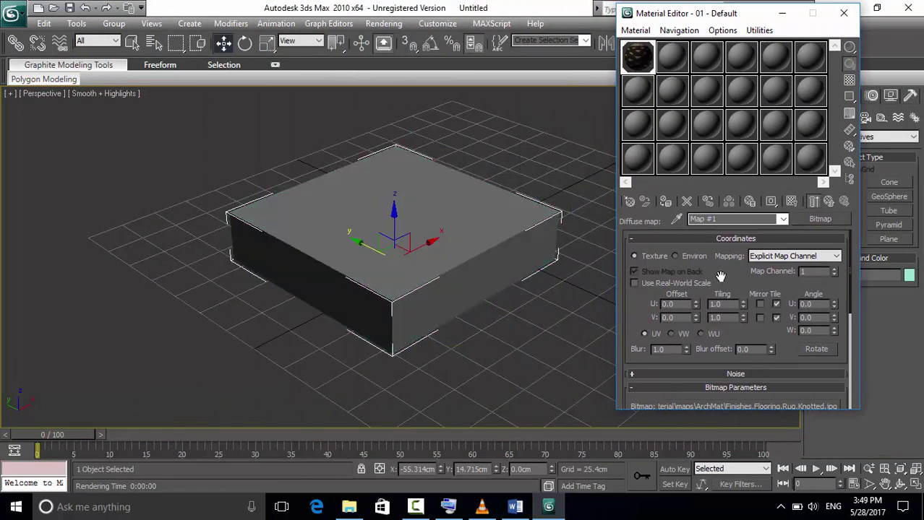
click(792, 201)
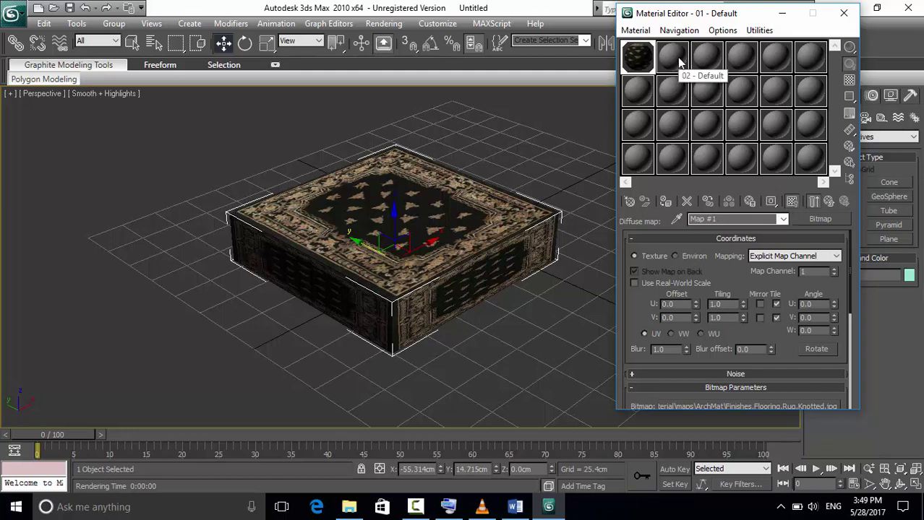
Step: Create a tall second box behind the rug-textured box, centred at about X -33 cm, Y 83 cm
drag(779, 10, 672, 23)
click(835, 183)
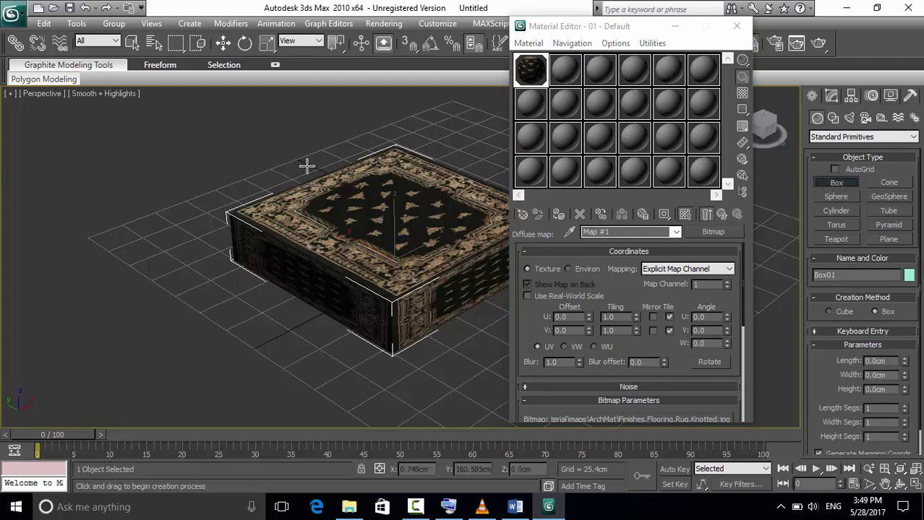
drag(217, 247, 243, 265)
drag(337, 222, 462, 180)
key(w)
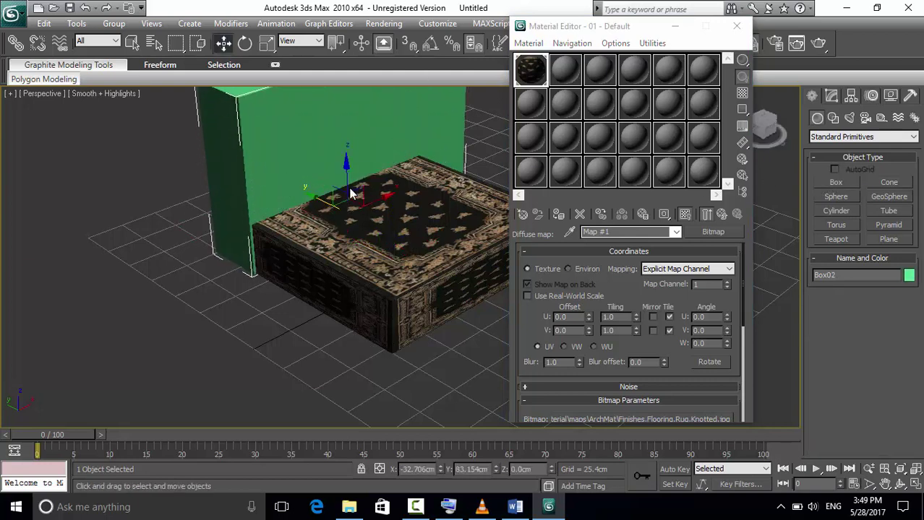
scroll(367, 181, down, 5)
scroll(387, 191, up, 5)
Step: Change the second sample material, 02 - Default, to a VRayMtl, and view the available diffuse maps without choosing one
click(570, 64)
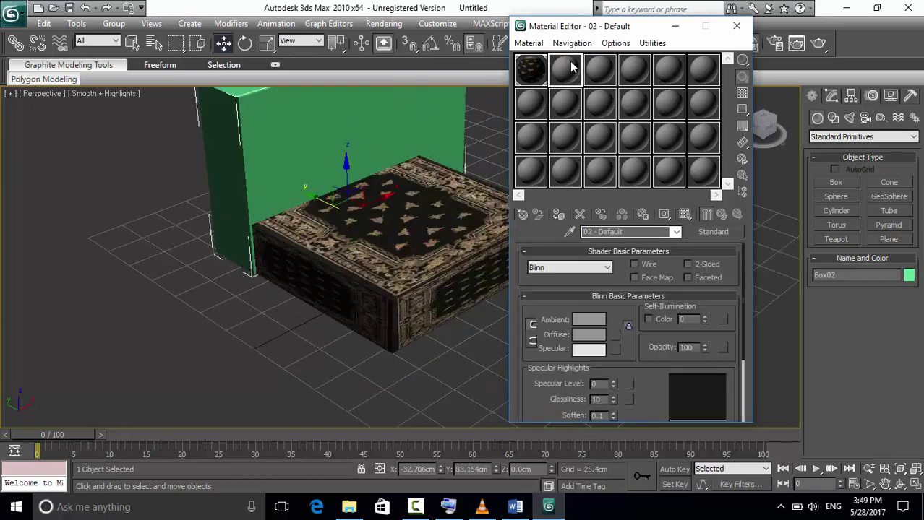
click(725, 230)
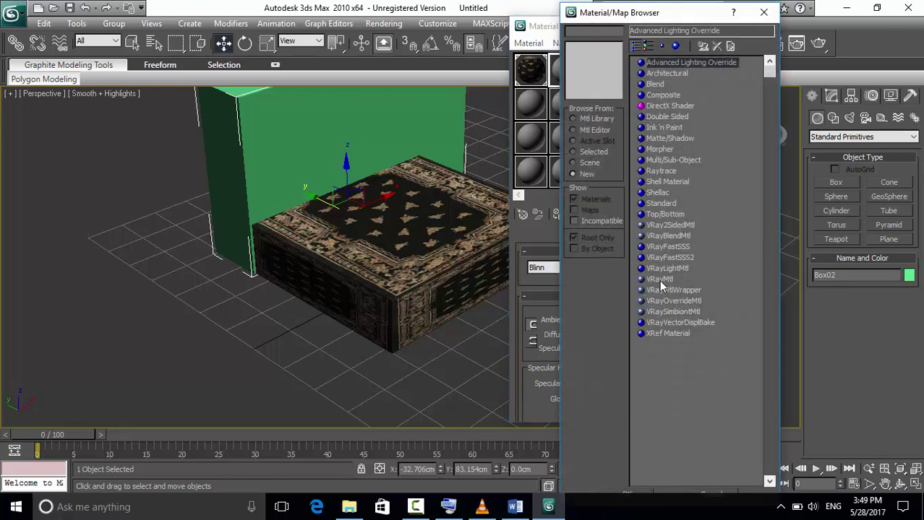
double_click(660, 279)
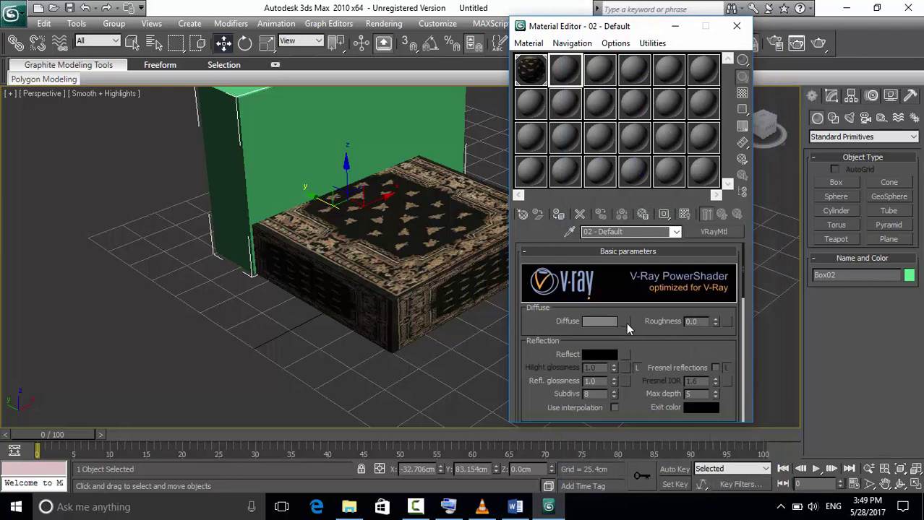
click(627, 322)
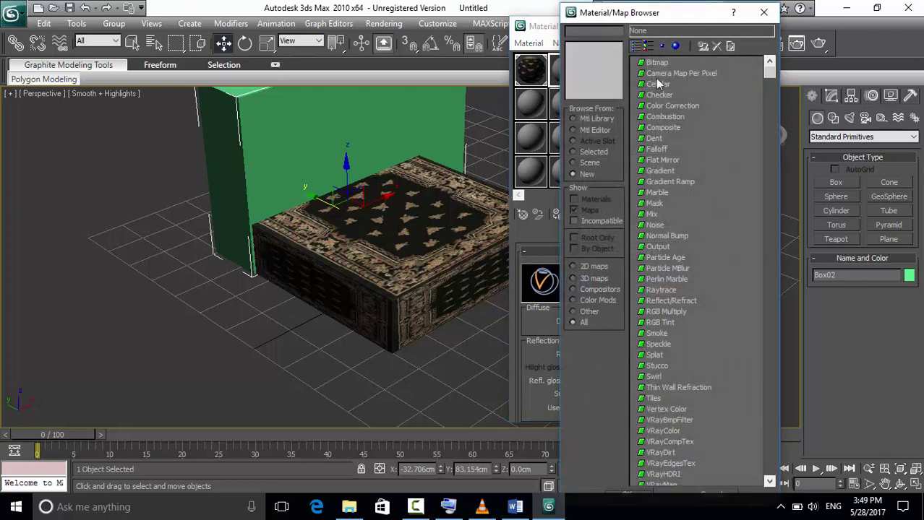
click(764, 12)
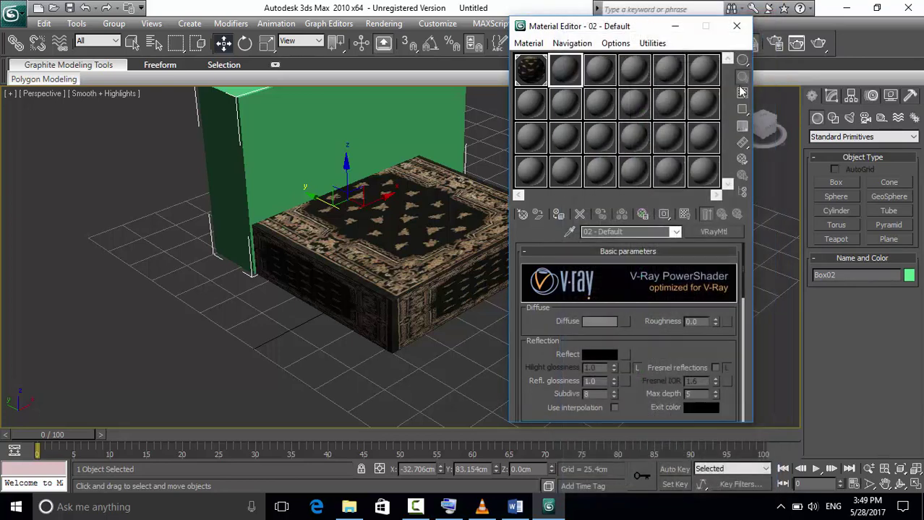
Step: Set the 02 - Default material's diffuse colour to red (242, 8, 52) and apply it to the tall box, shown in the viewport
click(604, 321)
click(370, 94)
drag(396, 137, 396, 88)
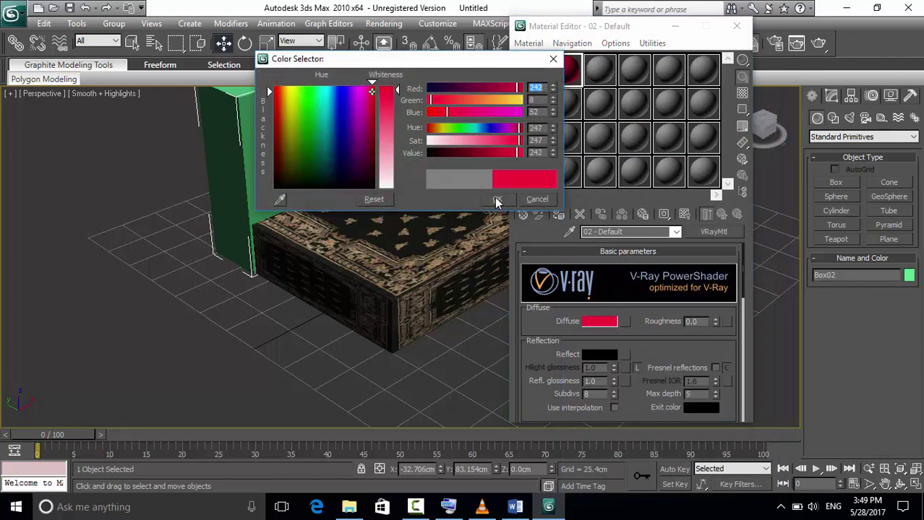
click(497, 201)
drag(565, 68, 321, 122)
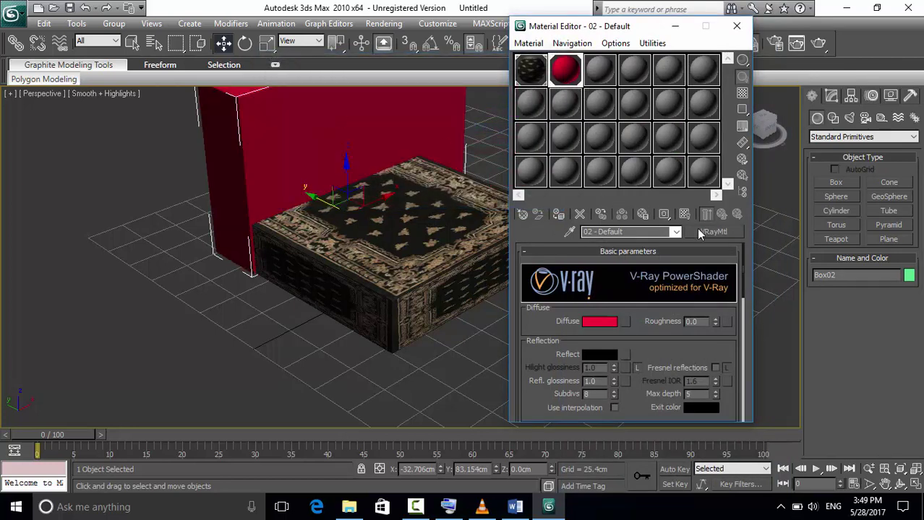
click(685, 214)
Step: Move the rug-textured box along X to about -50 cm, and make the third sample material, 03 - Default, active
click(417, 212)
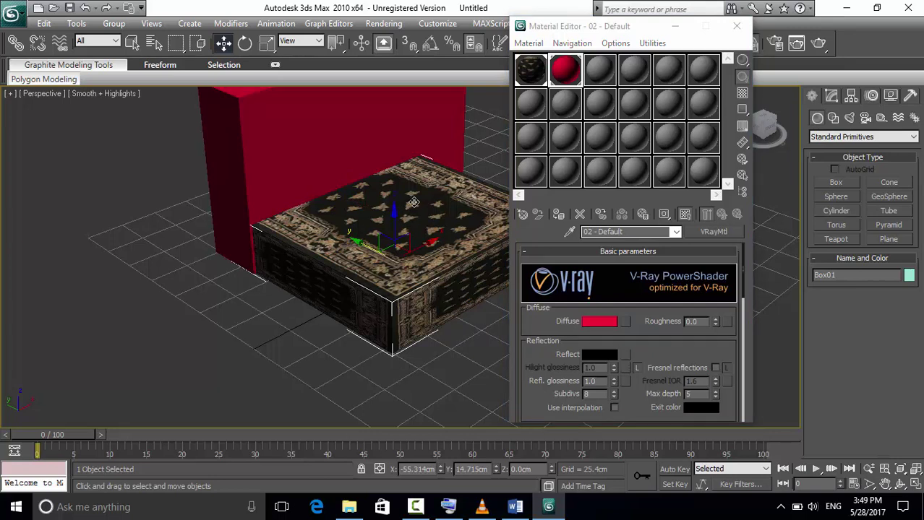
drag(418, 243, 426, 242)
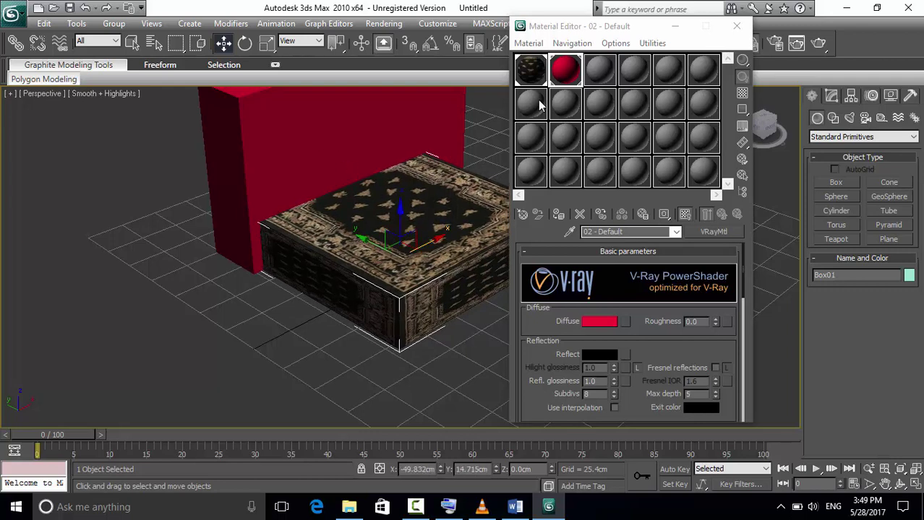
click(599, 76)
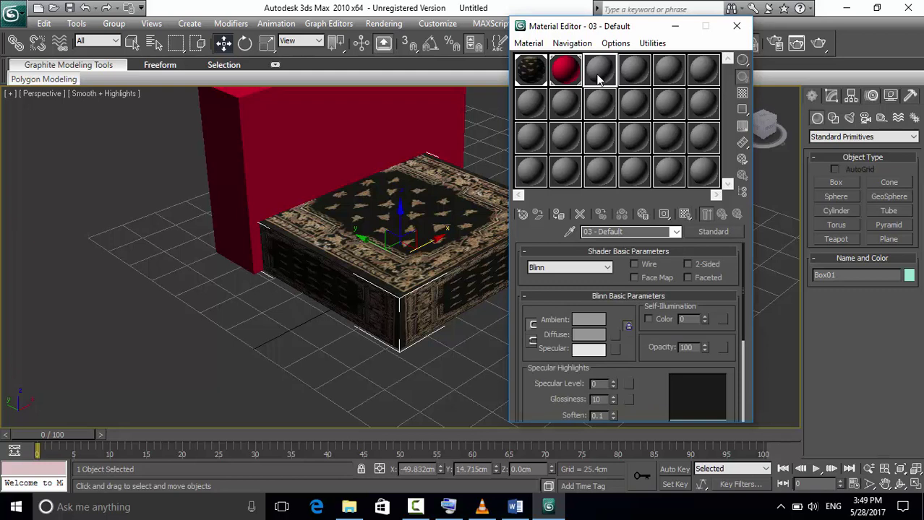
Step: Close the Material Editor and create a floor plane about 291 cm long and 381 cm wide around both boxes
click(737, 26)
click(888, 240)
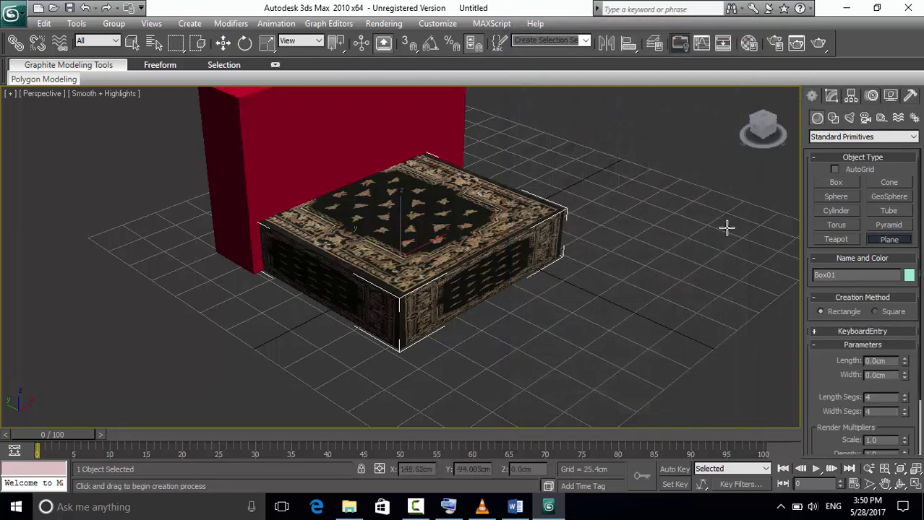
drag(781, 221, 39, 273)
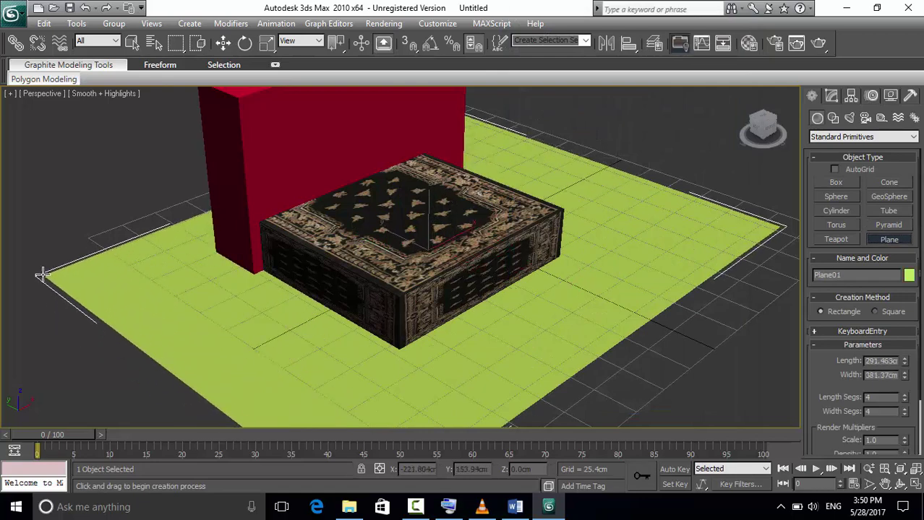
Step: Stand the rug-textured box upright with a Y rotation of about -89 degrees, and place it on the plane beside the red box
key(w)
drag(430, 215, 479, 262)
click(245, 44)
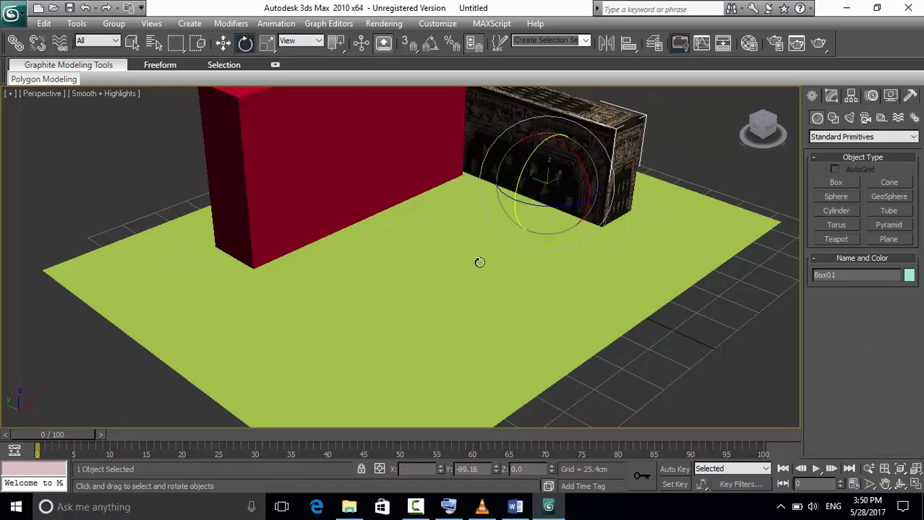
click(223, 43)
drag(547, 138, 484, 221)
Step: Move the floor plane to about X -31 cm, Y -14 cm, Z 3.7 cm
click(481, 228)
drag(468, 266, 521, 246)
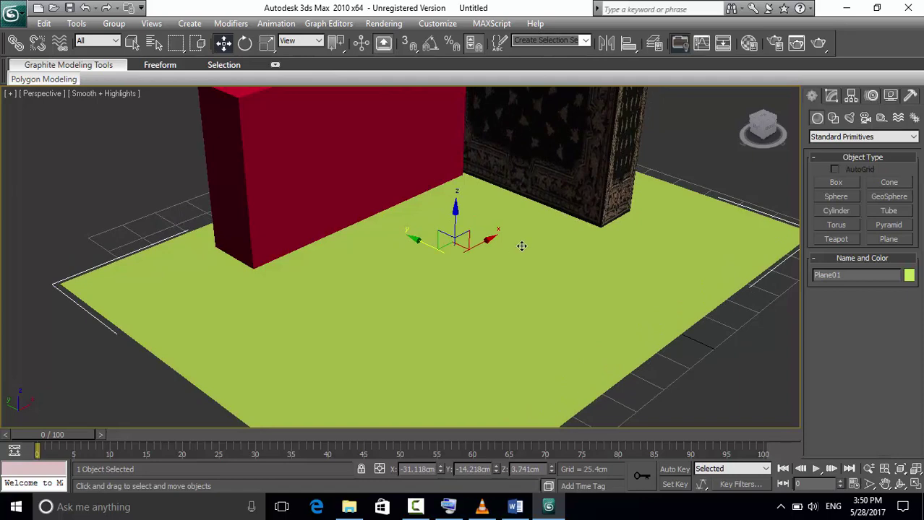
Step: Change the 03 - Default material in the Material Editor to a VRayMtl
click(748, 44)
click(694, 235)
click(659, 279)
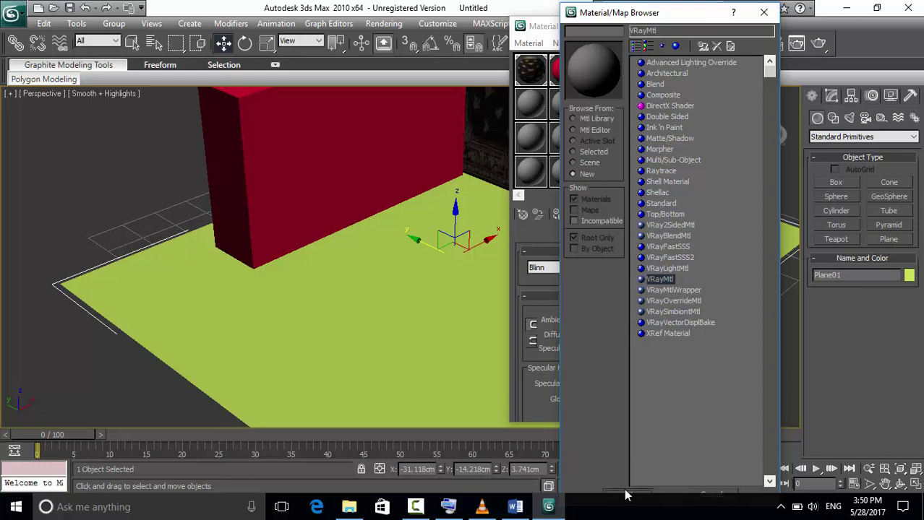
click(626, 495)
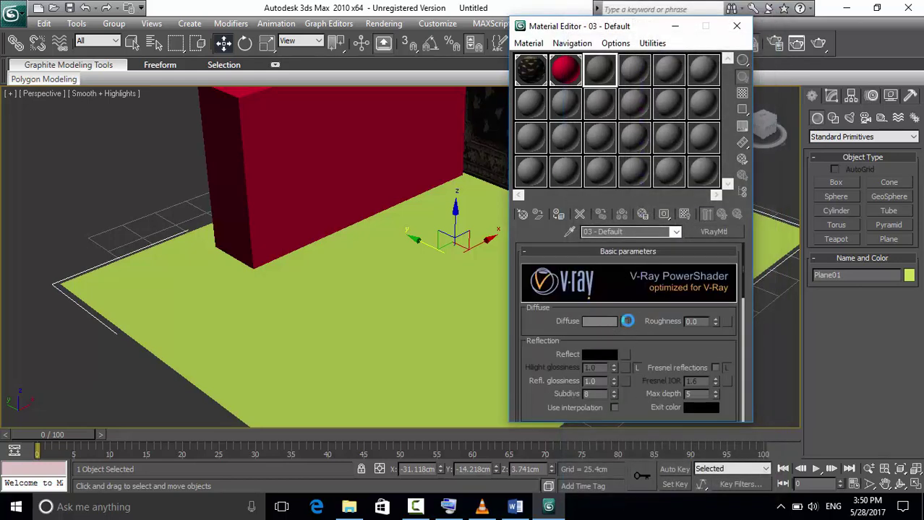
Step: Assign the bitmap Finishes.Flooring.Tile.Diamond.Red.bump.jpg from the ArchMat folder as the 03 - Default material's diffuse map
click(626, 321)
double_click(648, 65)
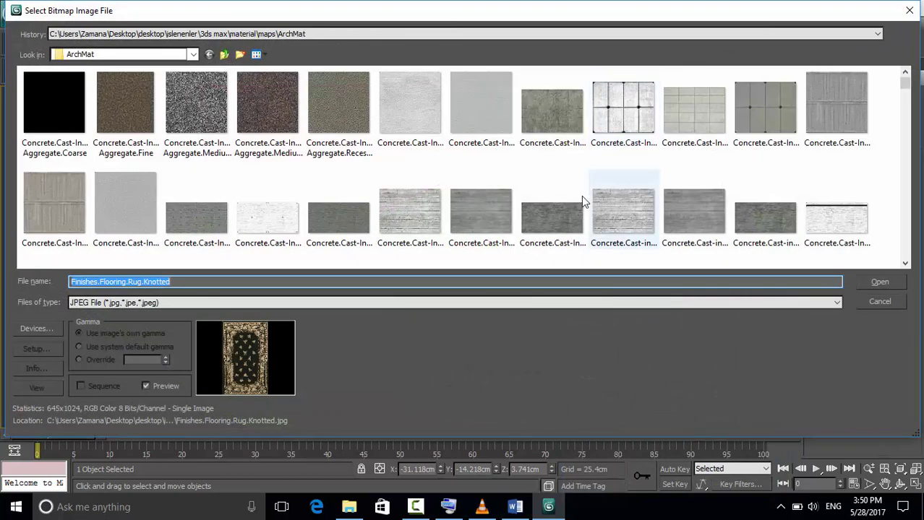
scroll(462, 155, down, 10)
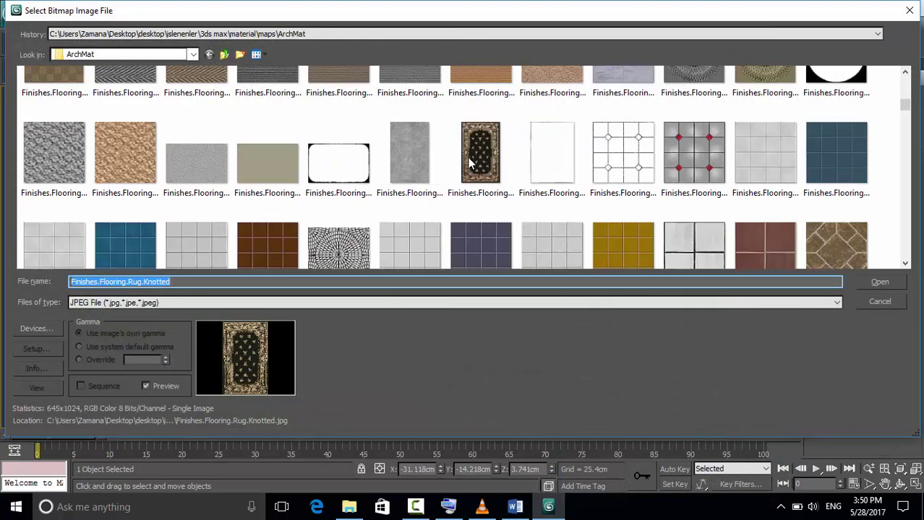
click(633, 150)
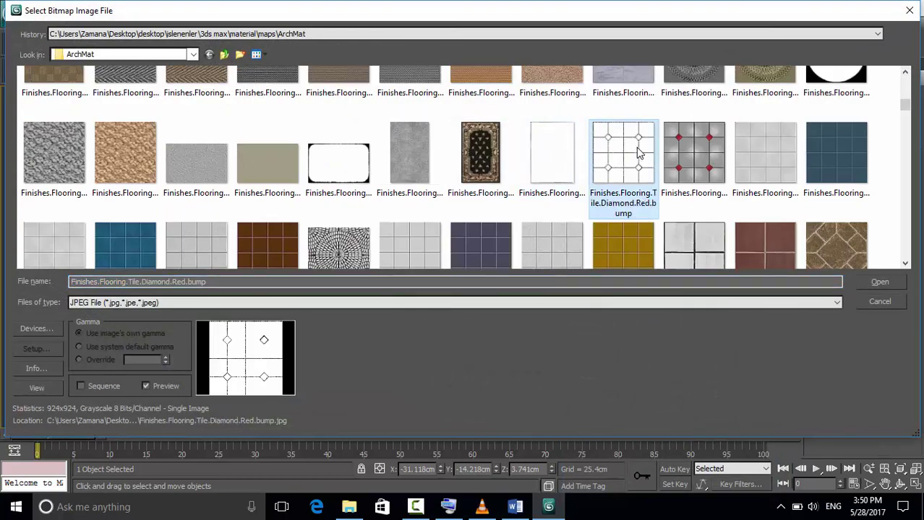
click(879, 282)
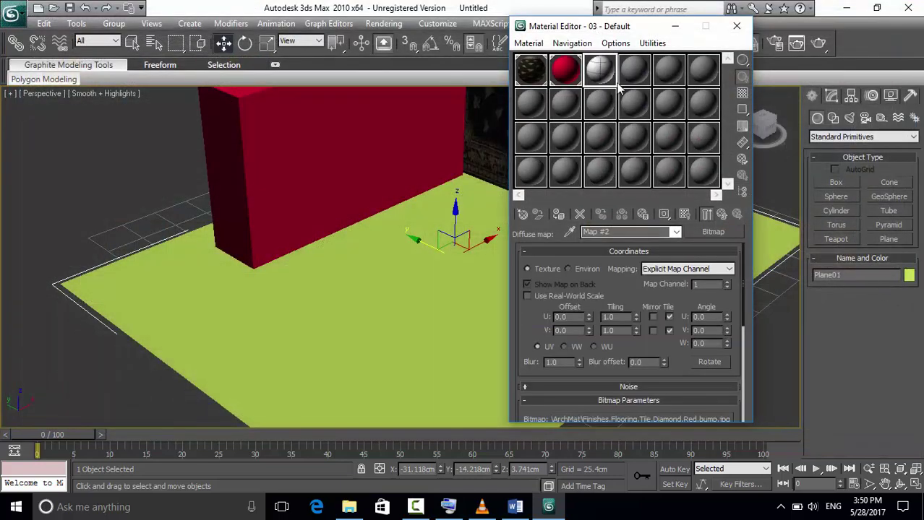
Step: Apply the tile material to the floor plane and show its map in the viewport
drag(647, 27, 716, 31)
drag(672, 73, 499, 231)
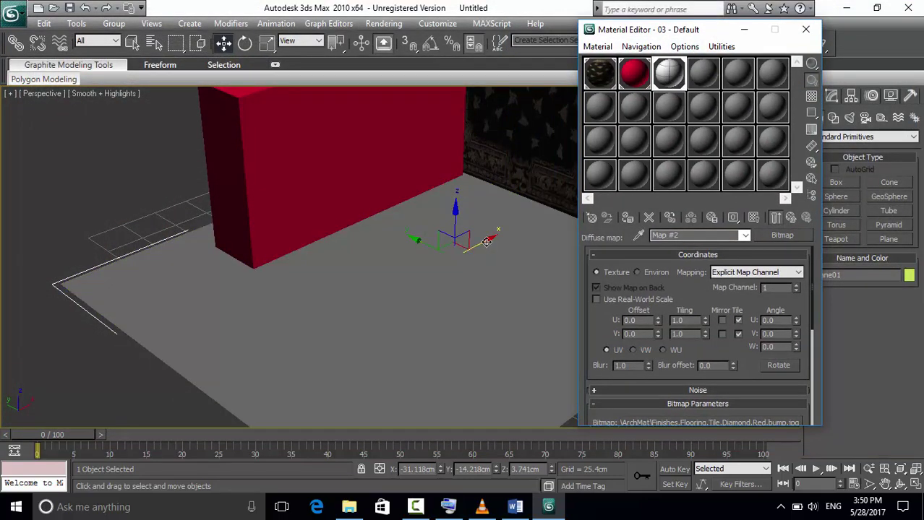
click(754, 218)
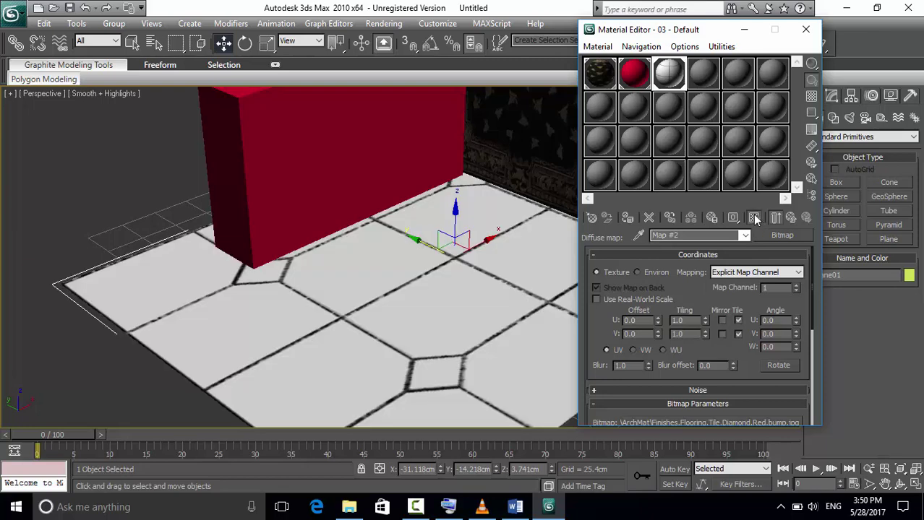
Step: Set the tile map's tiling to U -2.0 and V 2.0, and return to the parent material
drag(706, 321, 704, 336)
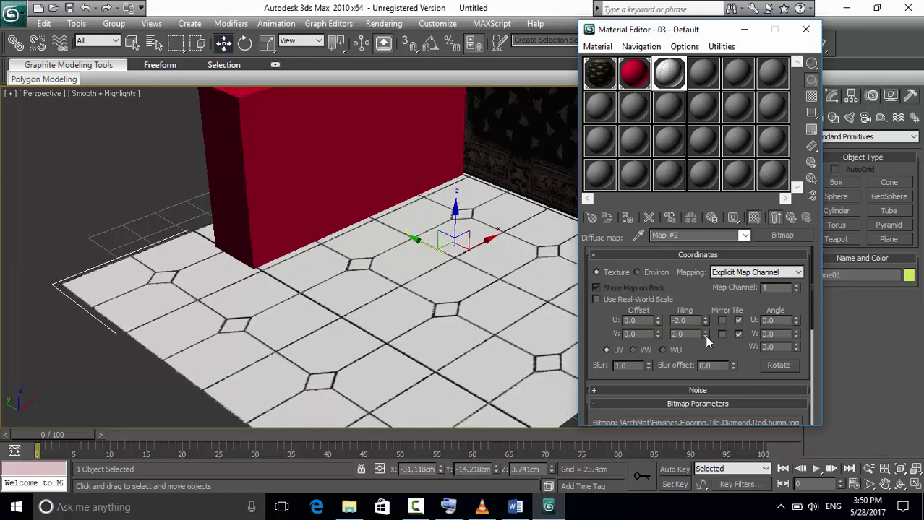
click(775, 217)
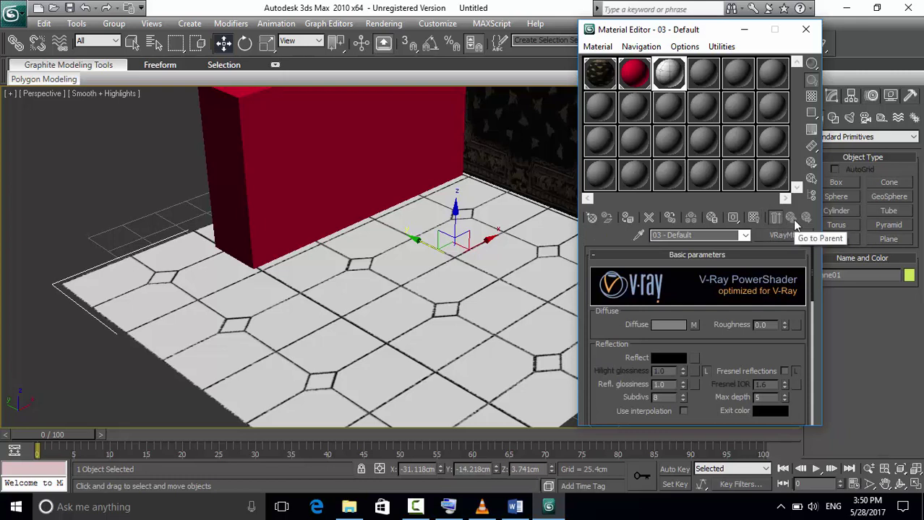
Step: Set the tile material's reflection colour to grey with red, green and blue at 114
click(677, 358)
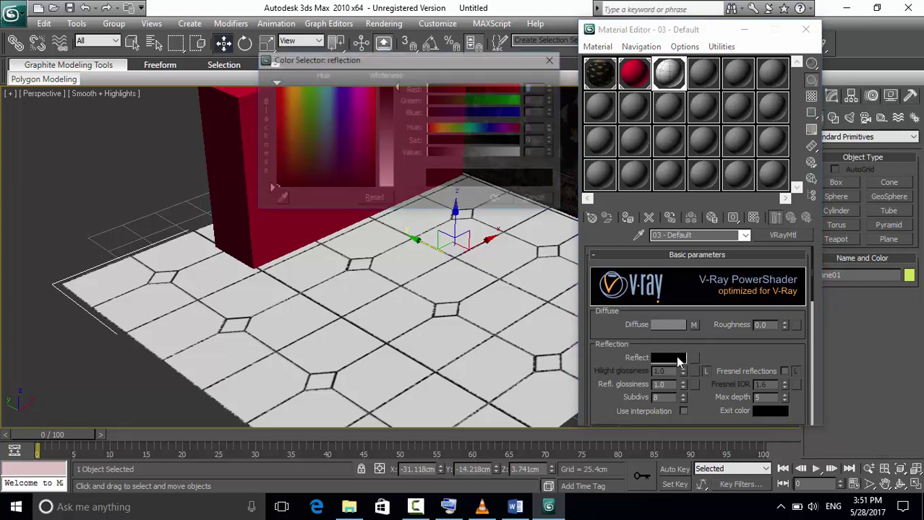
drag(388, 94, 388, 131)
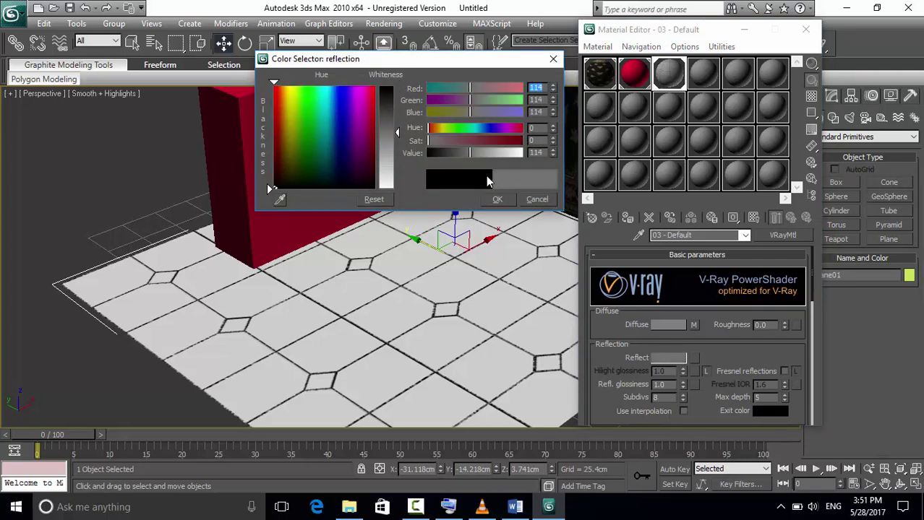
click(506, 198)
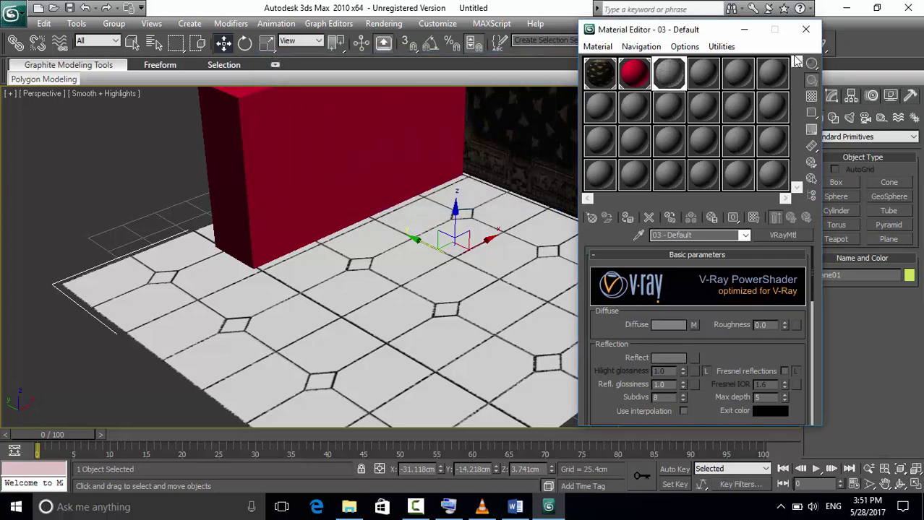
Step: Render the scene to check the boxes' reflections in the tile floor, and close the V-Ray messages and frame buffer
drag(712, 33, 878, 117)
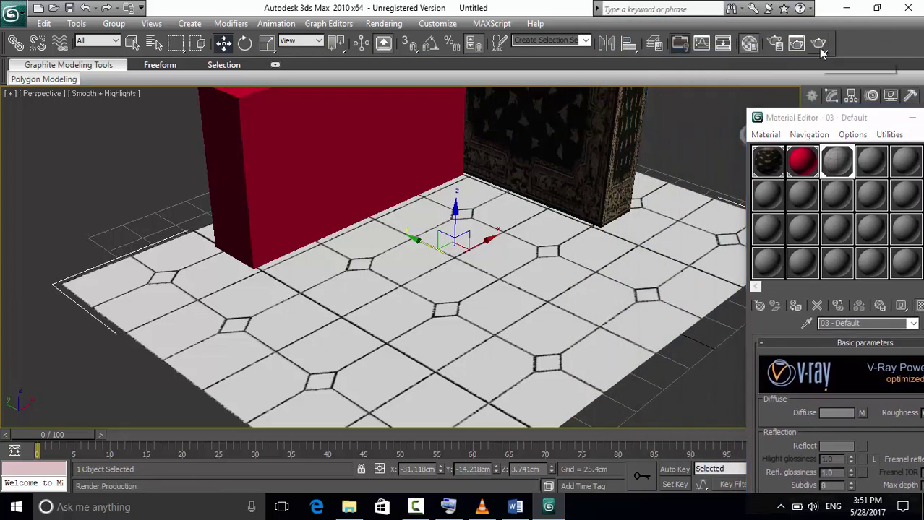
click(820, 44)
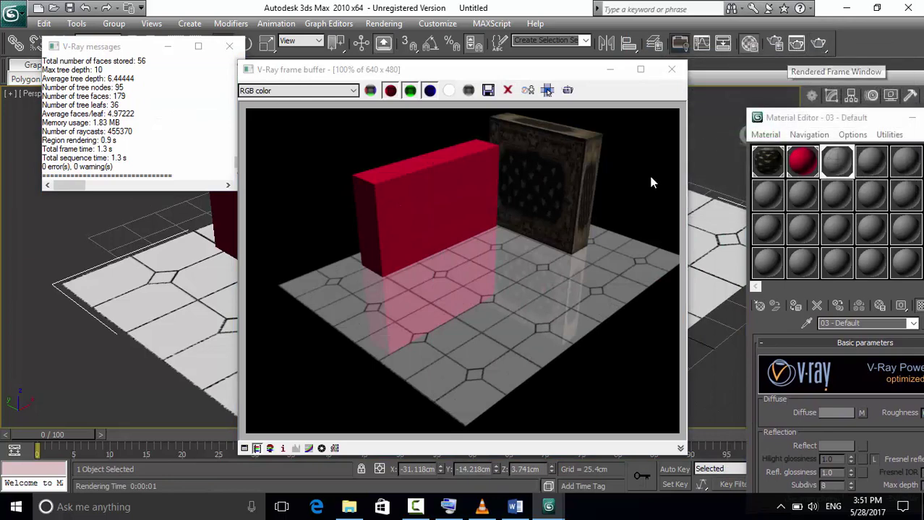
click(229, 46)
drag(806, 127, 767, 18)
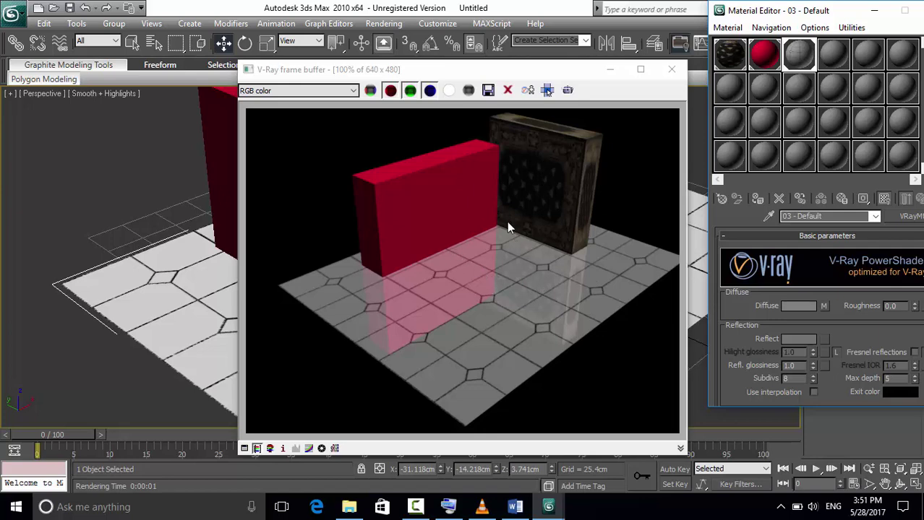
click(672, 69)
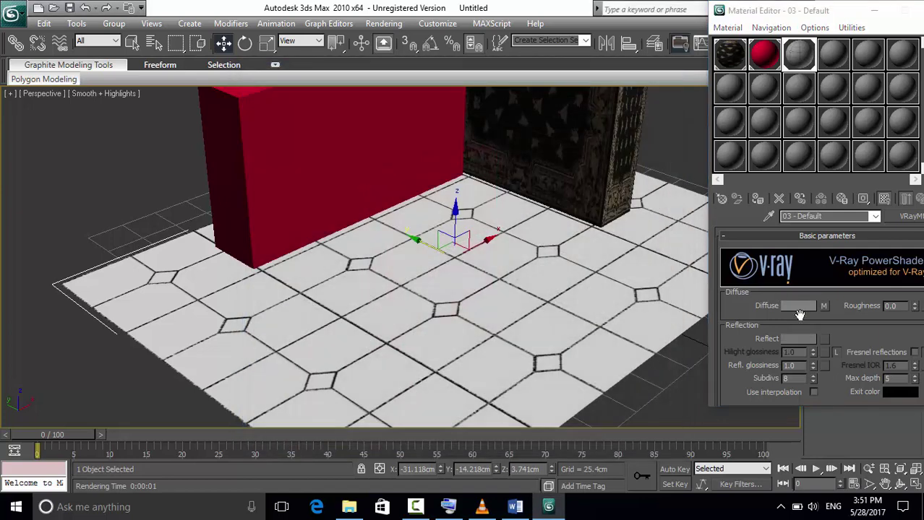
Step: Set the tile material's reflection colour to black
click(798, 339)
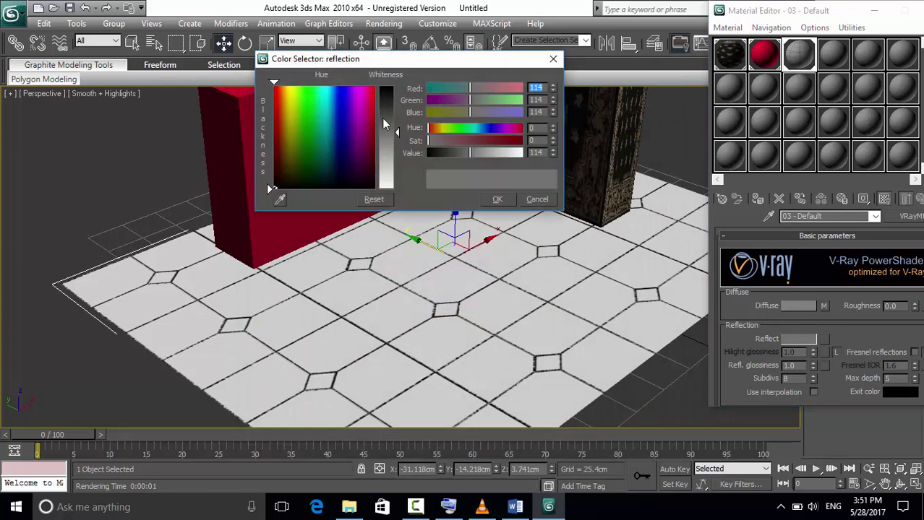
drag(274, 83, 268, 187)
click(498, 198)
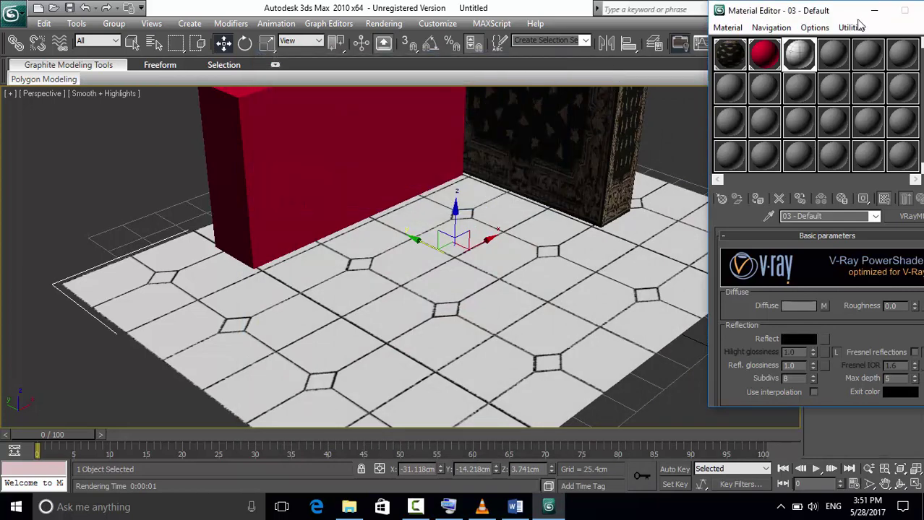
Step: Render the scene again to check the tile floor without reflection, and close the V-Ray messages
drag(849, 14, 854, 72)
click(796, 43)
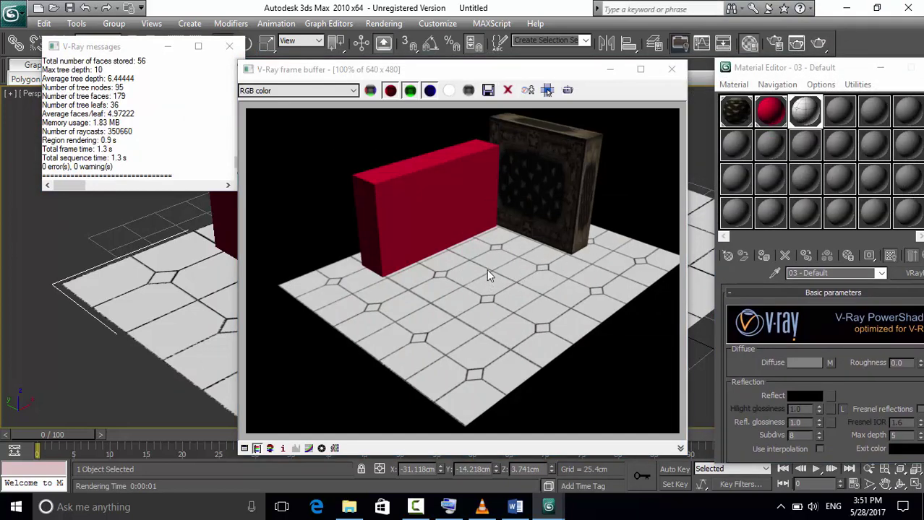
click(229, 46)
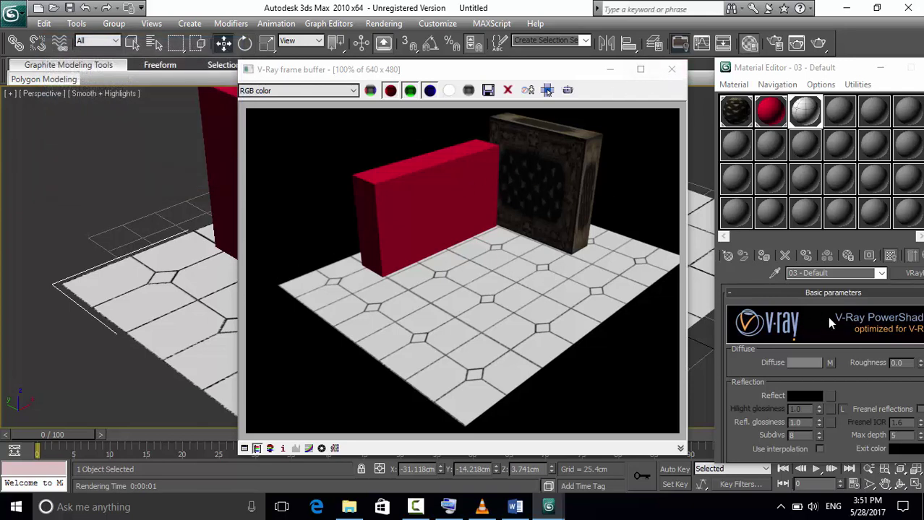
Step: Change the tile material's reflection colour from black back to a mid grey
click(805, 397)
click(266, 184)
drag(396, 87, 398, 141)
click(498, 199)
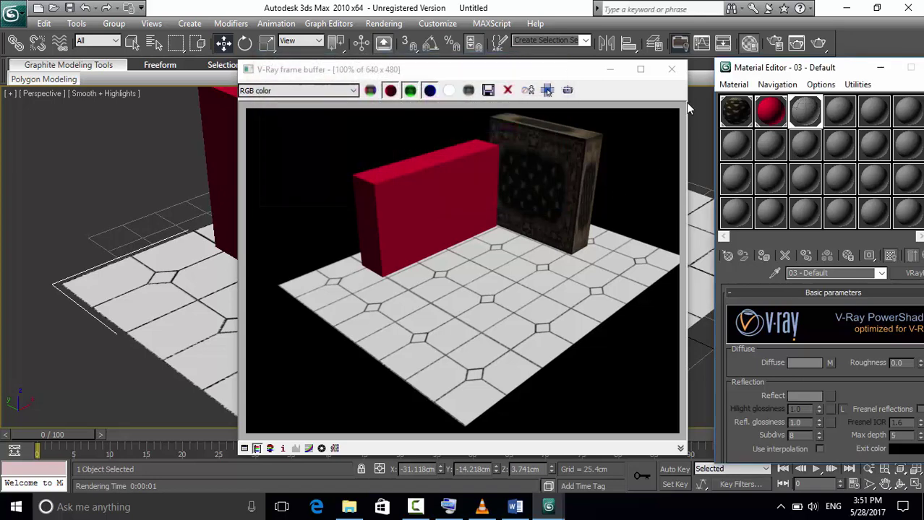
Step: Render the scene with the grey reflection restored, and close the V-Ray messages and frame buffer
click(819, 44)
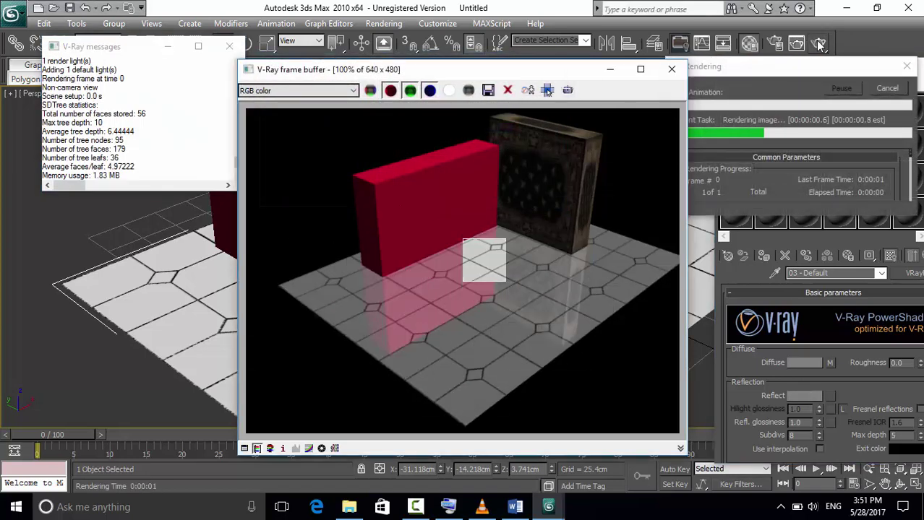
click(230, 46)
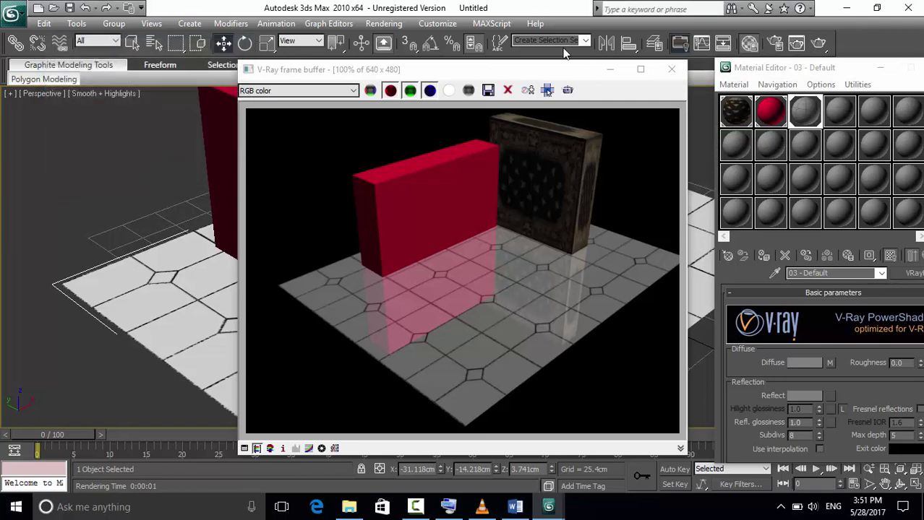
click(671, 69)
drag(758, 67, 636, 10)
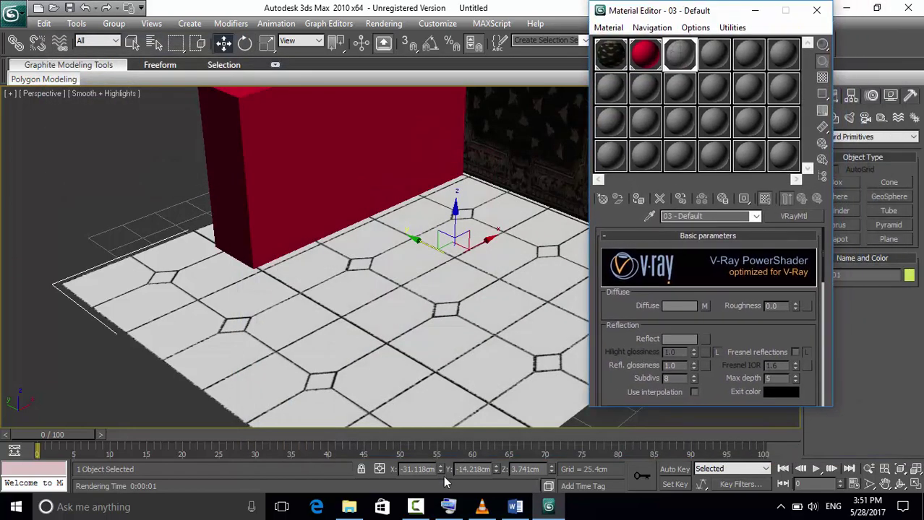
click(416, 506)
click(641, 450)
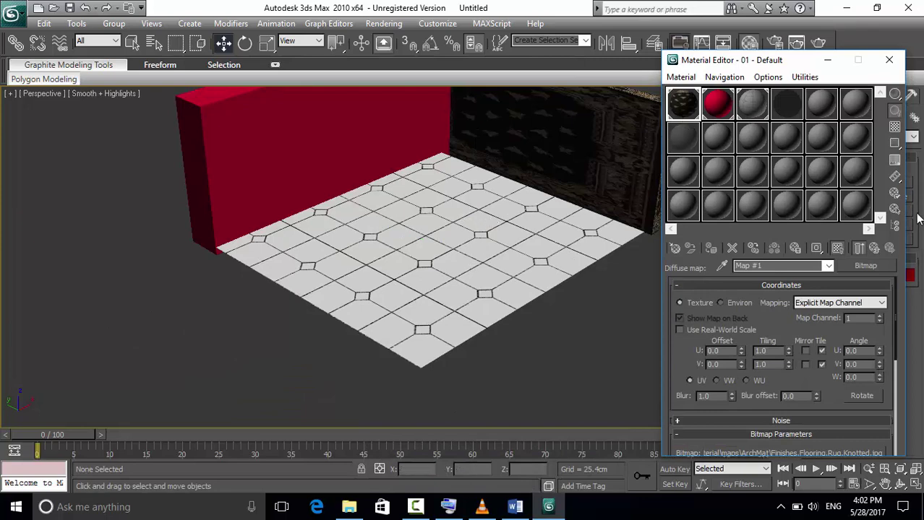
Step: Change the unused 05 - Default material from Standard to VRayMtl
click(815, 105)
drag(791, 65, 779, 60)
click(857, 260)
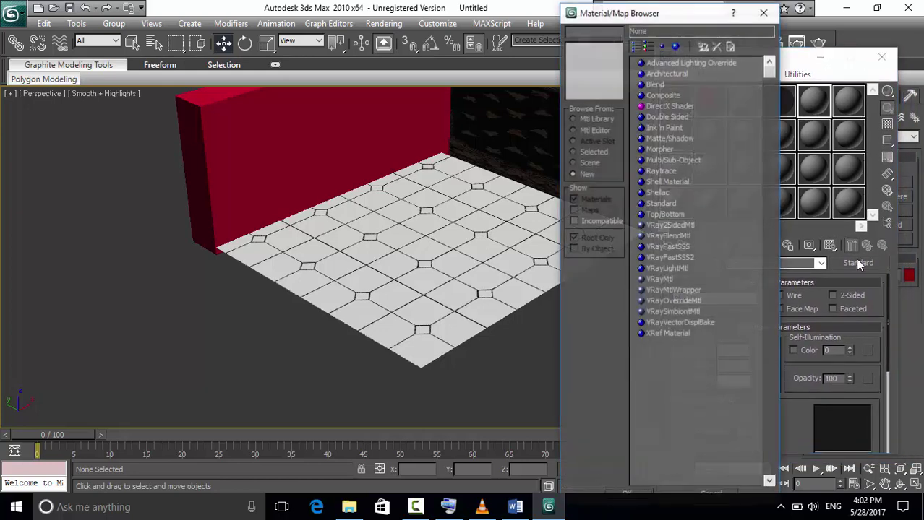
click(671, 281)
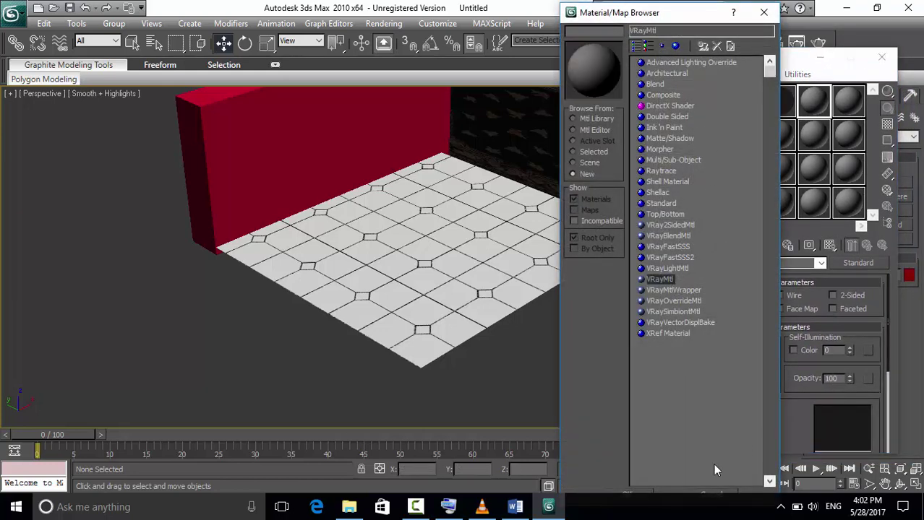
click(644, 490)
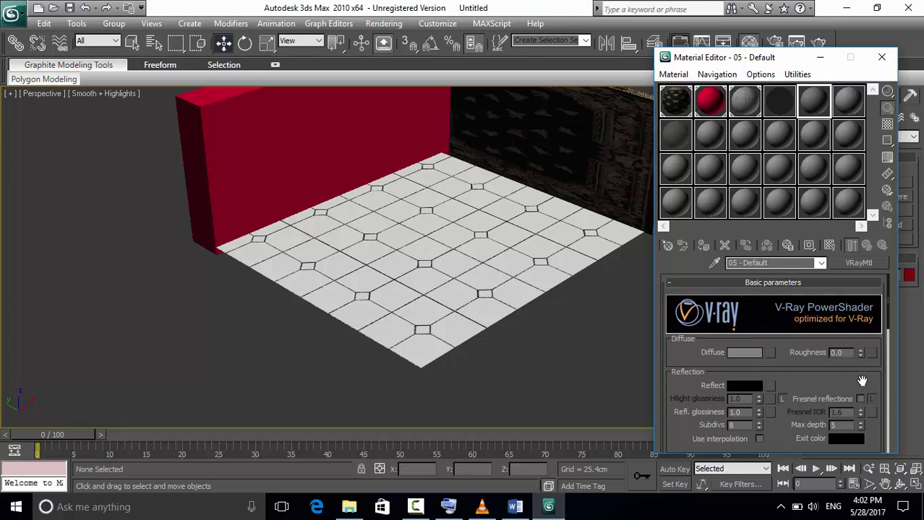
mouse_move(888, 331)
mouse_down()
mouse_move(891, 409)
mouse_move(902, 331)
mouse_up()
drag(811, 57, 647, 58)
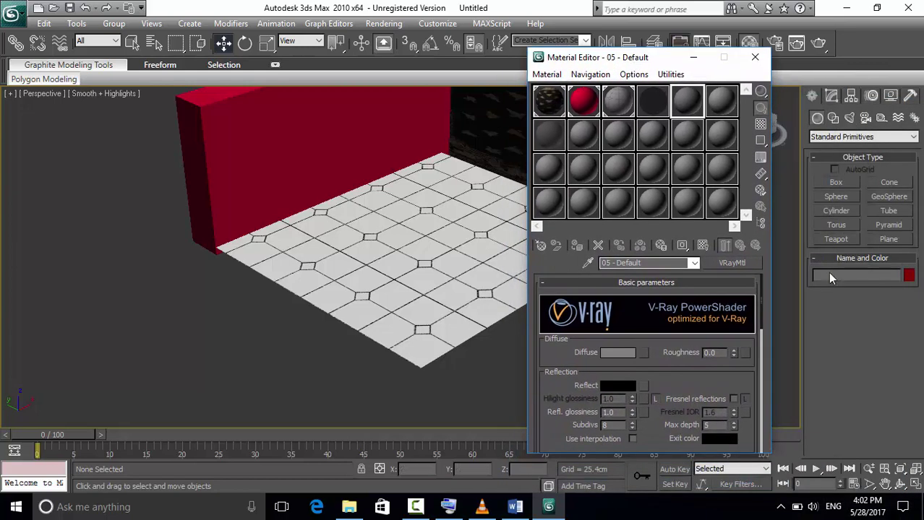
Step: Draw an upright box in front of the red wall, about 377 cm wide and 54 cm long at its base
click(886, 482)
drag(435, 179, 397, 271)
drag(663, 64, 761, 168)
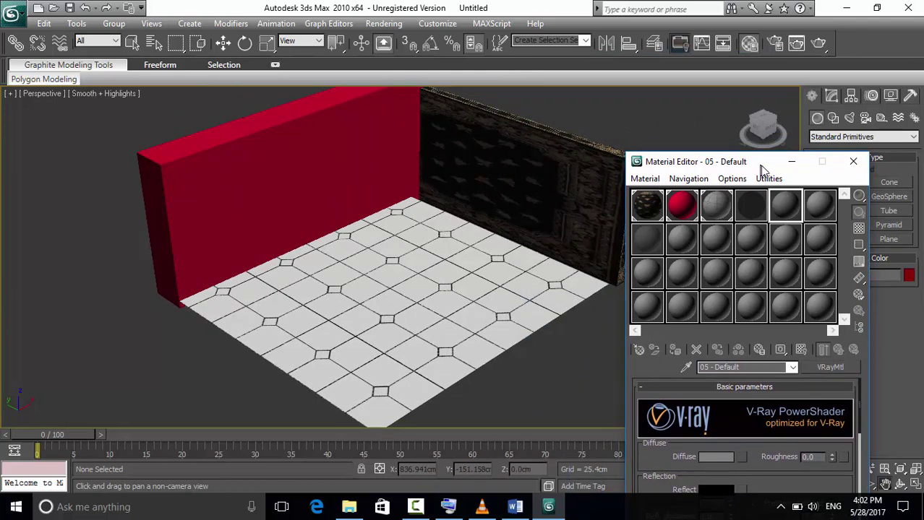
drag(761, 169, 684, 134)
drag(119, 366, 326, 242)
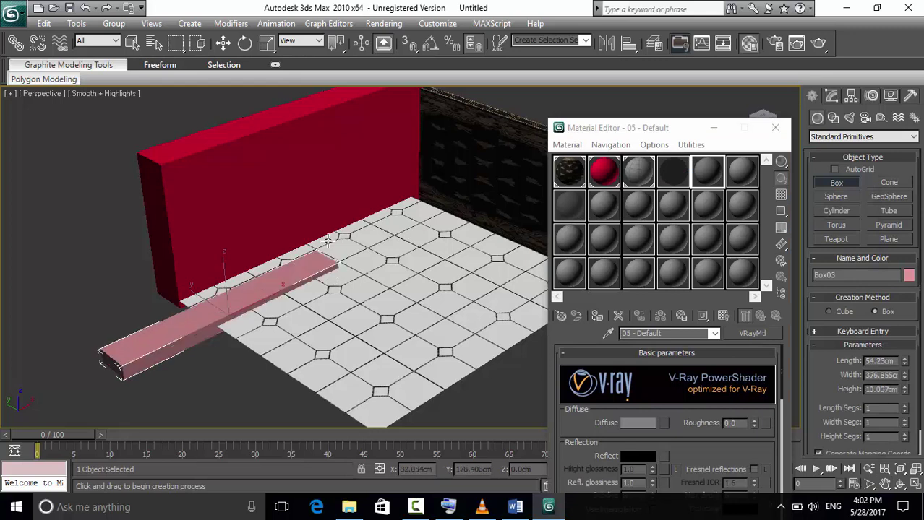
click(318, 152)
Step: Move the new box against the inner face of the red wall as a wall panel, just above the floor
key(w)
drag(268, 295, 374, 231)
drag(309, 240, 309, 180)
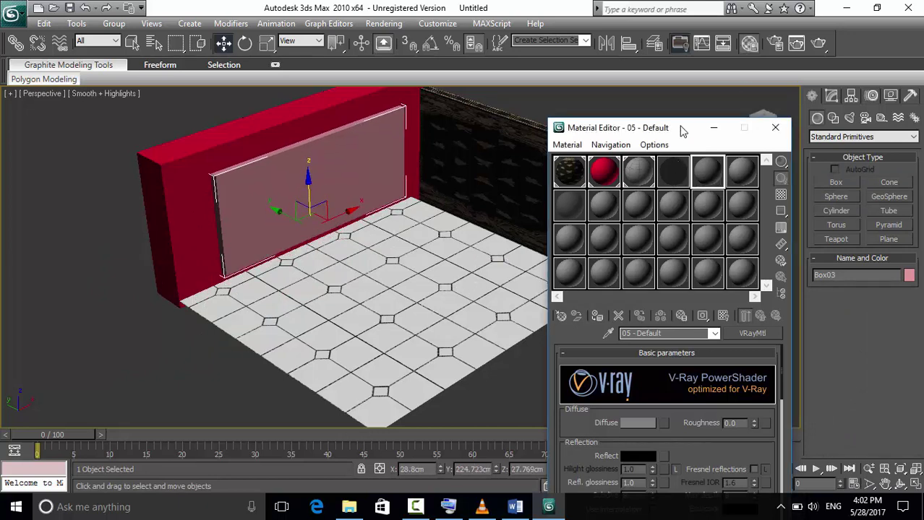
drag(682, 131, 706, 63)
Step: Add a Flat Mirror map to the diffuse channel of the 07 - Default VRayMtl and assign the material to the wall panel
click(592, 137)
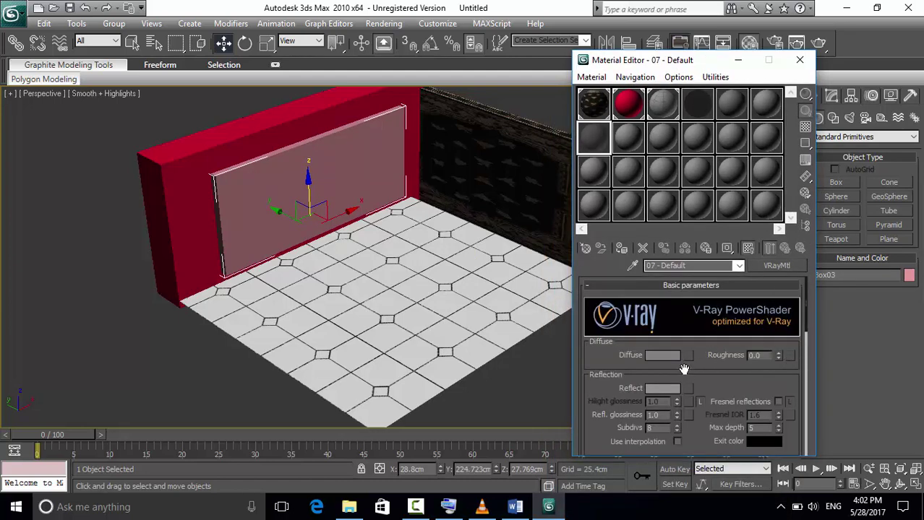
drag(804, 302, 801, 413)
click(683, 398)
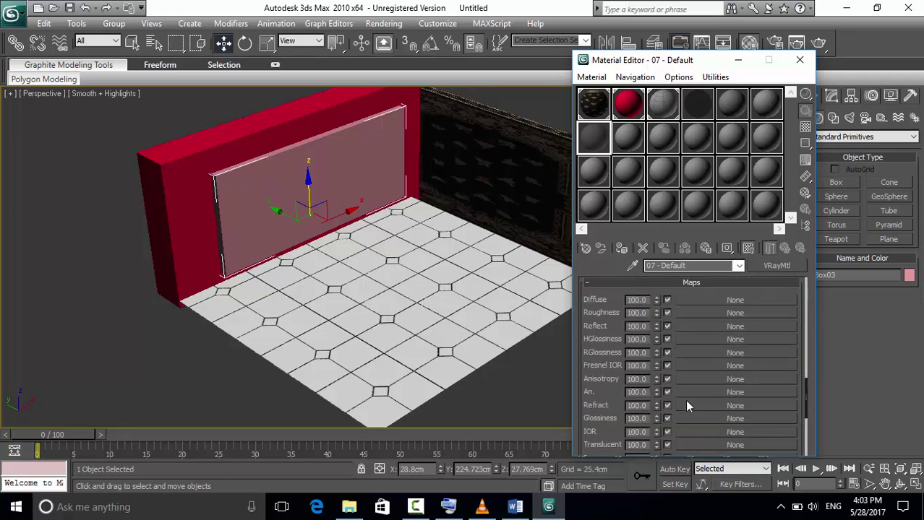
click(721, 301)
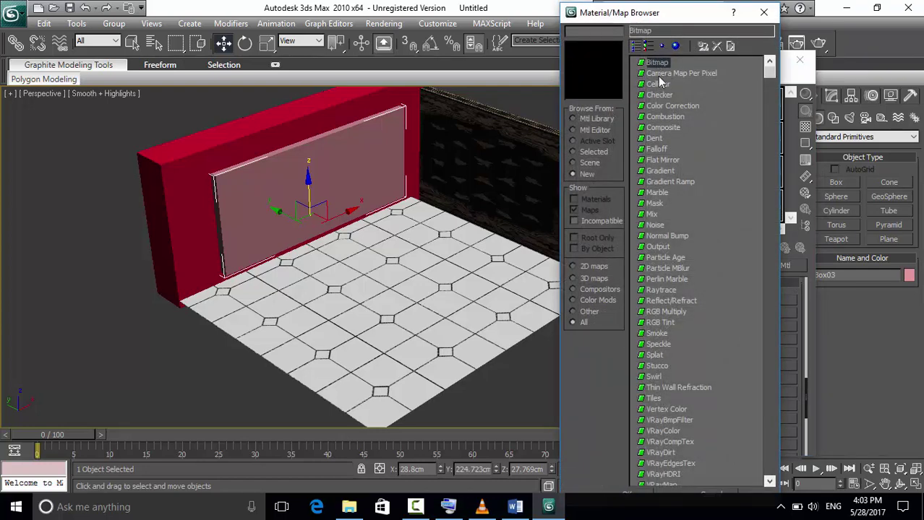
click(665, 160)
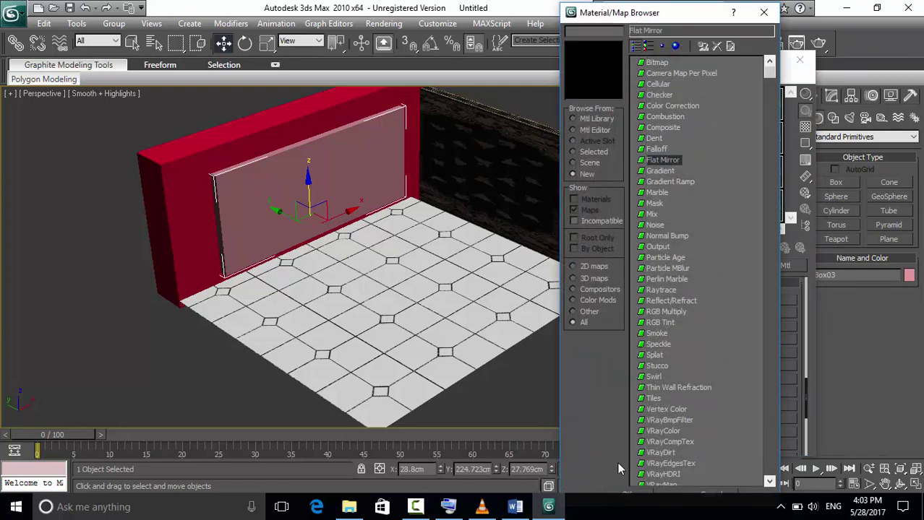
click(634, 498)
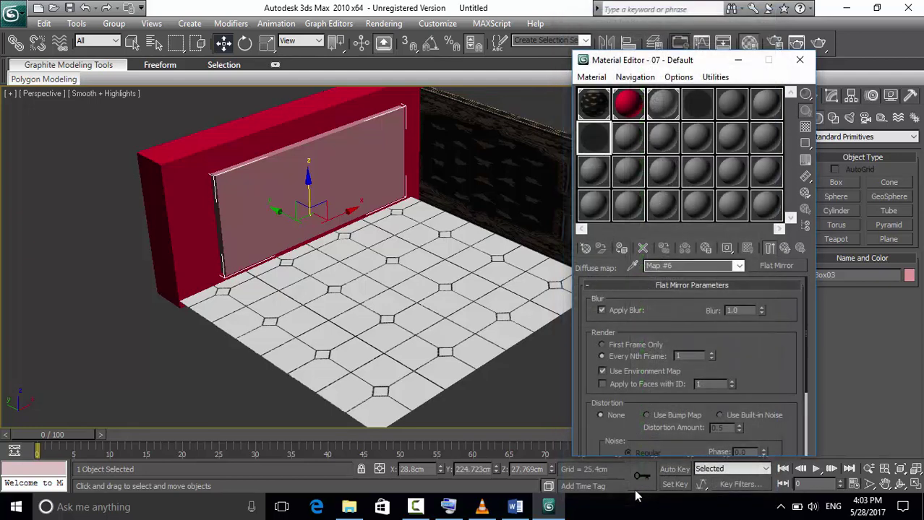
drag(599, 143, 308, 185)
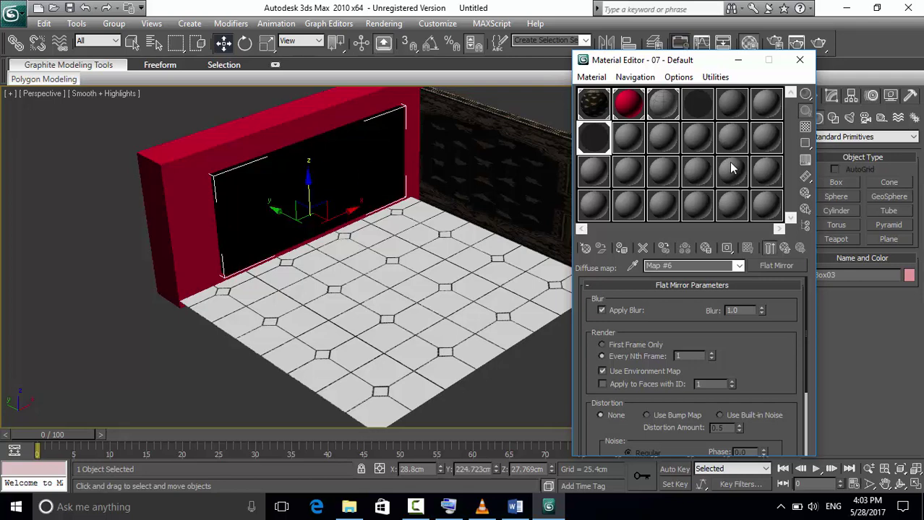
Step: Render the scene to check the mirror panel, and close the V-Ray frame buffer and messages
drag(702, 62, 739, 75)
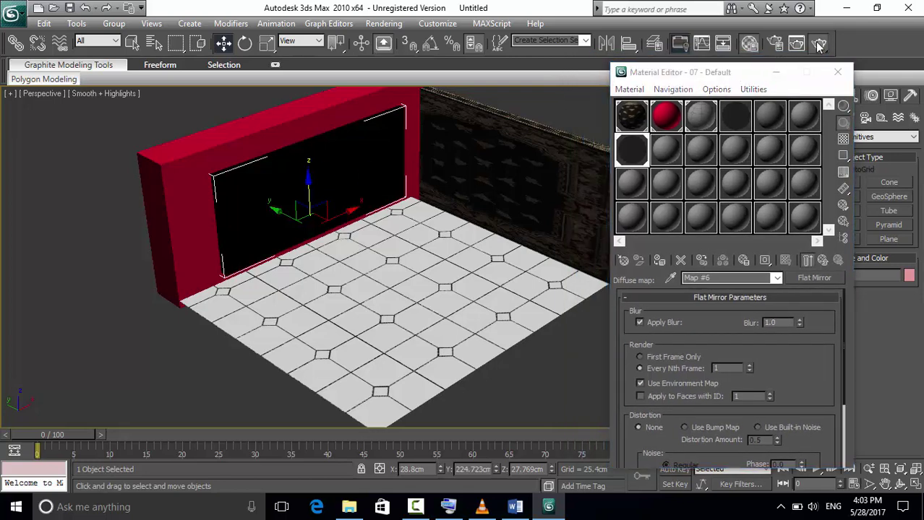
click(818, 45)
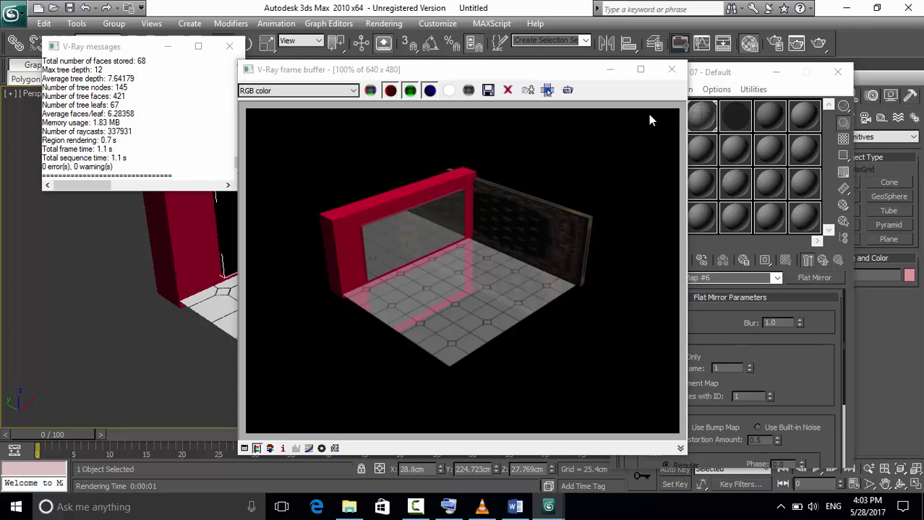
click(672, 70)
click(229, 45)
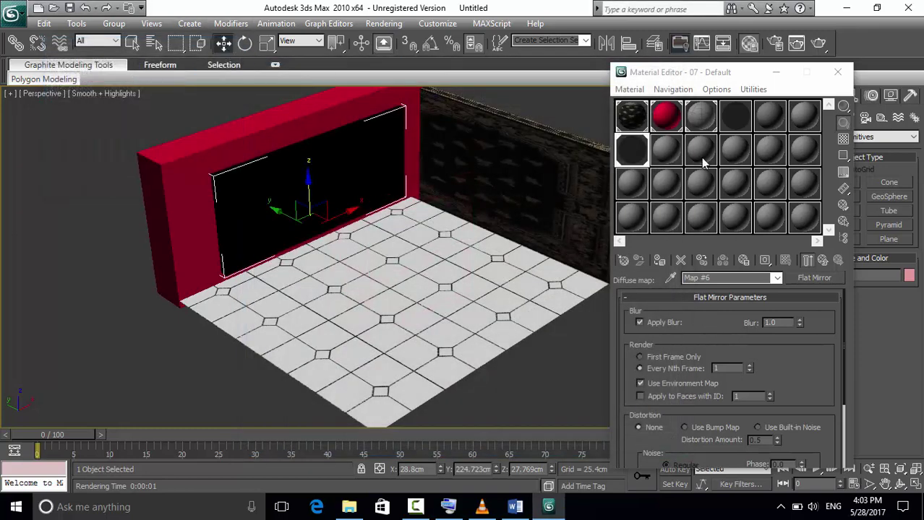
Step: Render the whole room from farther away to check the mirror panel, and close the V-Ray windows
drag(690, 72, 722, 19)
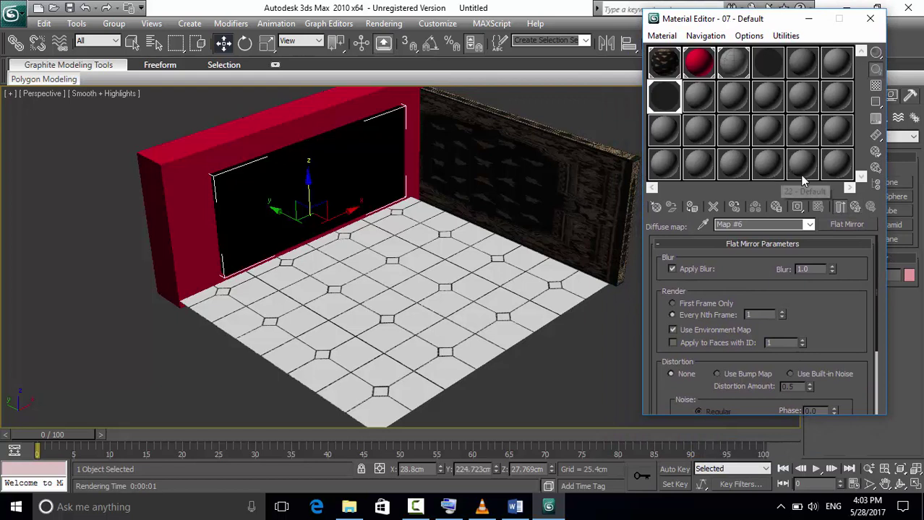
mouse_move(873, 276)
mouse_down()
mouse_move(865, 352)
mouse_move(870, 280)
mouse_up()
scroll(326, 177, up, 3)
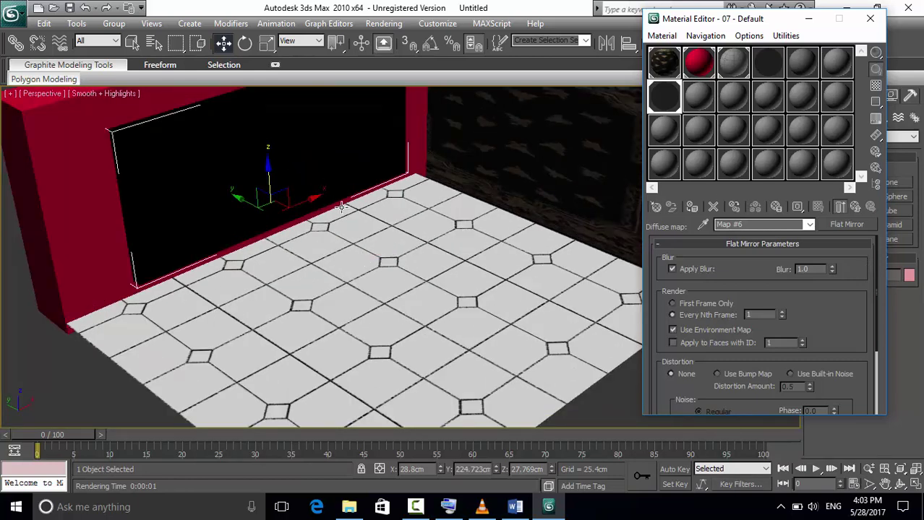
scroll(342, 206, down, 5)
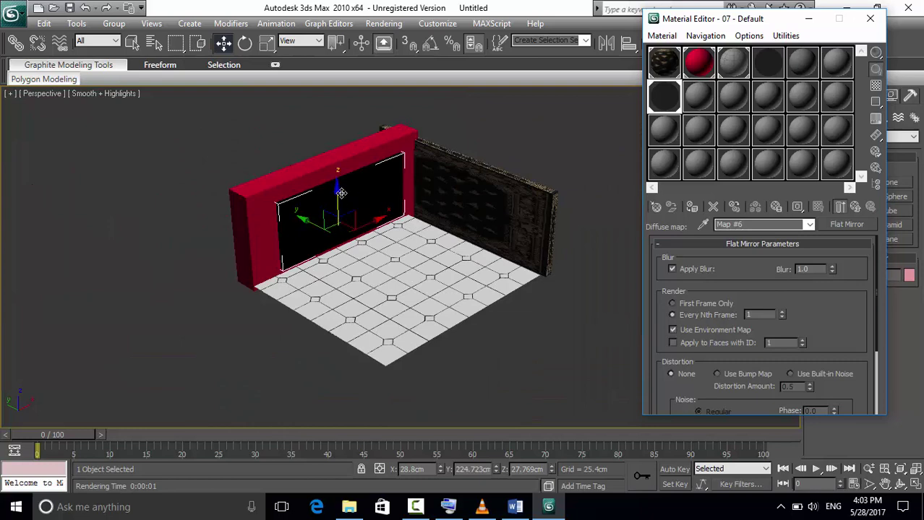
drag(795, 19, 783, 63)
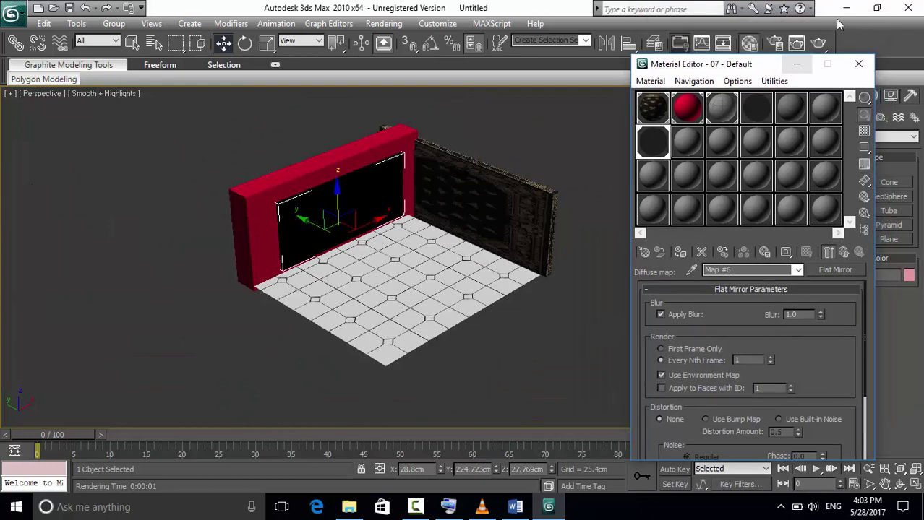
click(820, 44)
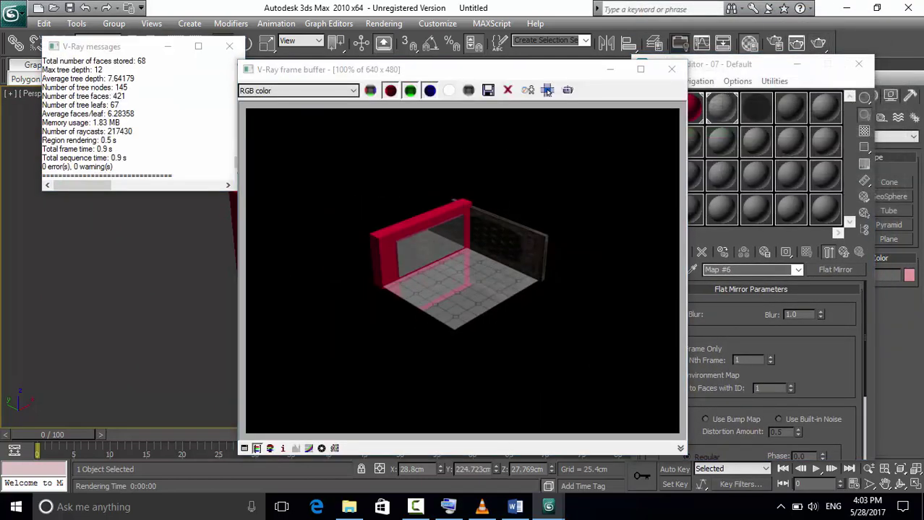
click(671, 70)
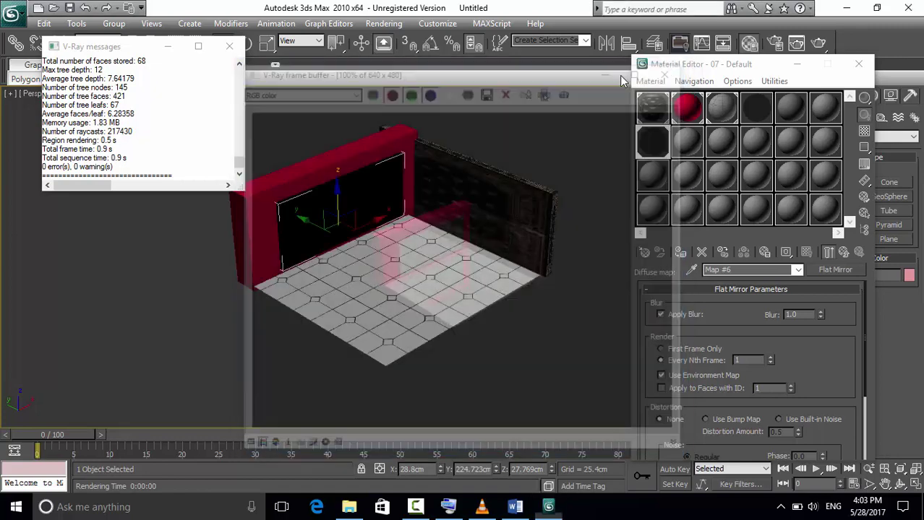
click(229, 45)
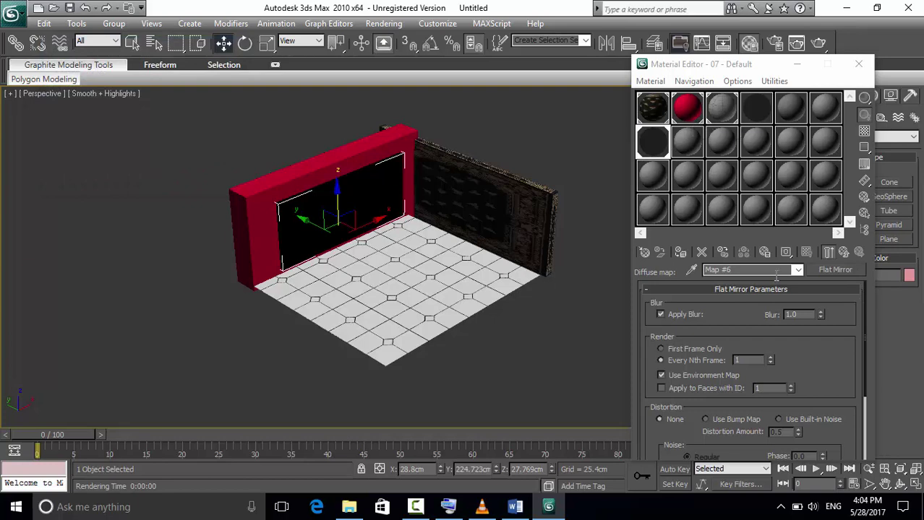
Step: Set the panel material's reflection colour to a light grey with value 205
click(835, 253)
scroll(867, 369, up, 10)
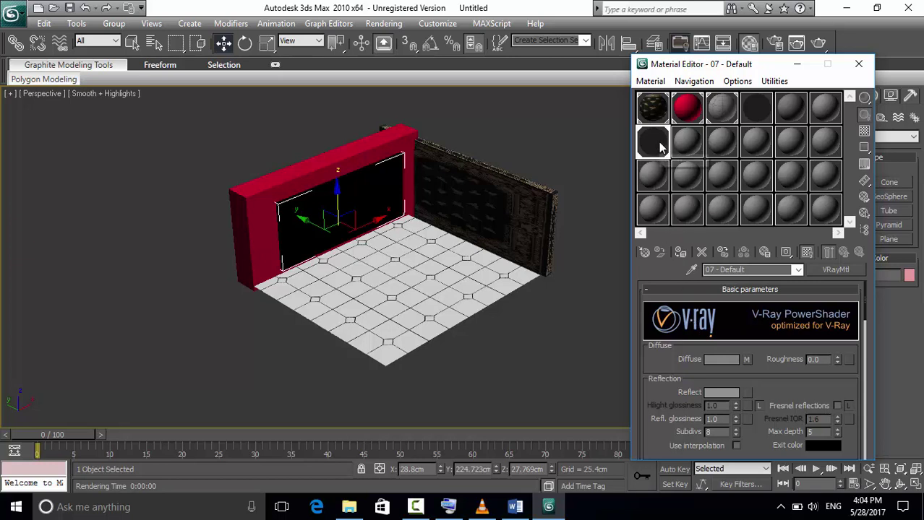
click(748, 394)
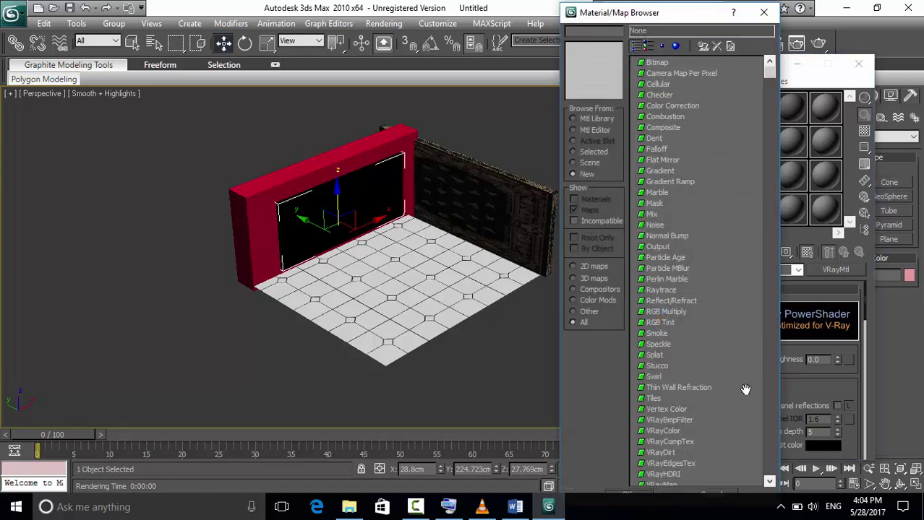
click(763, 9)
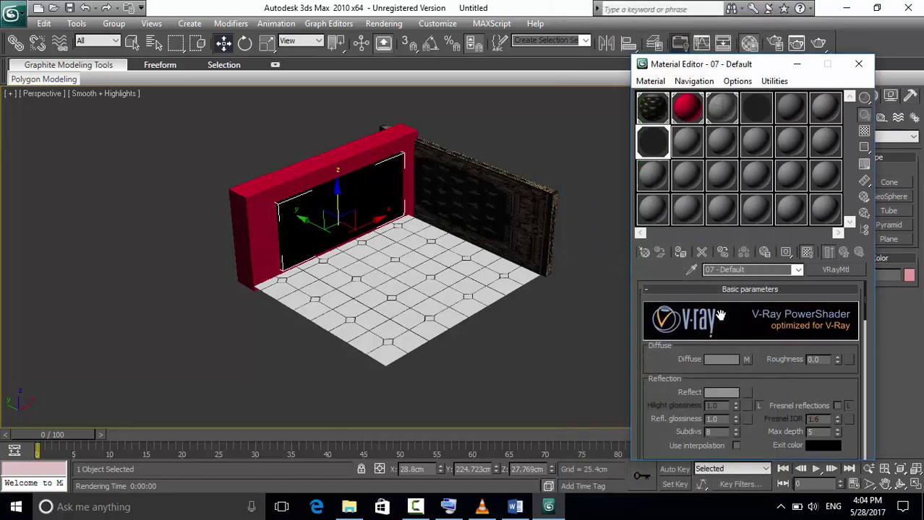
click(709, 394)
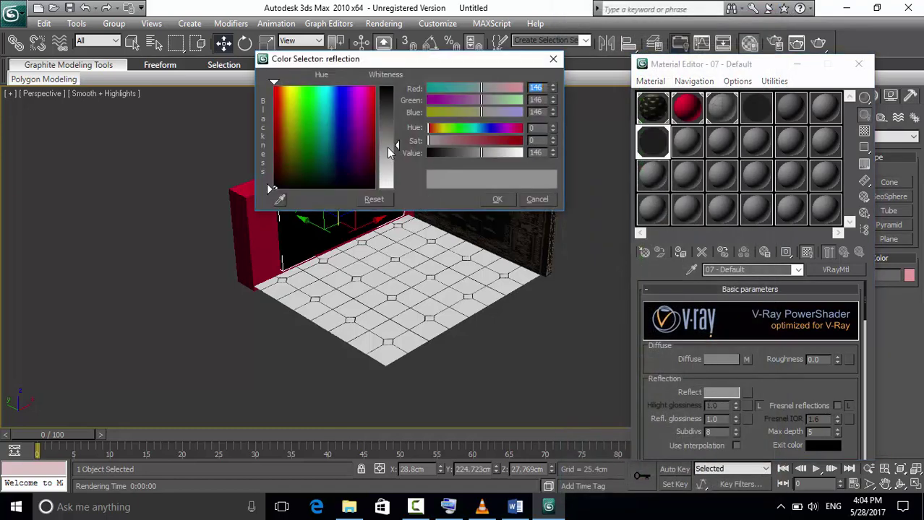
drag(397, 146, 389, 170)
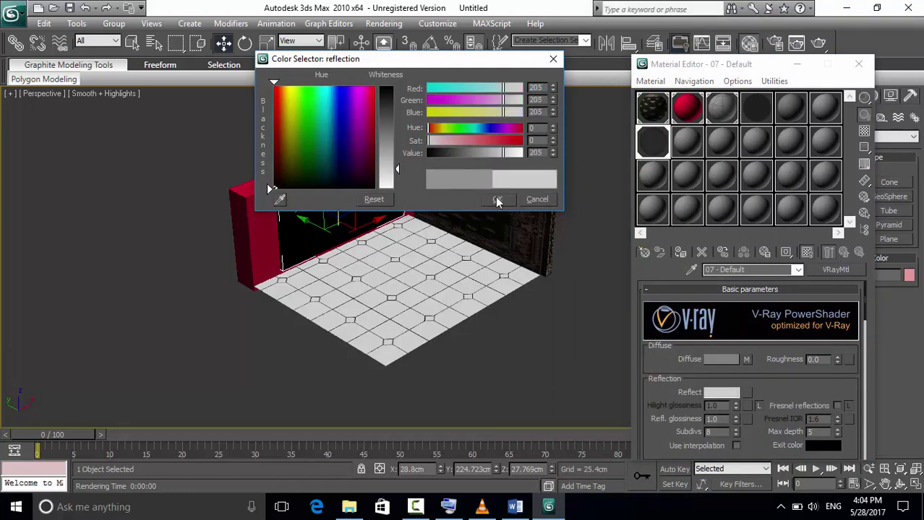
click(497, 200)
Step: Render the panel with the light grey reflection, and close the V-Ray messages and frame buffer
click(818, 44)
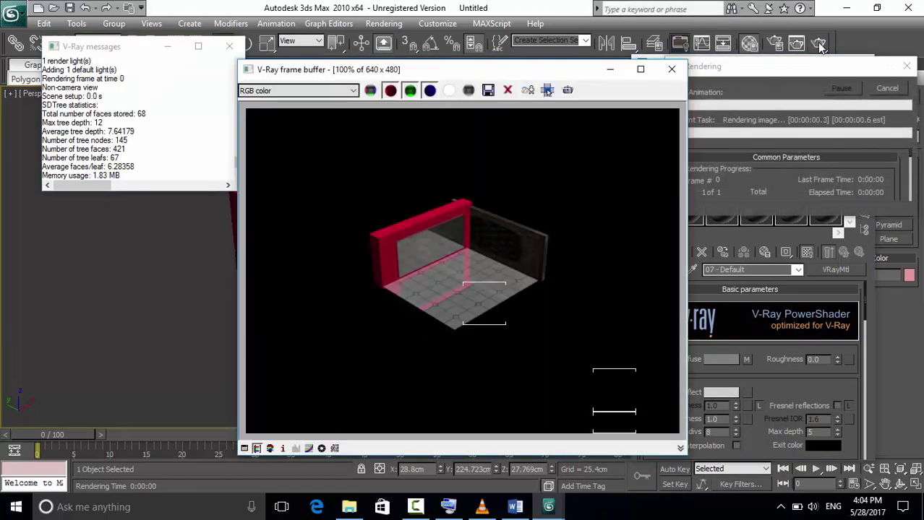
click(229, 46)
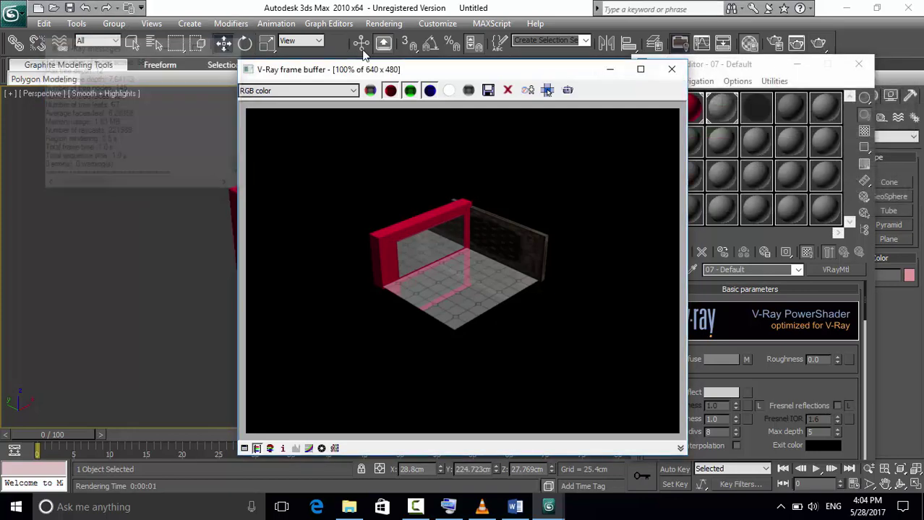
click(671, 68)
Step: Set the panel material's reflection colour to black
click(715, 394)
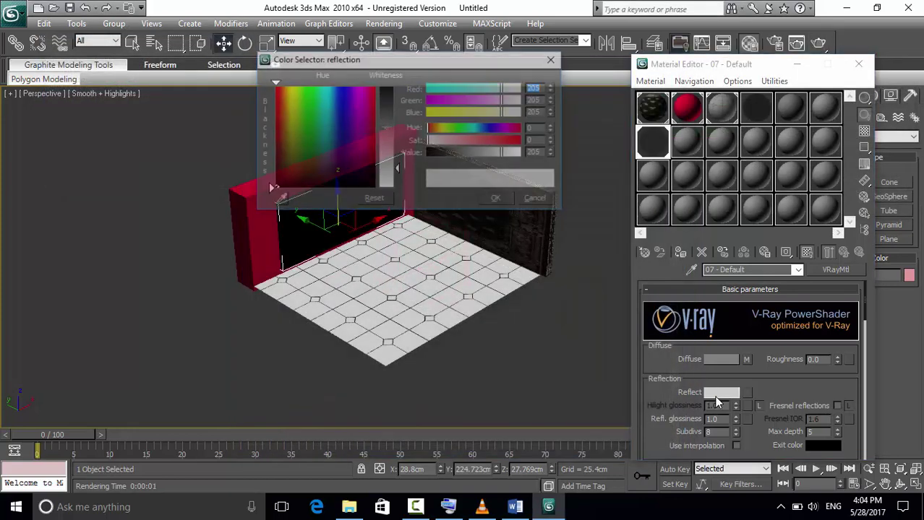
drag(388, 115, 387, 87)
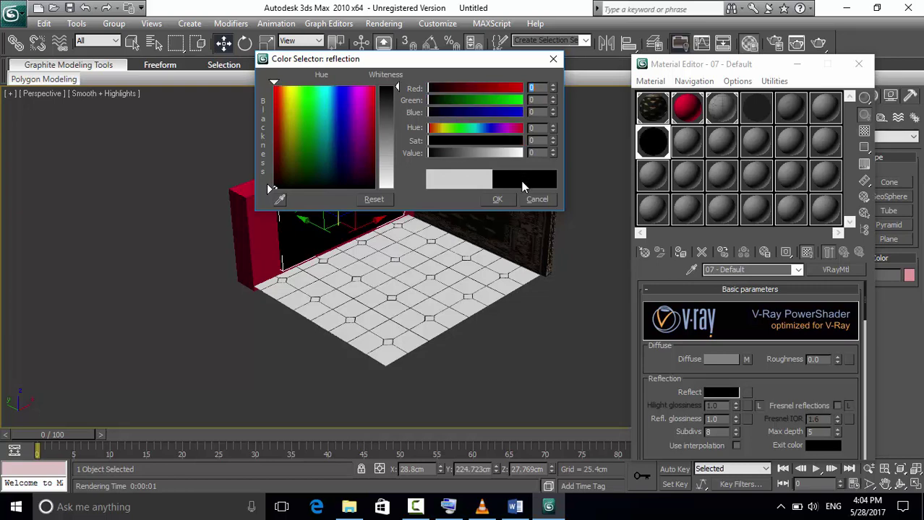
click(499, 200)
Step: Render the scene to check the panel with black reflection, and close the V-Ray messages and frame buffer
click(819, 43)
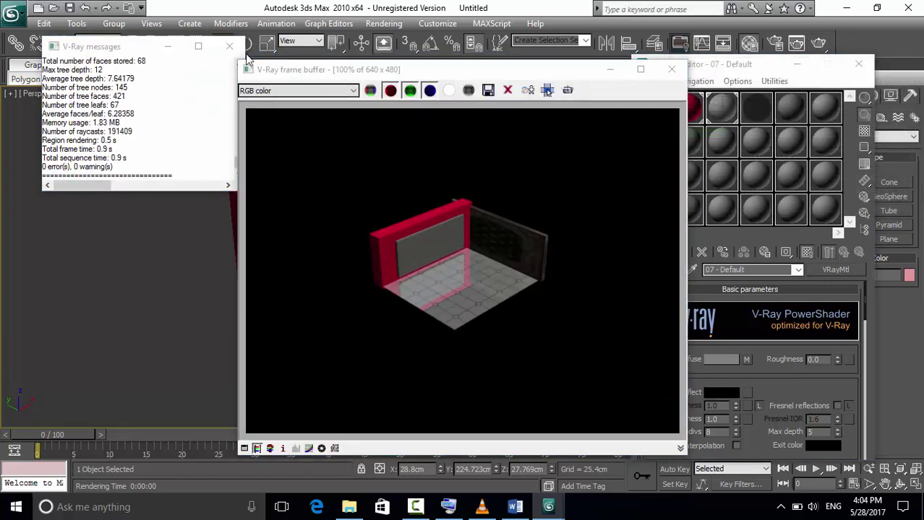
click(229, 46)
click(672, 69)
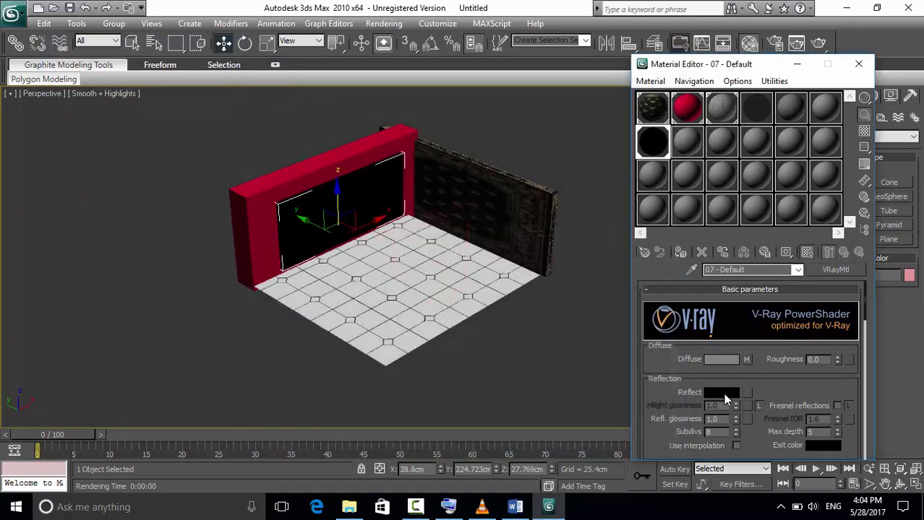
Step: Set the panel material's reflection colour to a medium grey with value 136
click(725, 394)
drag(385, 95, 386, 141)
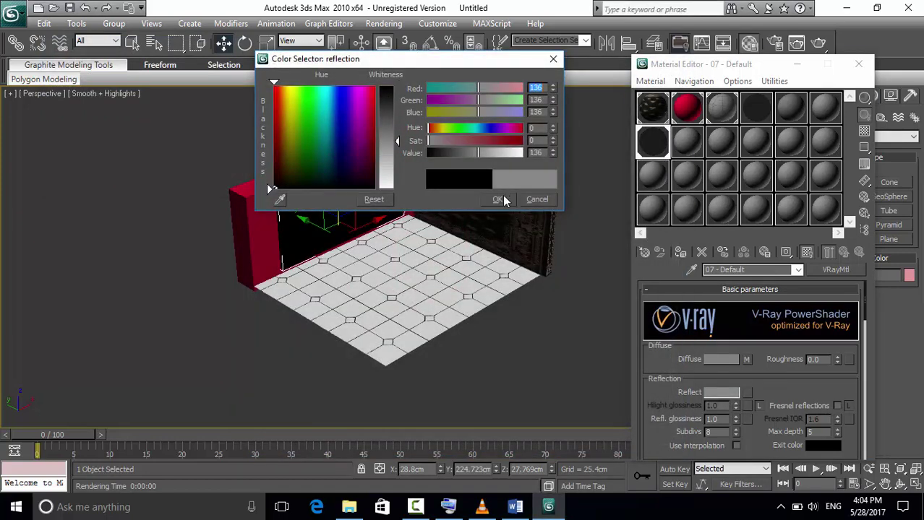
click(498, 199)
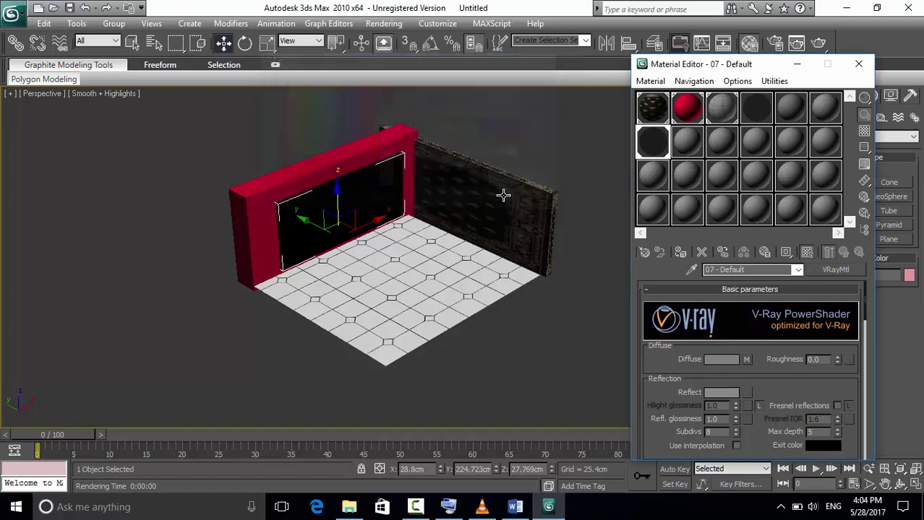
Step: Render the scene to check the panel with medium grey reflection, and close the V-Ray messages and frame buffer
click(818, 43)
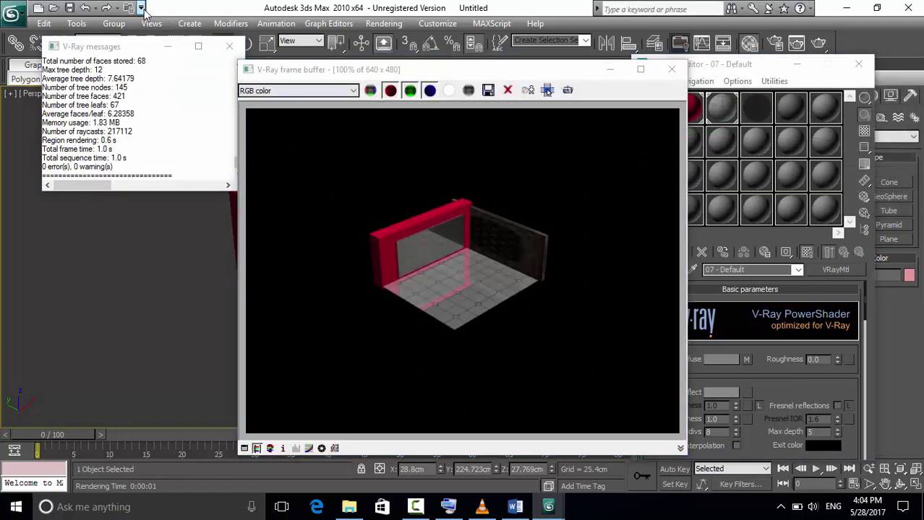
click(229, 46)
drag(493, 70, 250, 23)
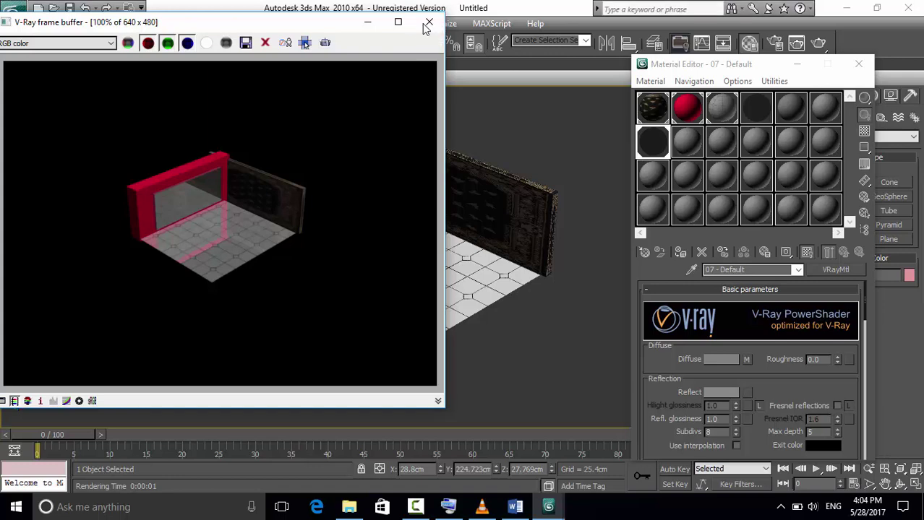
click(429, 25)
Step: Examine the panel material's remaining parameters down to its map slots, and close the Material Editor
drag(768, 73, 598, 20)
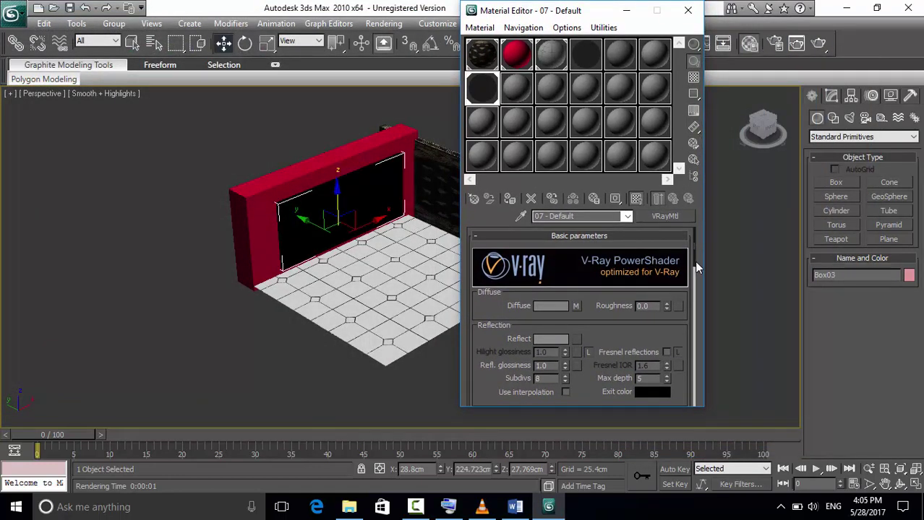
drag(692, 256, 659, 382)
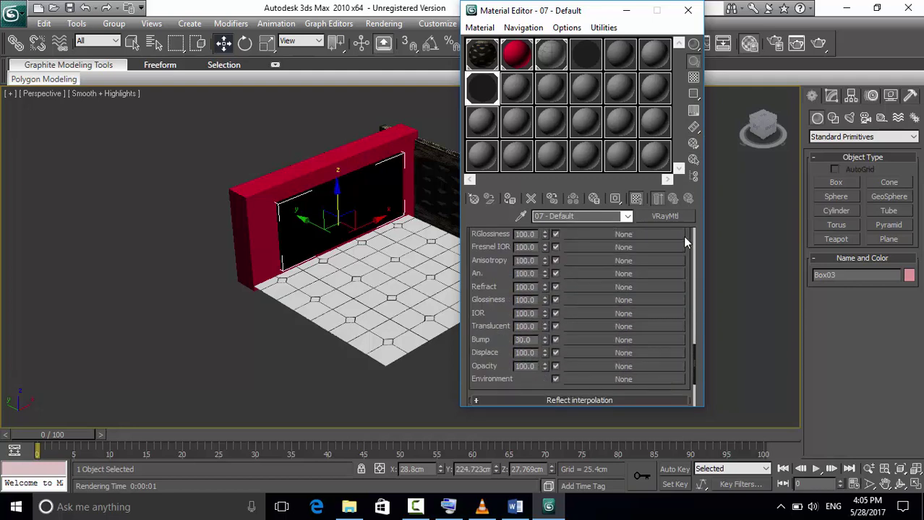
click(687, 10)
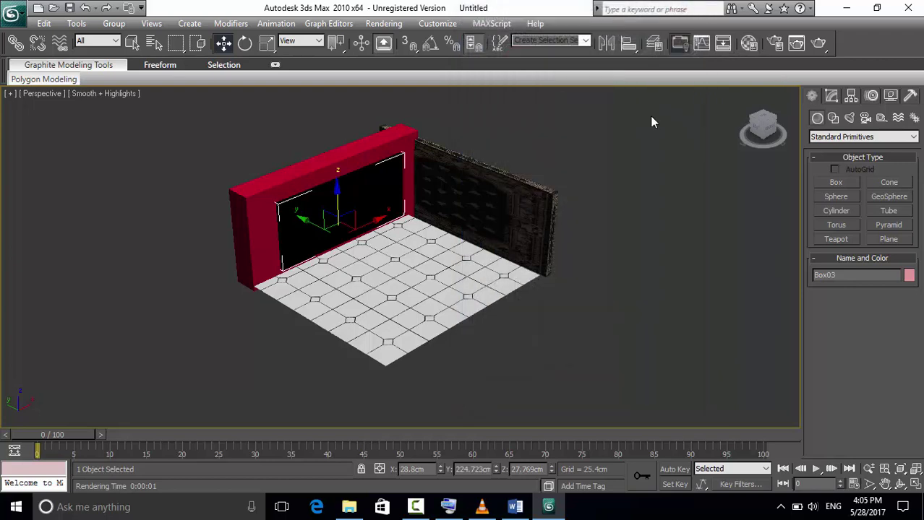
Step: Create a VRayLight plane of about 134 cm half-length and 124 cm half-width, and move it above the room at a height of about 380 cm
click(839, 117)
click(852, 119)
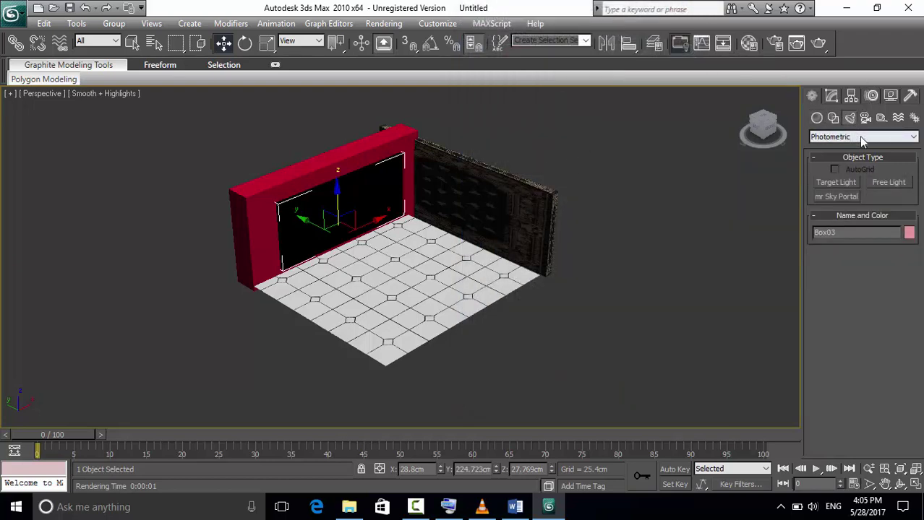
click(863, 138)
click(849, 162)
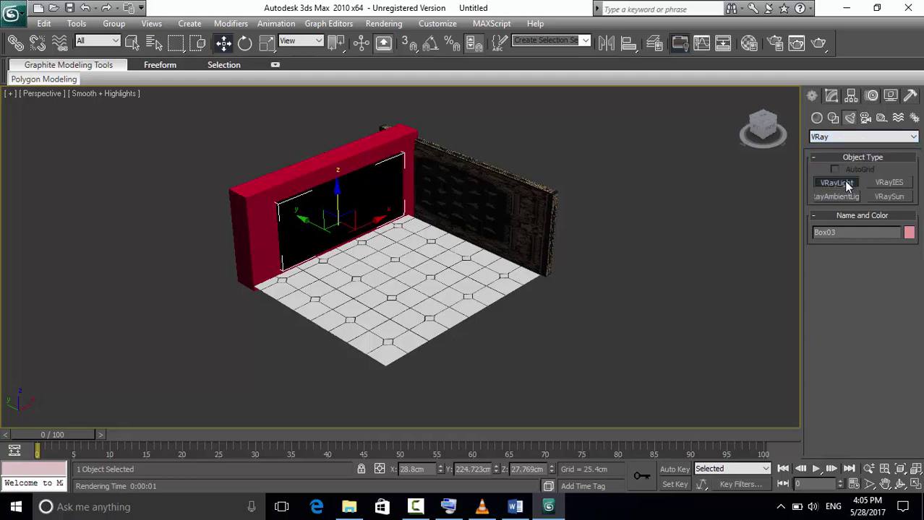
click(839, 182)
drag(677, 290, 511, 292)
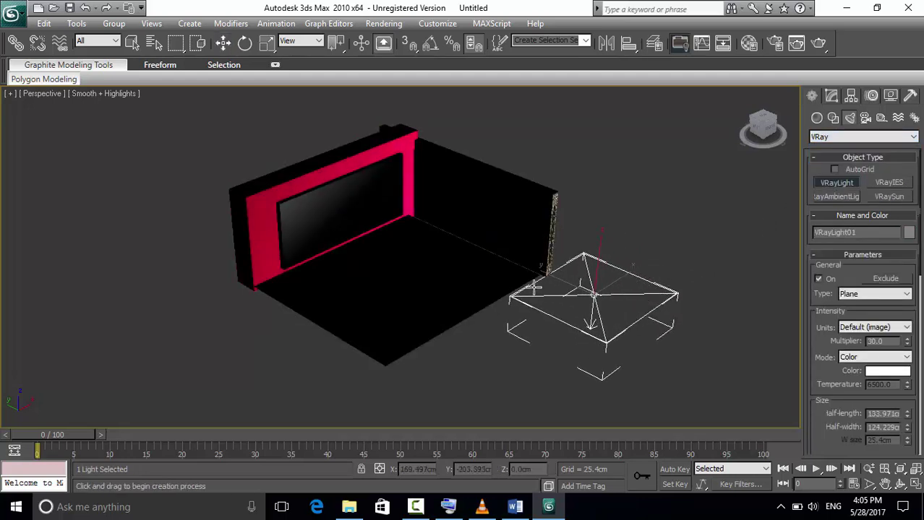
right_click(641, 269)
drag(601, 258, 397, 148)
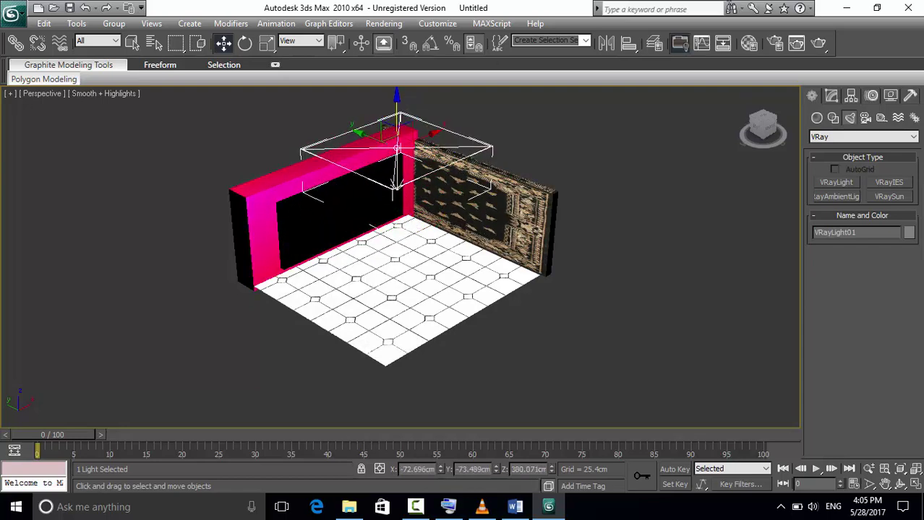
Step: Render the room lit by the plane light, inspect the image, and close the frame buffer
click(819, 43)
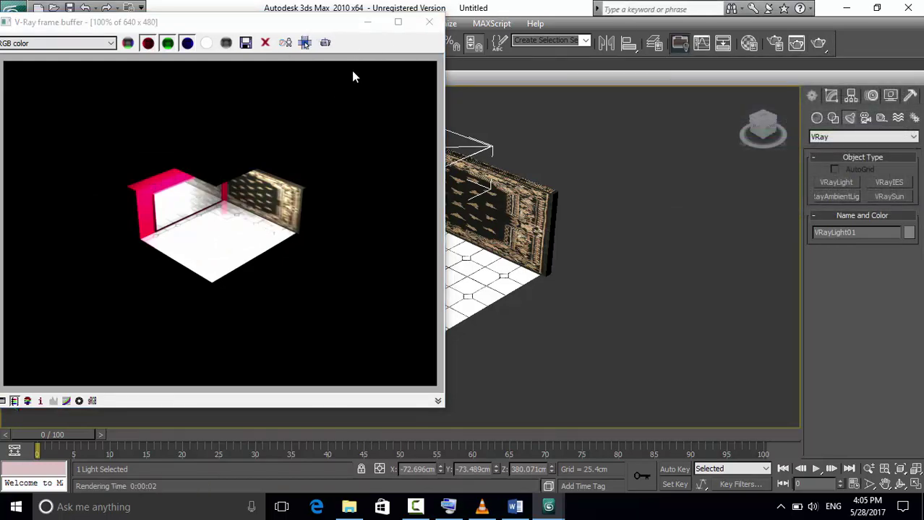
drag(376, 26, 832, 31)
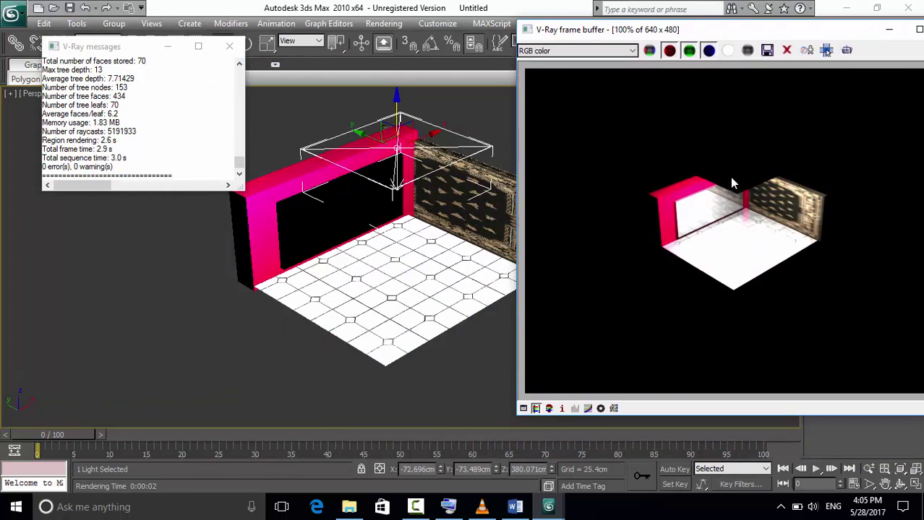
drag(759, 31, 204, 66)
click(396, 62)
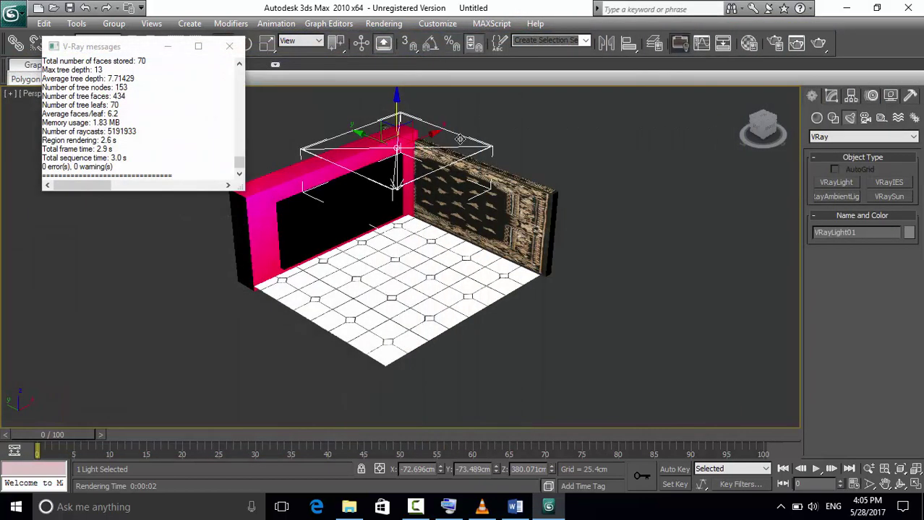
Step: Enlarge the plane light to a half-length of about 276 cm and half-width of about 328 cm, and render the scene
click(827, 96)
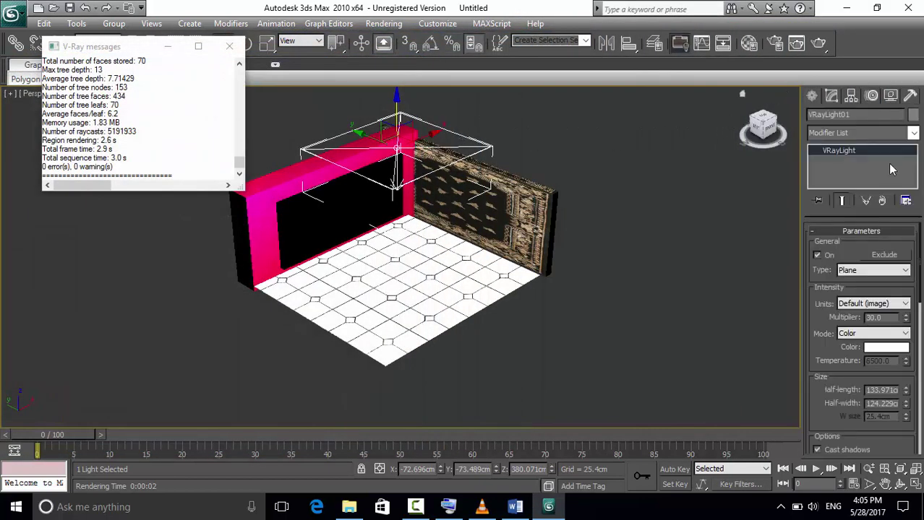
drag(909, 391, 907, 404)
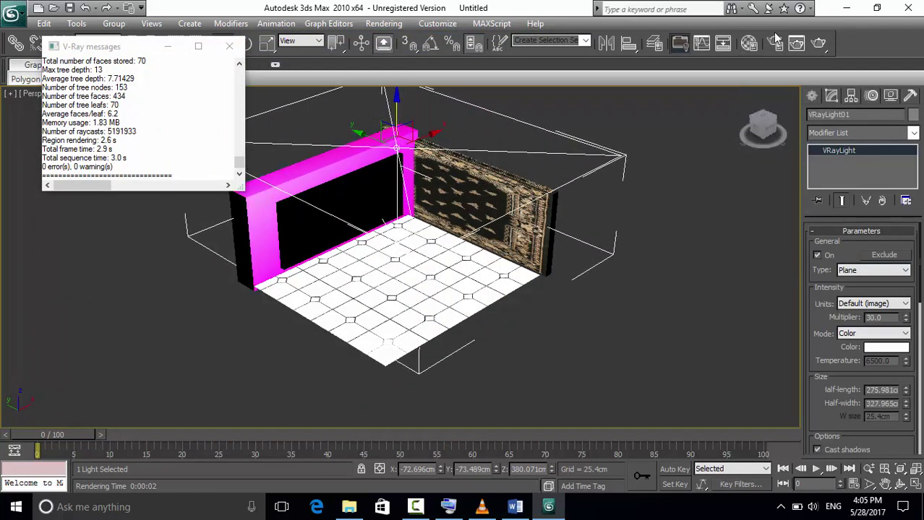
click(819, 43)
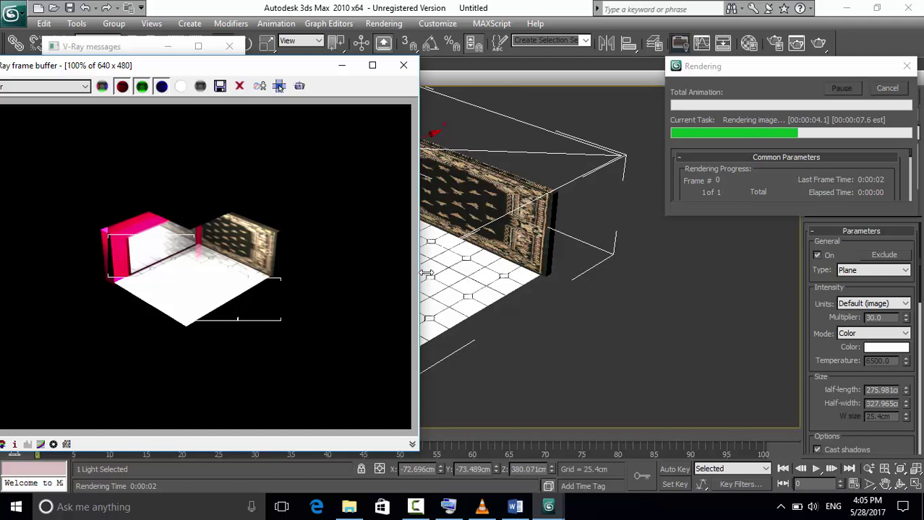
mouse_move(417, 512)
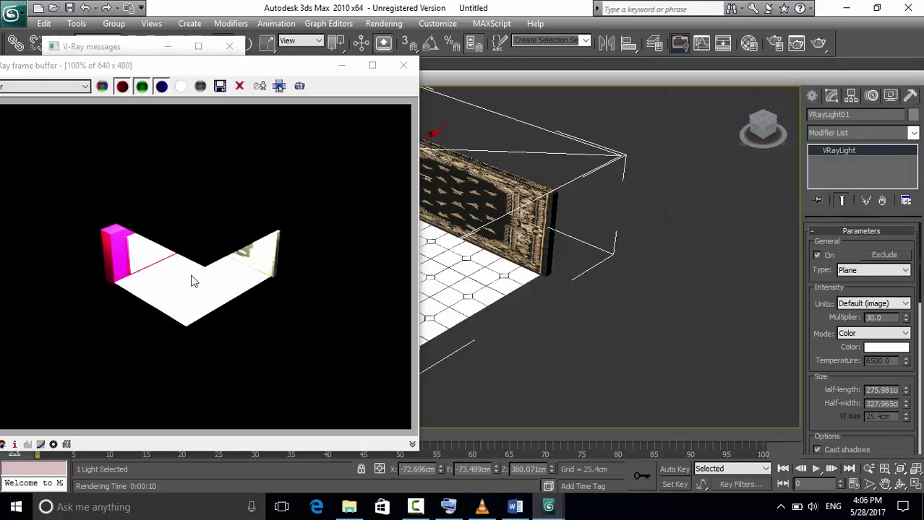
click(404, 65)
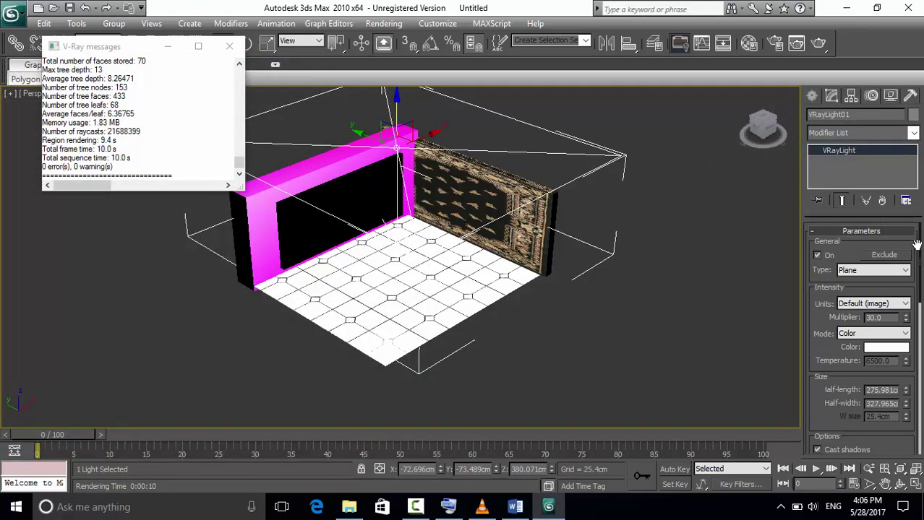
Step: Reselect the plane light and make it invisible in its options
click(562, 151)
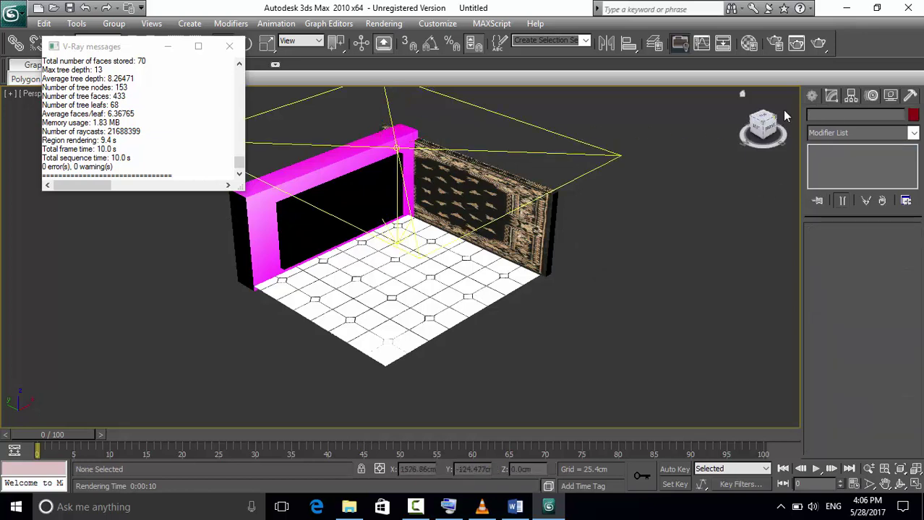
click(588, 169)
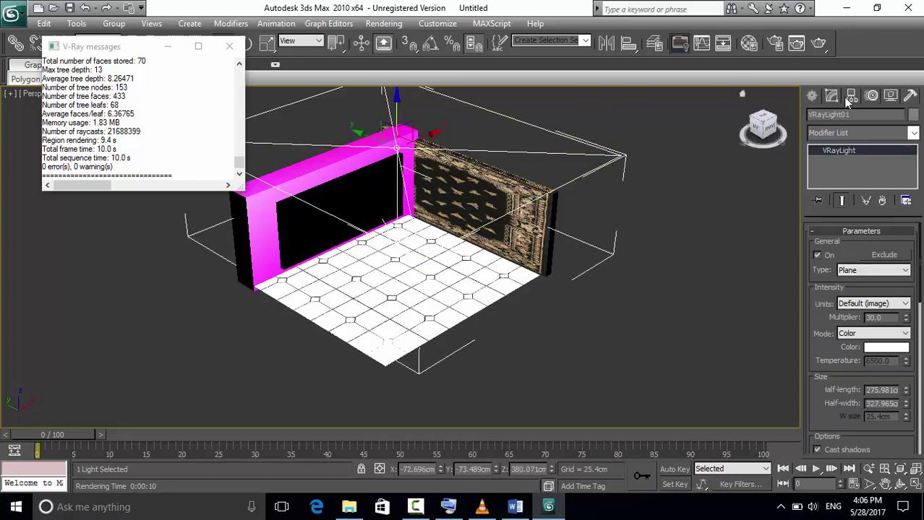
scroll(920, 258, down, 5)
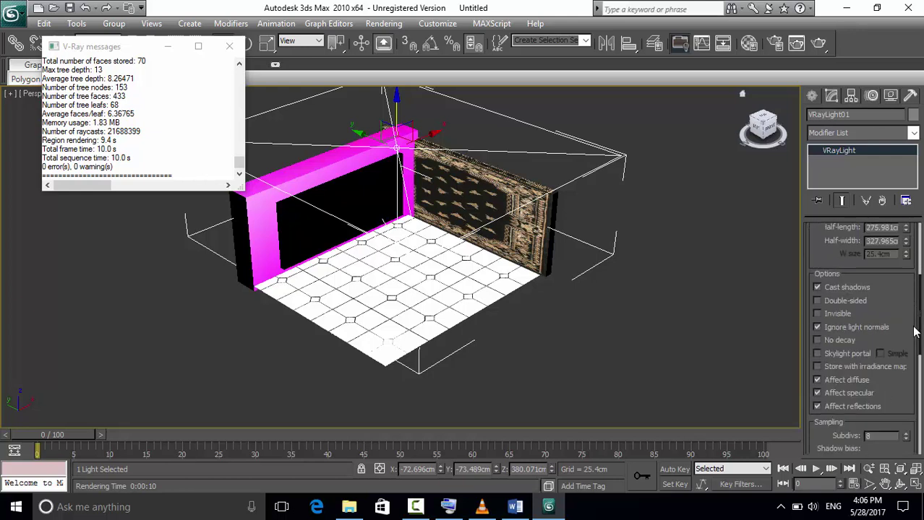
scroll(906, 434, down, 1)
scroll(915, 405, up, 5)
scroll(915, 385, up, 3)
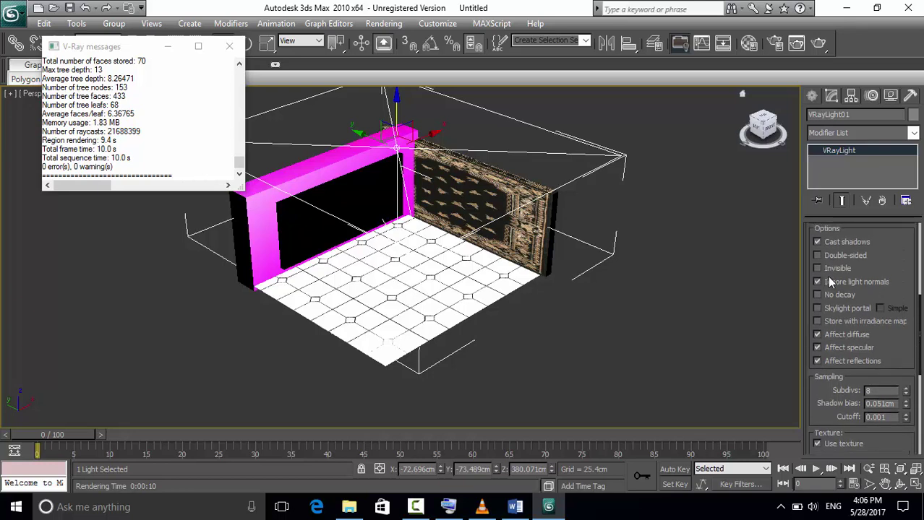
Step: Render the scene with the invisible plane light, and close the frame buffer and V-Ray messages
click(819, 44)
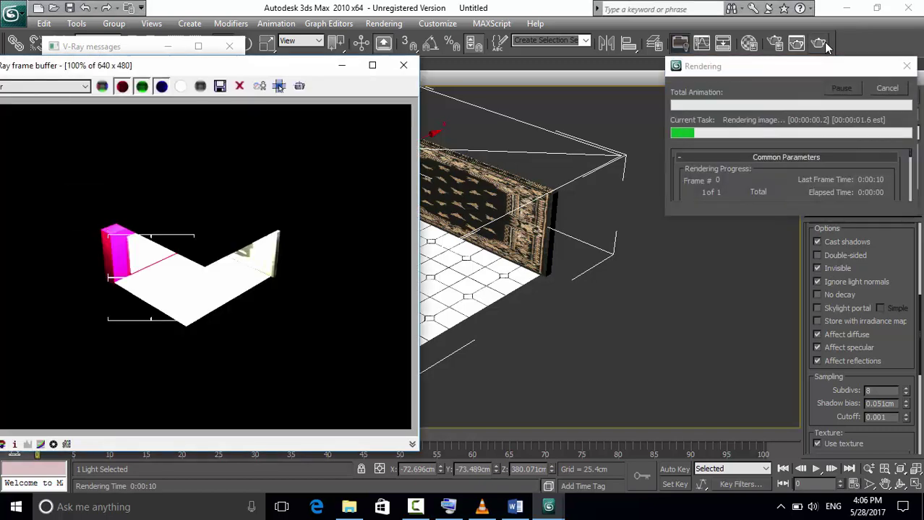
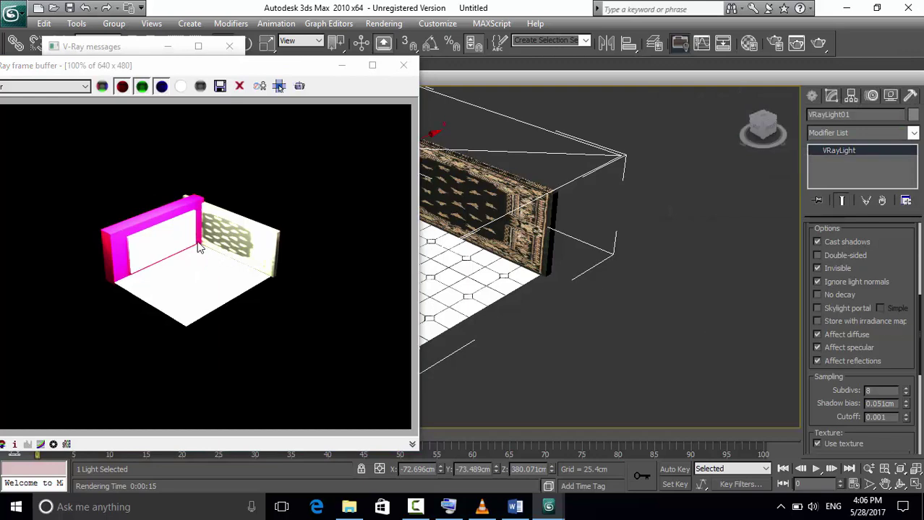
click(403, 65)
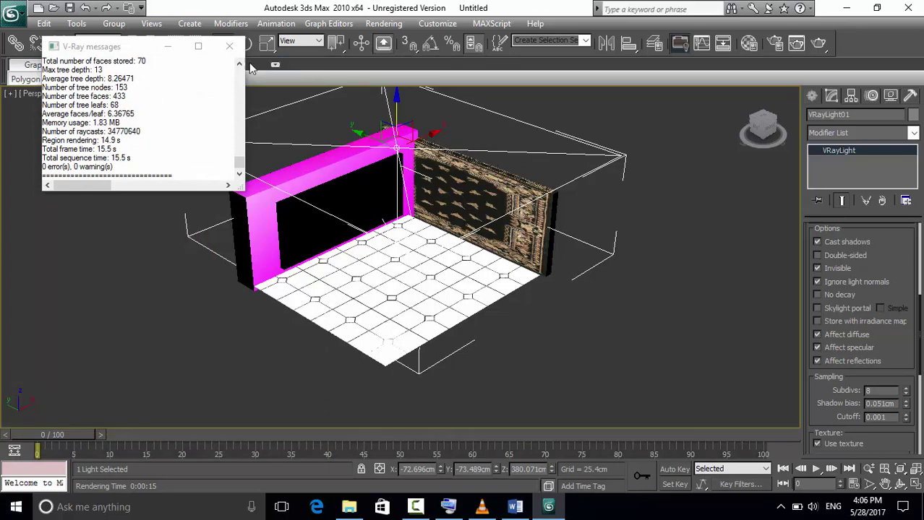
click(229, 46)
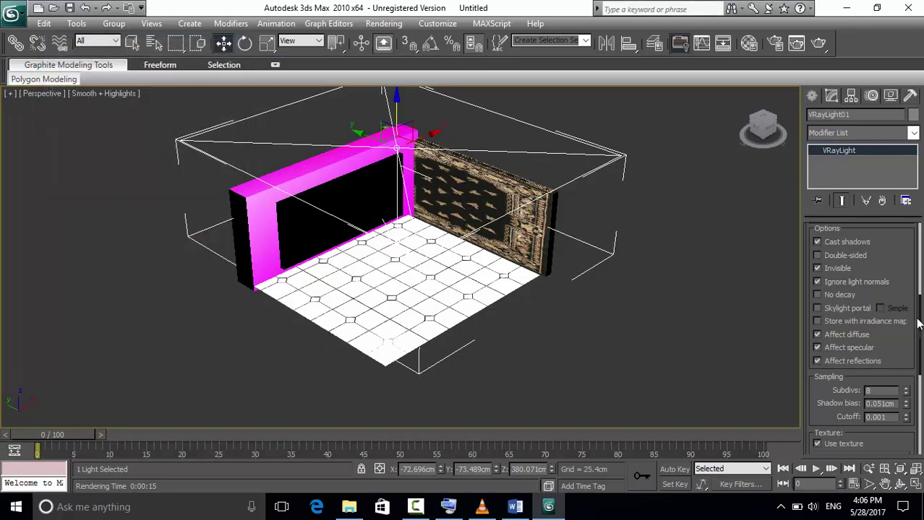
Step: Delete the plane light above the room
drag(918, 323, 916, 206)
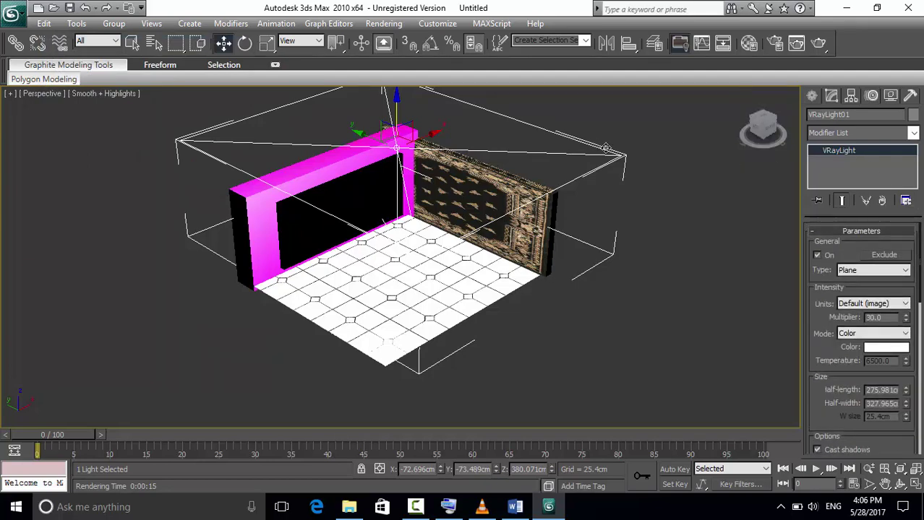
key(Delete)
Step: Create a targeted VRayPhysicalCamera just outside the room's open side, with its target on the tiled floor
click(809, 97)
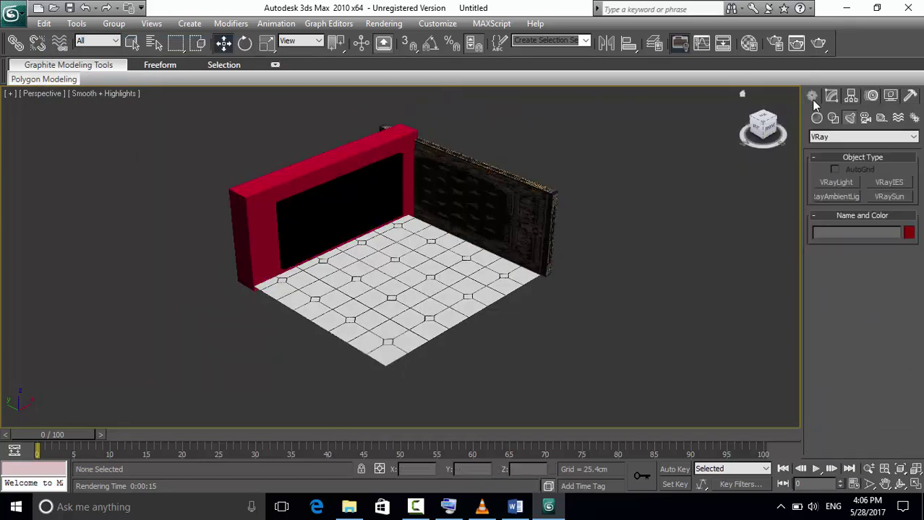
click(865, 118)
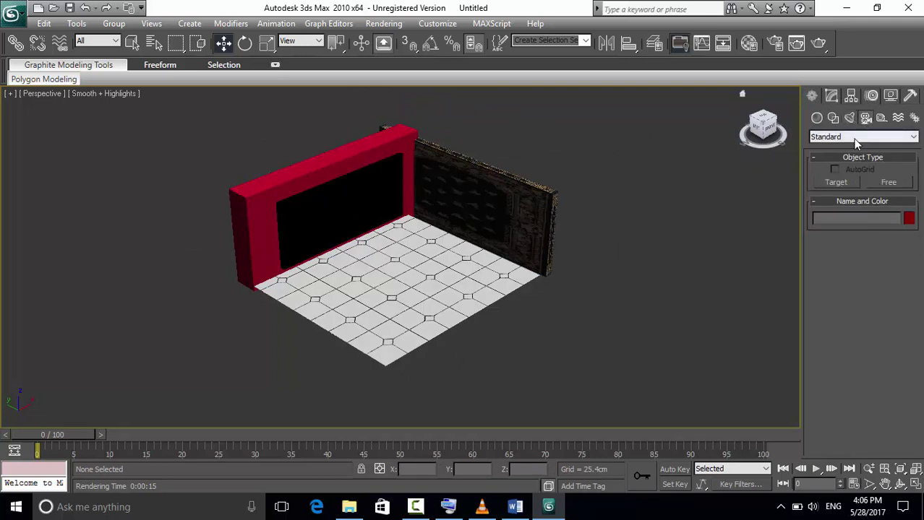
click(857, 138)
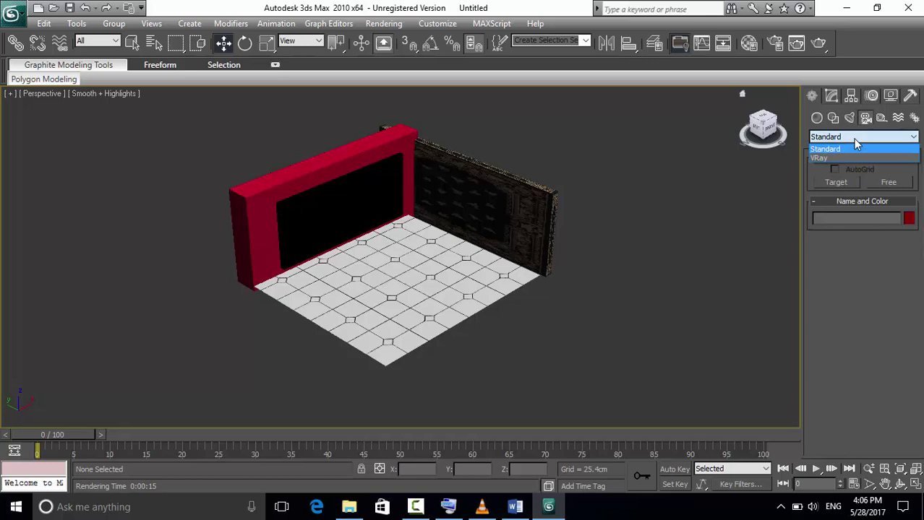
click(841, 158)
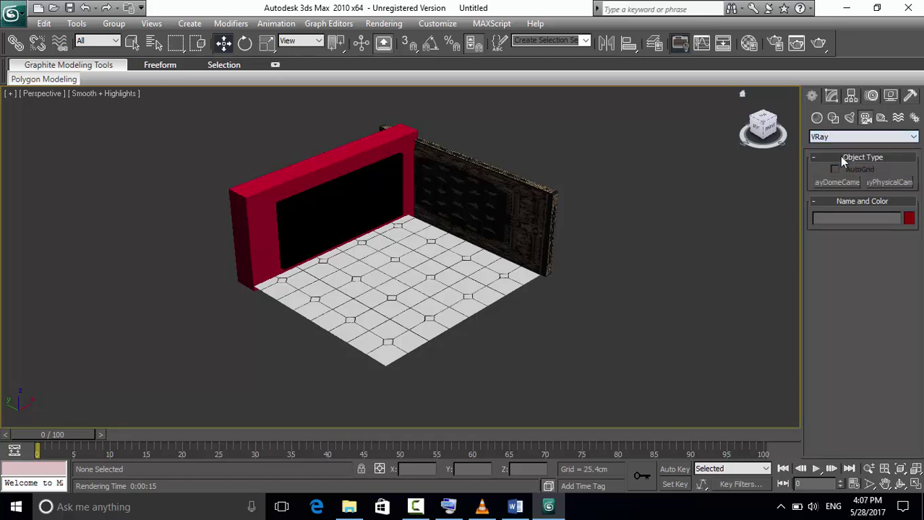
click(885, 183)
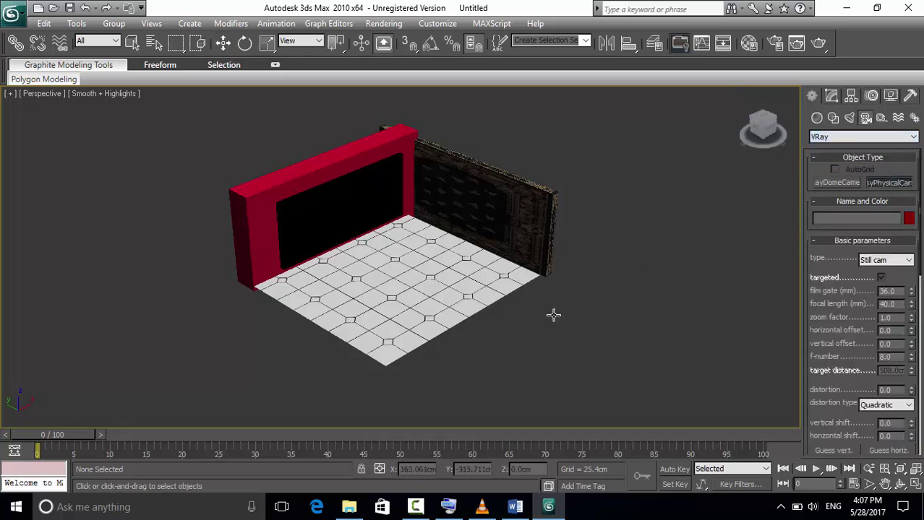
drag(549, 325, 477, 263)
key(w)
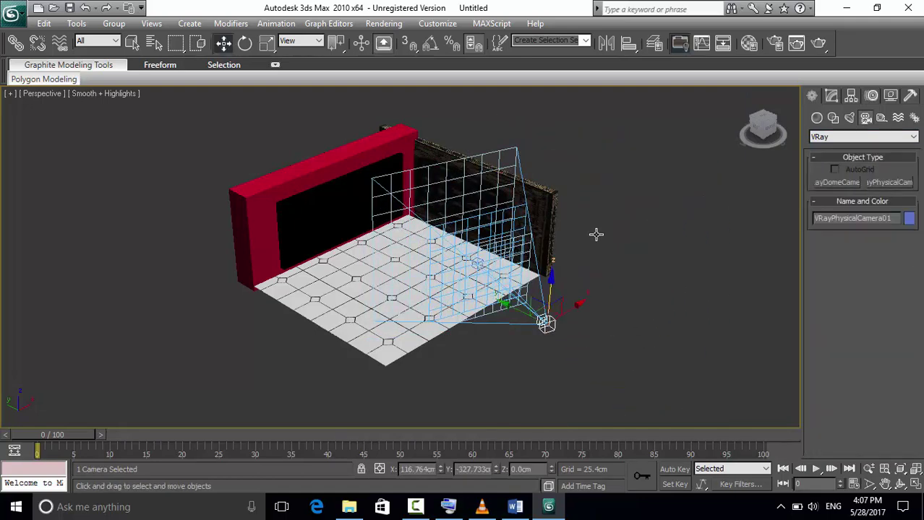
Step: Shift the physical camera slightly along the X axis, to about X 118 cm
drag(579, 305, 547, 303)
click(532, 320)
click(505, 347)
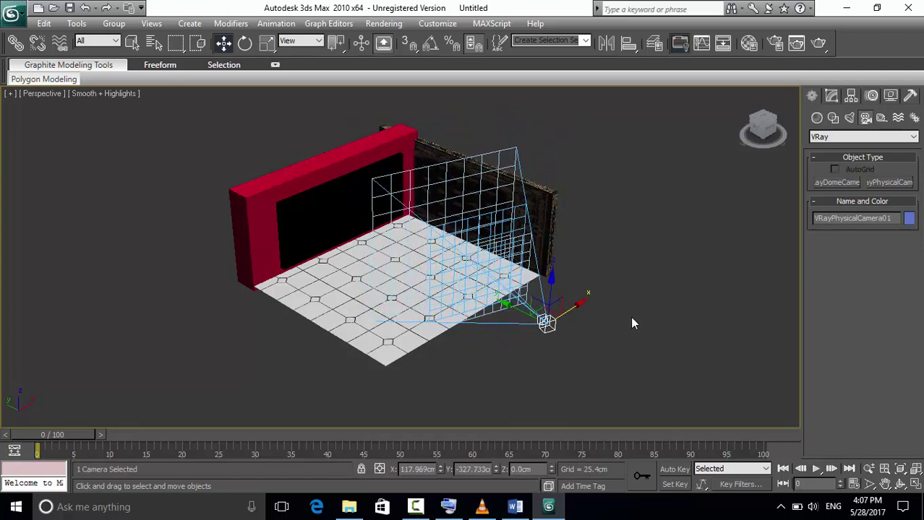
Step: Switch to the four-viewport layout, and show the physical camera's view in the Left viewport with its grid hidden
click(884, 483)
drag(633, 309, 712, 315)
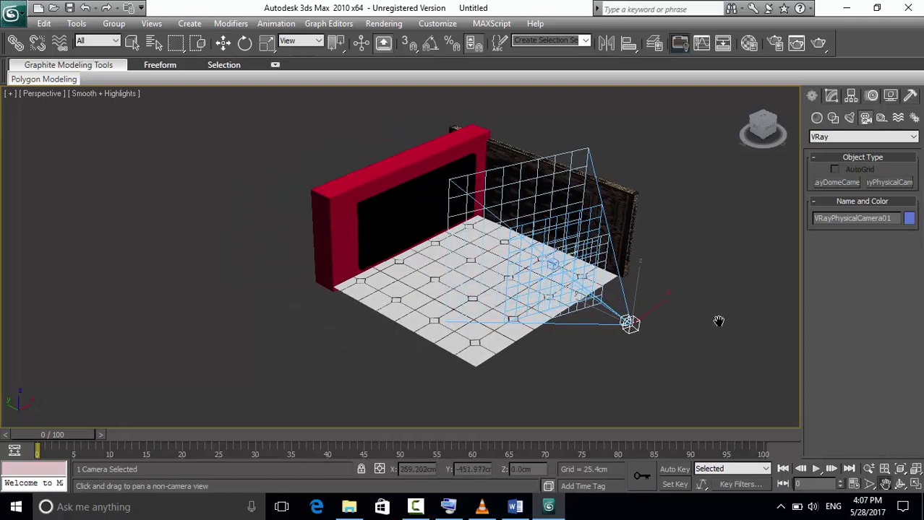
key(w)
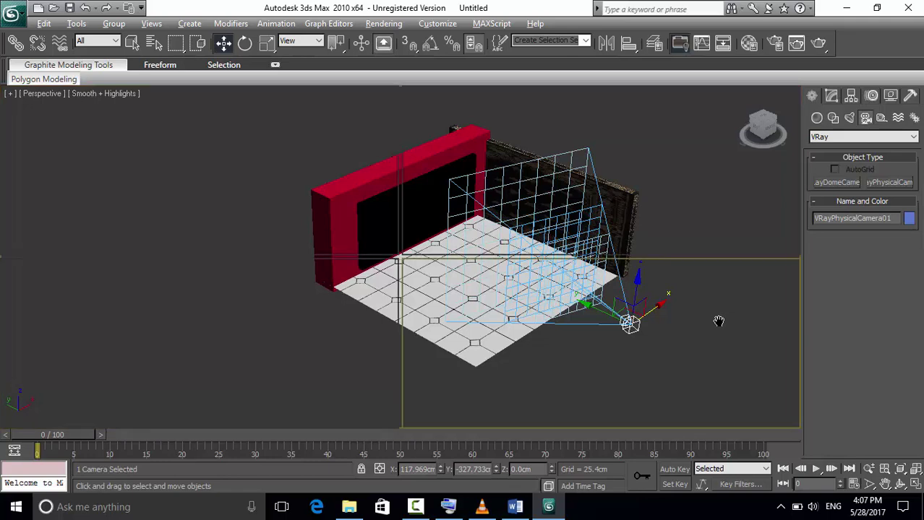
key(alt+w)
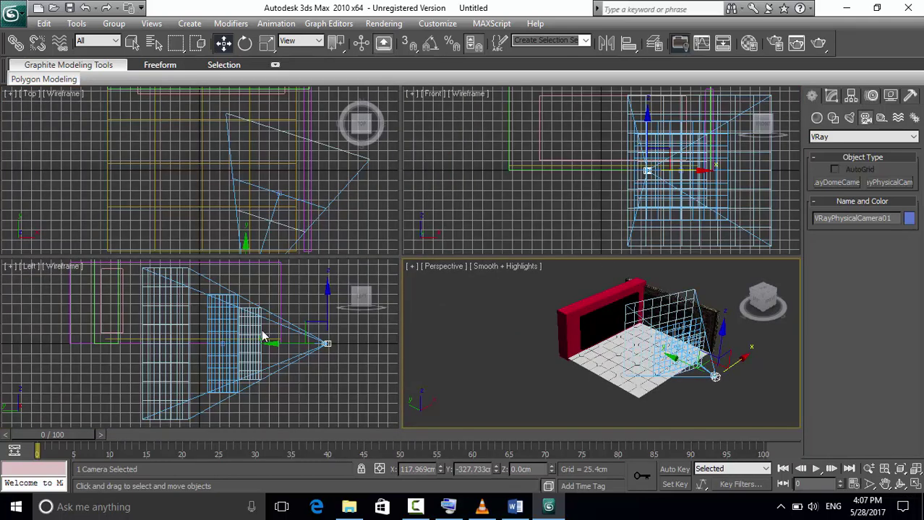
right_click(355, 374)
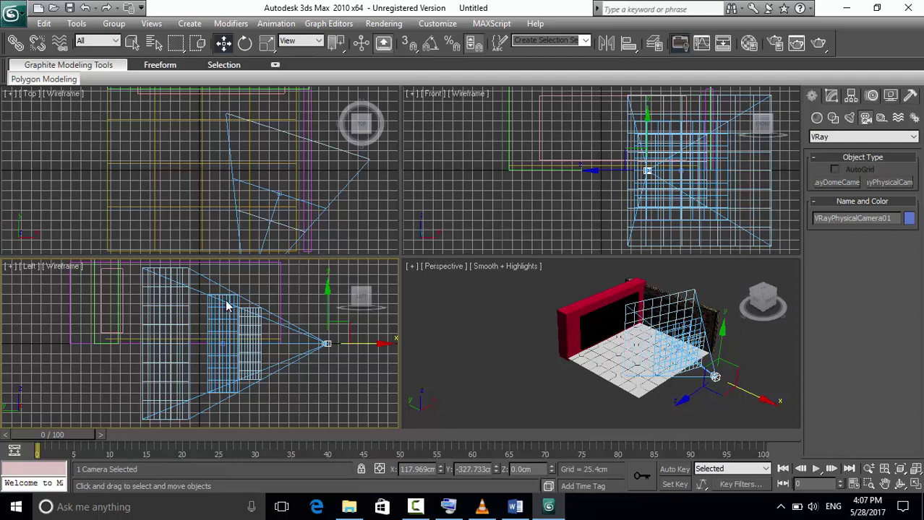
key(g)
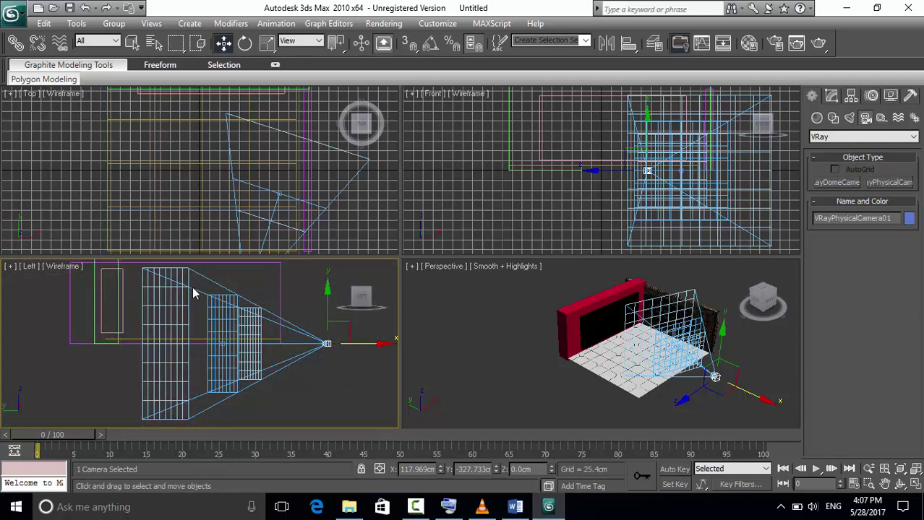
key(c)
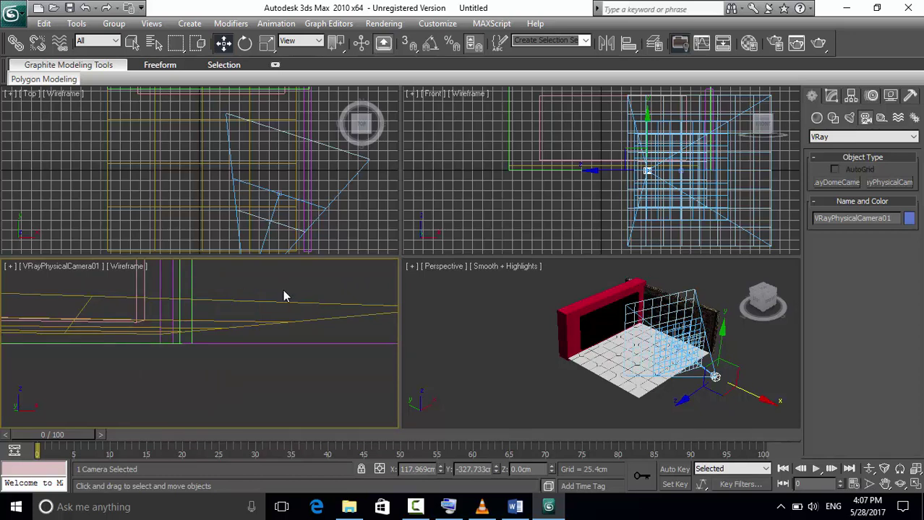
click(211, 283)
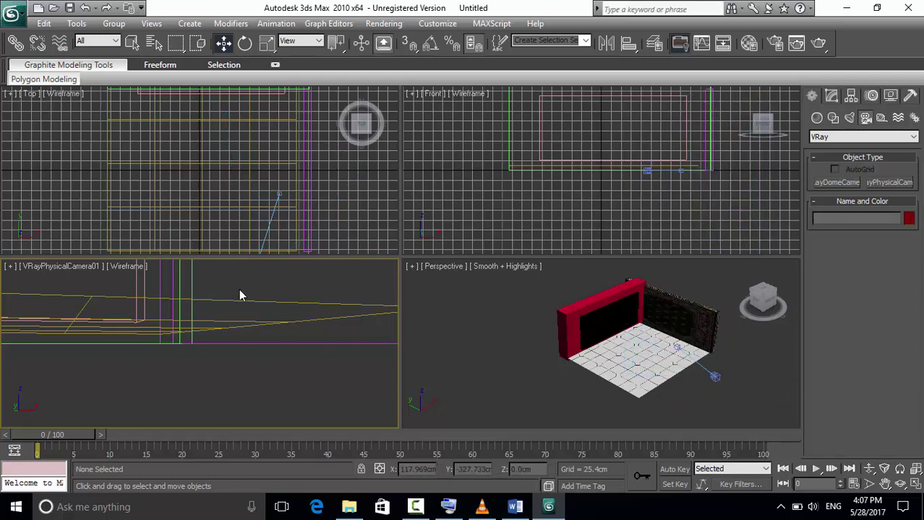
Step: Roll the physical camera with the Rotate tool and display its camera viewport with smooth shading
click(715, 375)
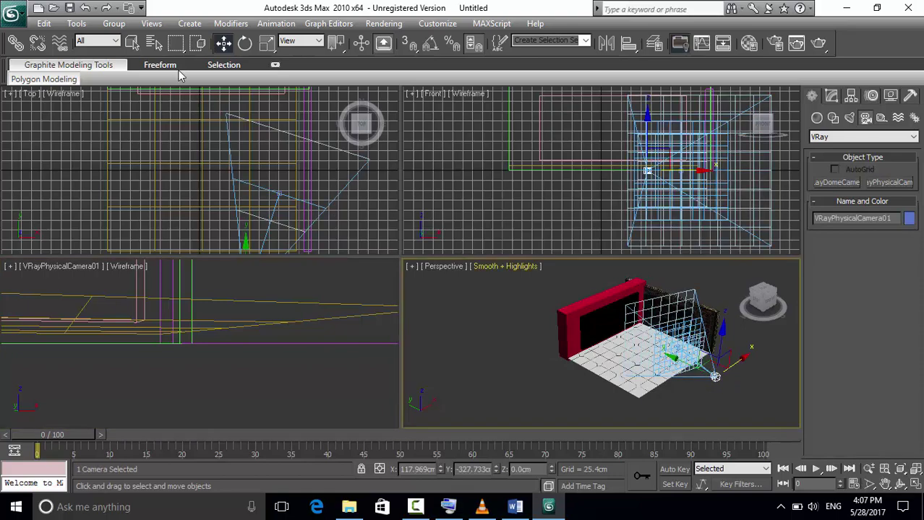
click(245, 43)
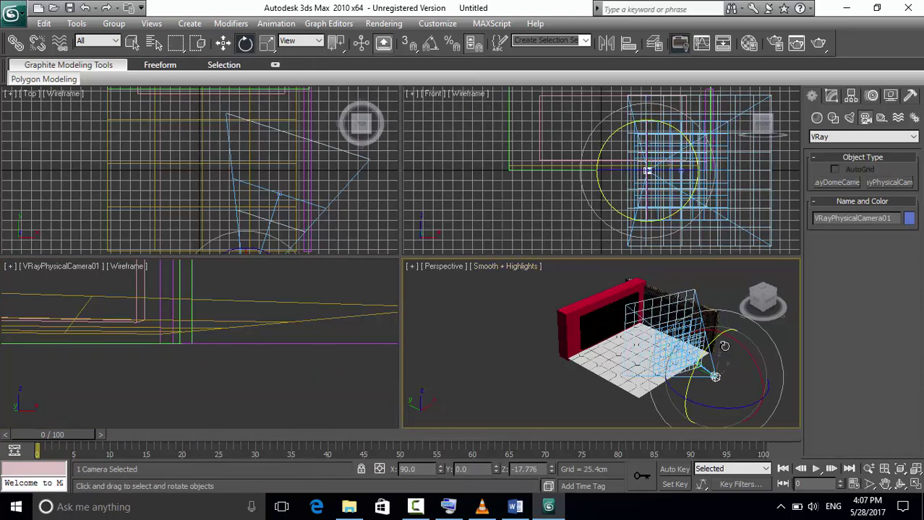
drag(730, 342, 691, 295)
click(263, 338)
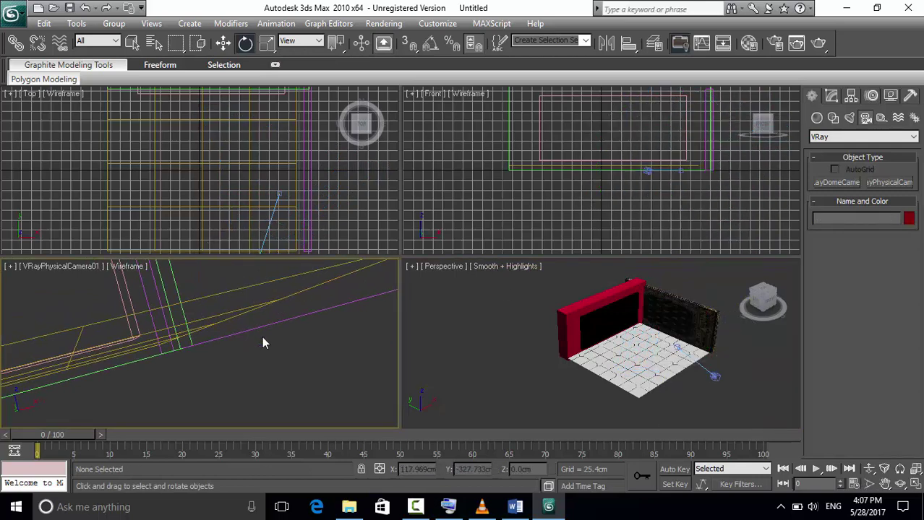
key(F3)
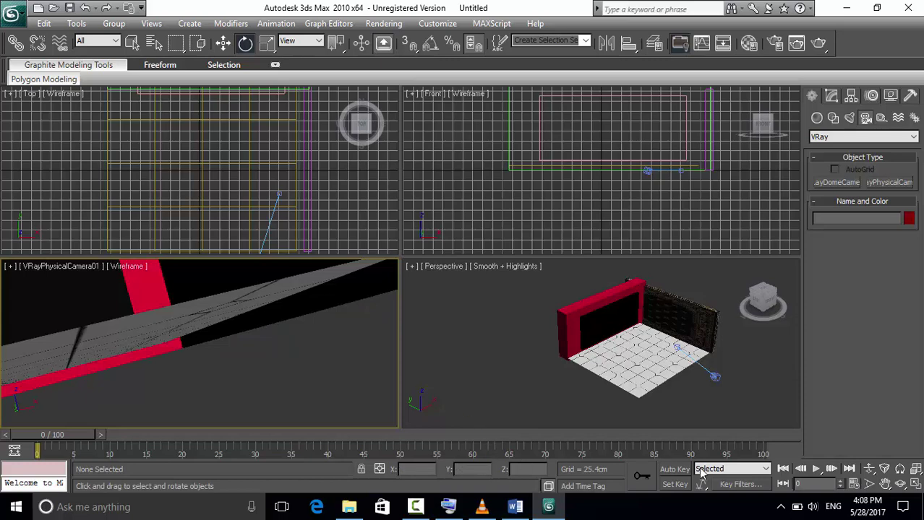
Step: Rotate the physical camera further, to about 35.7 degrees on the Y axis
click(238, 320)
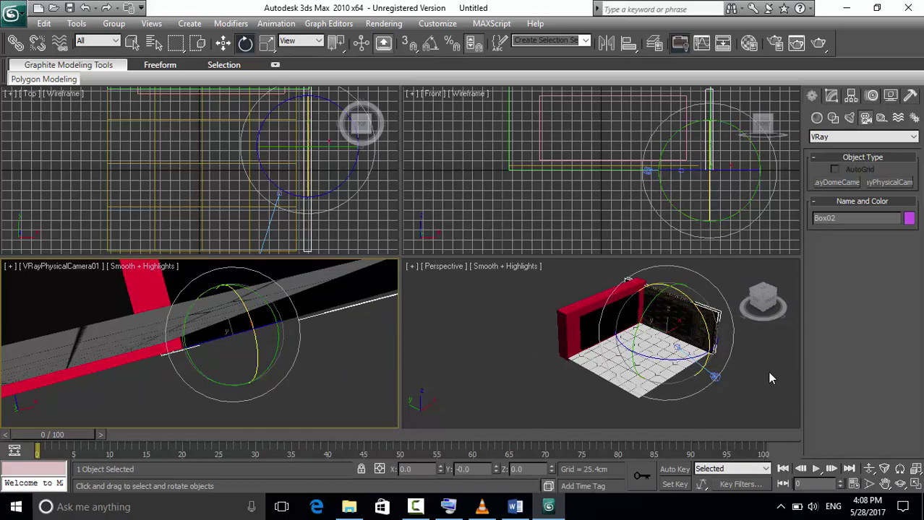
click(714, 374)
drag(719, 336, 675, 312)
right_click(499, 334)
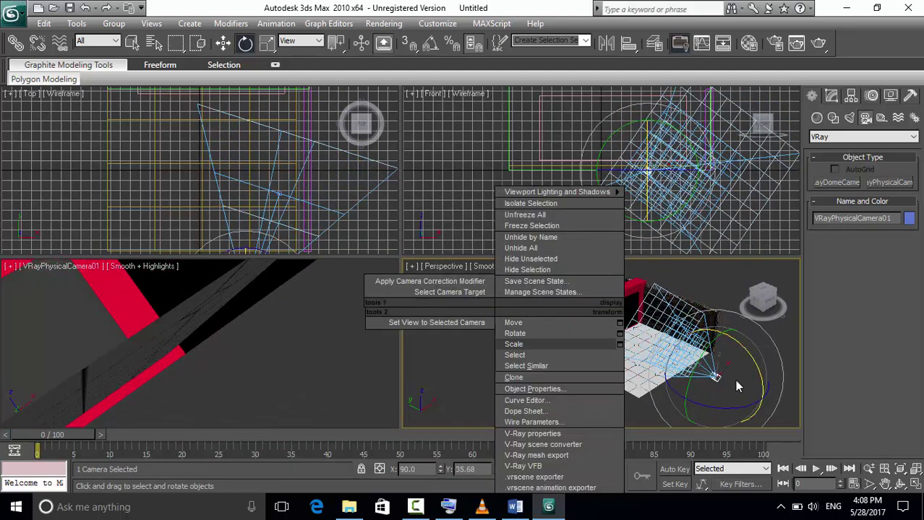
Step: Raise the physical camera vertically to a height of about Z 162 cm
click(223, 43)
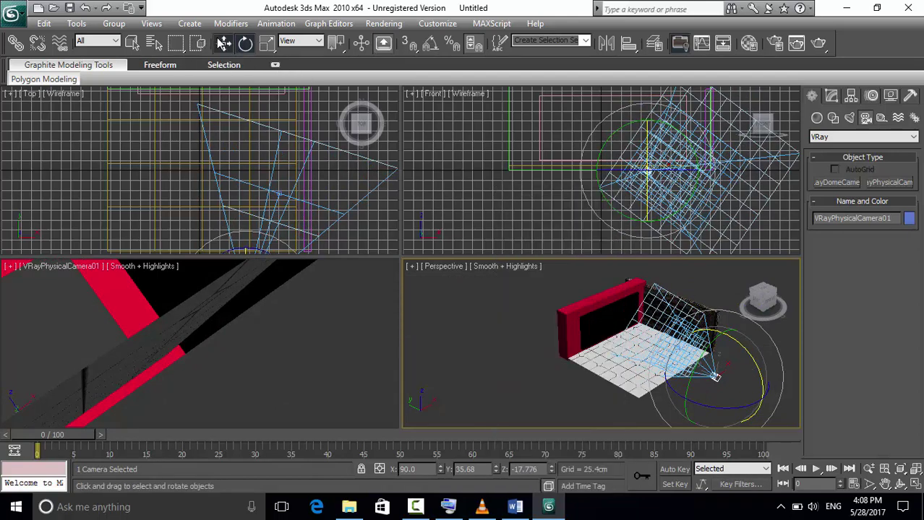
click(663, 349)
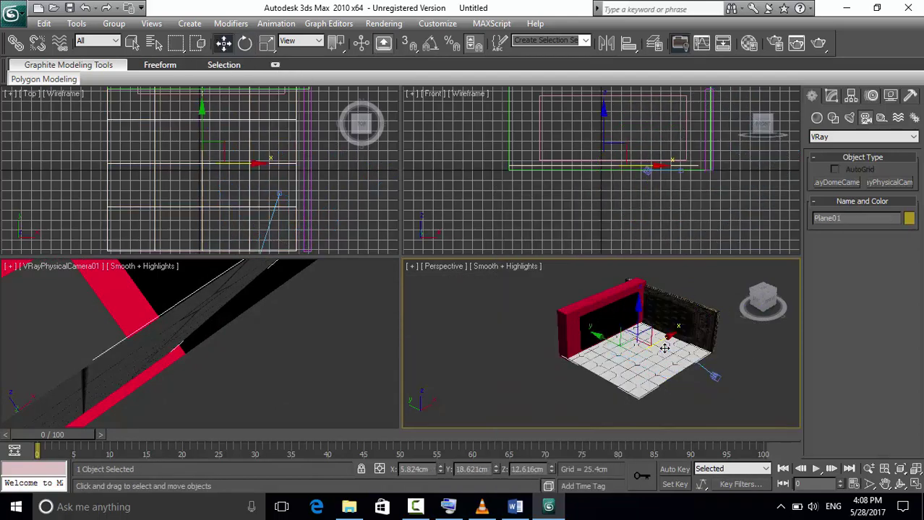
click(713, 374)
drag(713, 374, 713, 304)
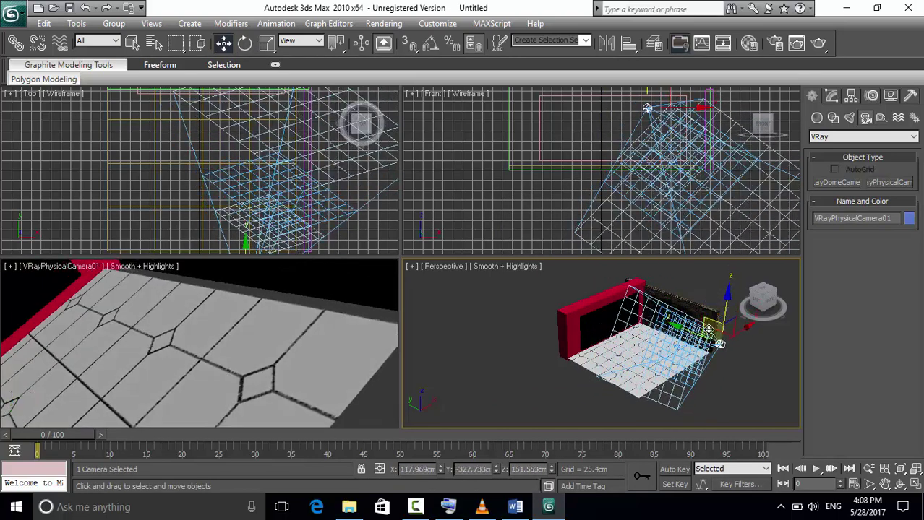
Step: Turn off the physical camera's targeted option and raise the camera slightly
click(831, 95)
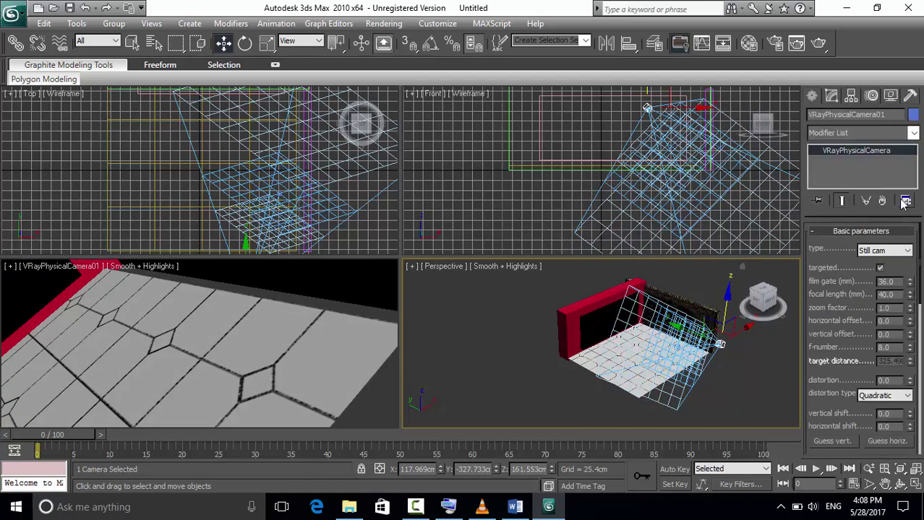
click(880, 268)
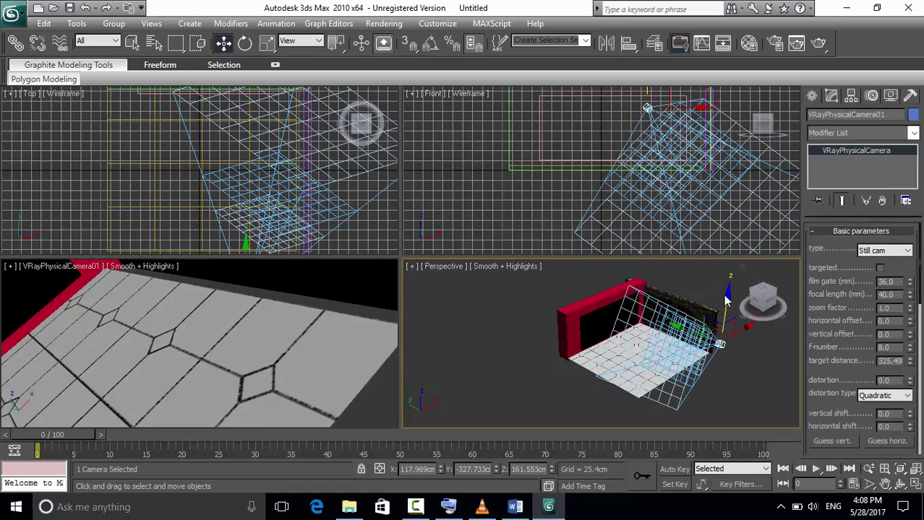
drag(727, 295, 726, 279)
Step: Rotate the untargeted physical camera to about X 53, Y 29 and Z -48 degrees
click(245, 43)
mouse_move(745, 288)
mouse_down()
mouse_move(752, 292)
mouse_move(740, 295)
mouse_up()
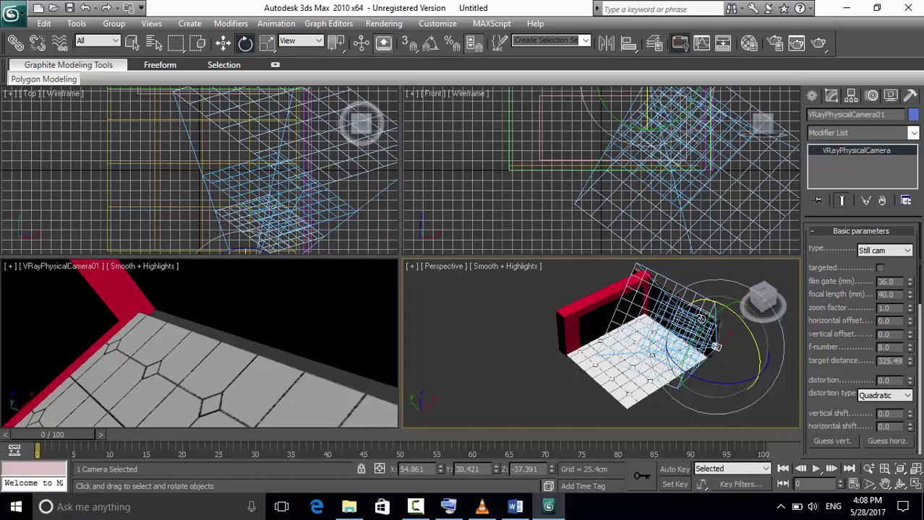
click(681, 321)
click(717, 350)
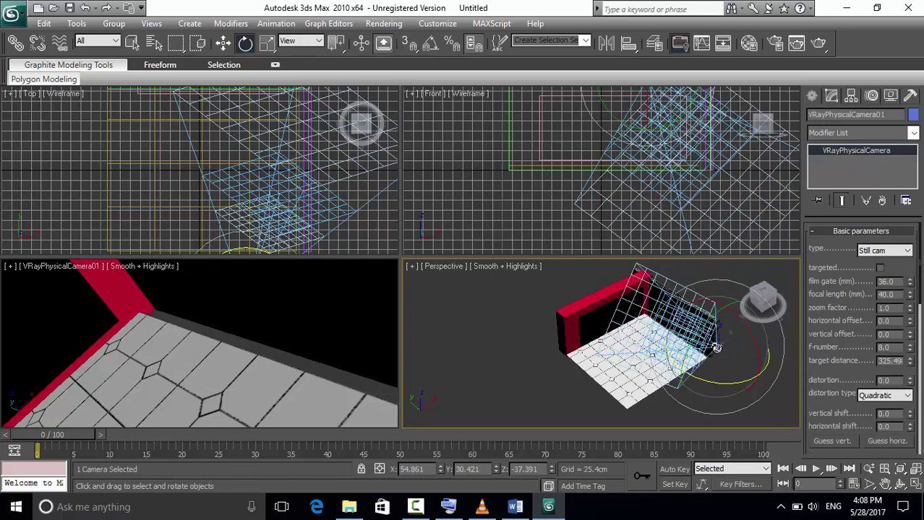
drag(716, 348, 576, 346)
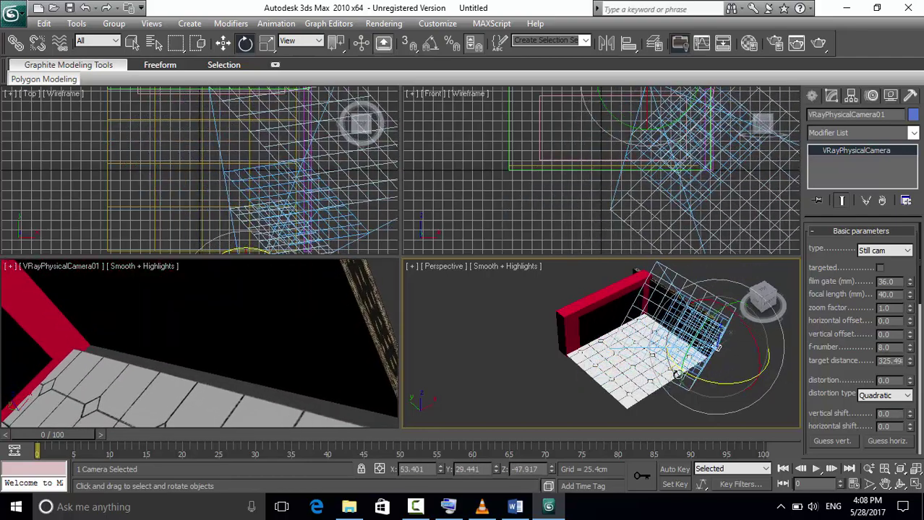
click(548, 334)
scroll(524, 322, down, 2)
click(676, 333)
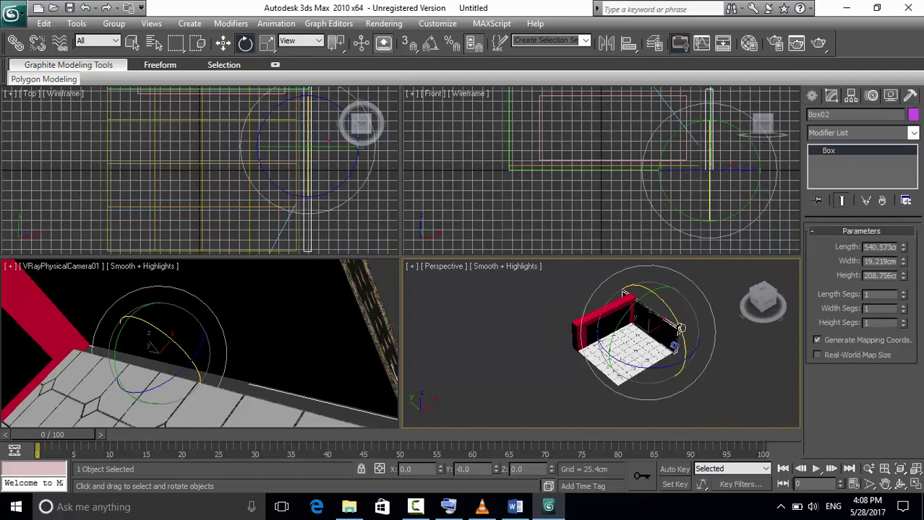
drag(678, 328, 678, 339)
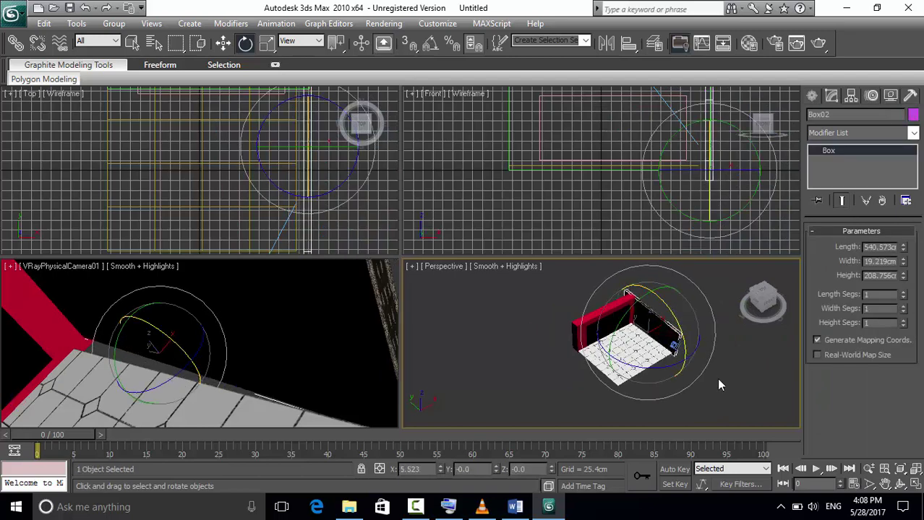
key(ctrl+z)
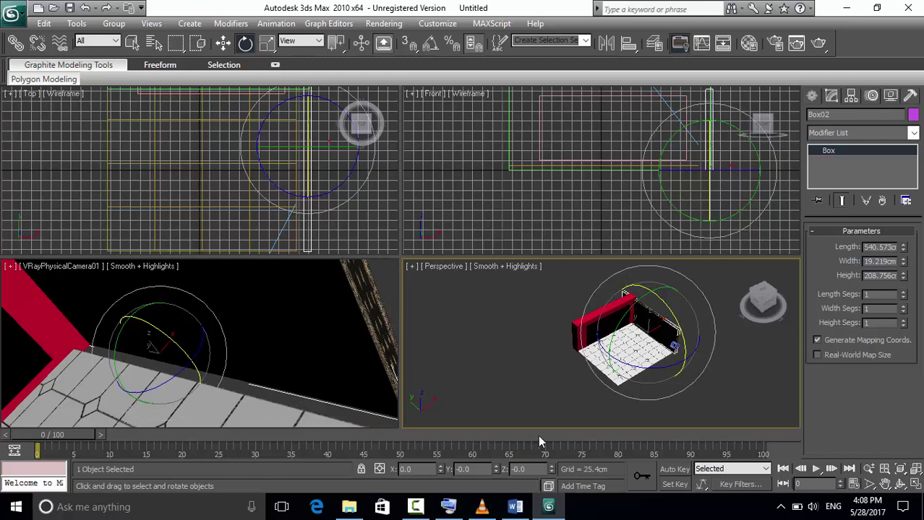
click(414, 507)
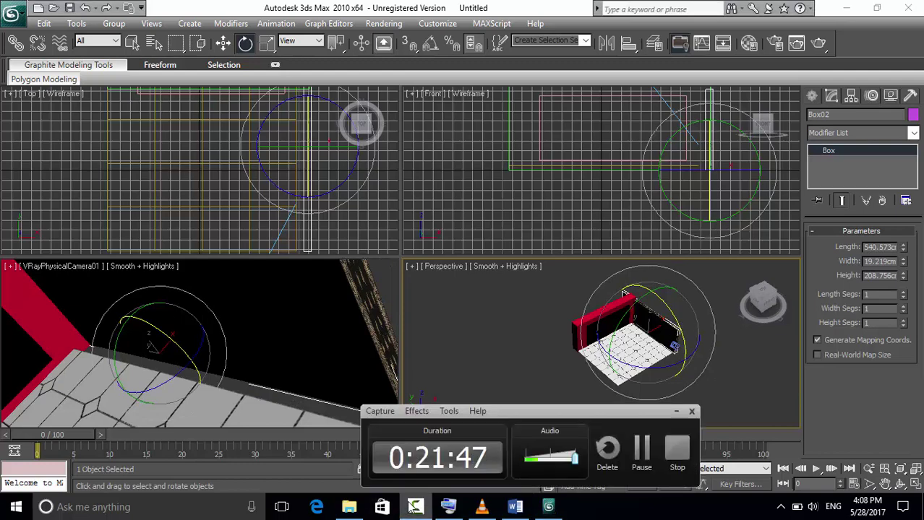
click(414, 506)
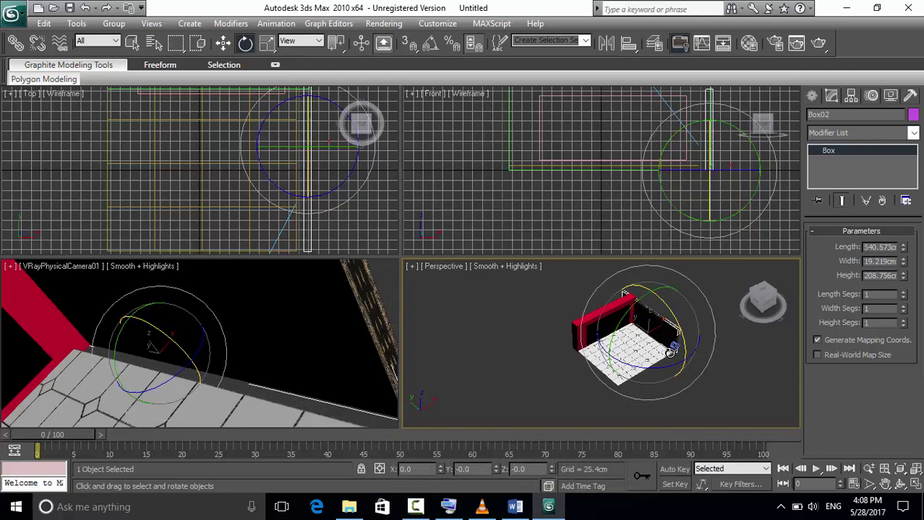
Step: Rotate the dark textured wall slightly about the Z axis, by about 0.7 degrees
right_click(737, 304)
click(695, 410)
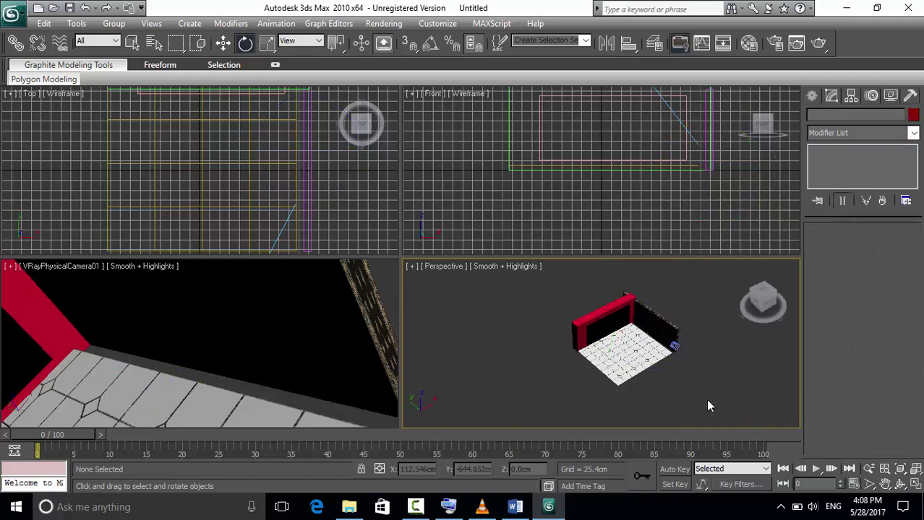
click(675, 348)
drag(677, 358, 698, 370)
click(726, 382)
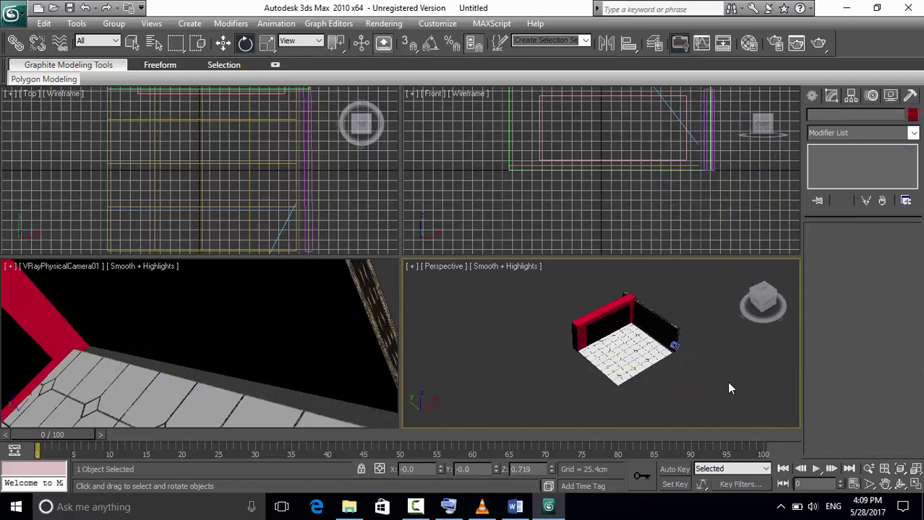
Step: Rotate the physical camera to about X 61, Y 36, Z -25 degrees, and set its film gate to 88.2 mm and focal length to 28 mm
click(675, 347)
click(675, 347)
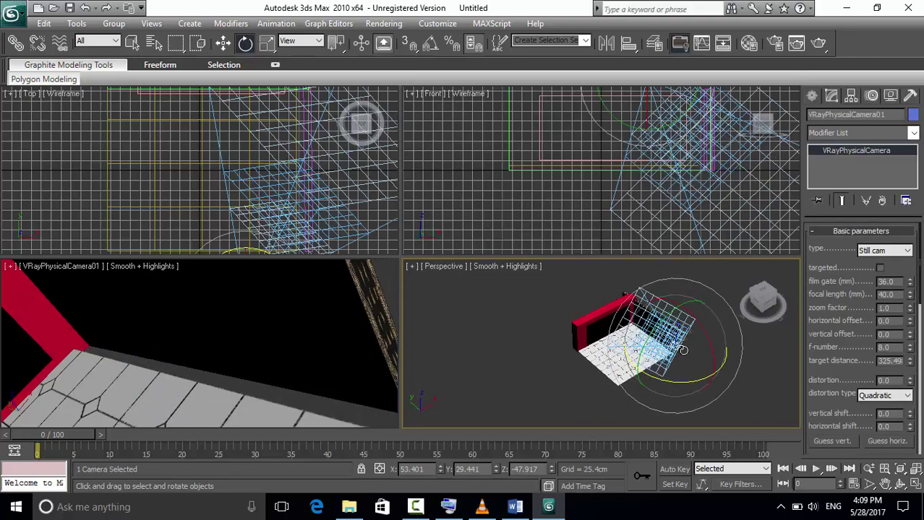
drag(707, 331, 706, 345)
drag(678, 386, 687, 381)
drag(909, 289, 896, 189)
drag(912, 301, 903, 314)
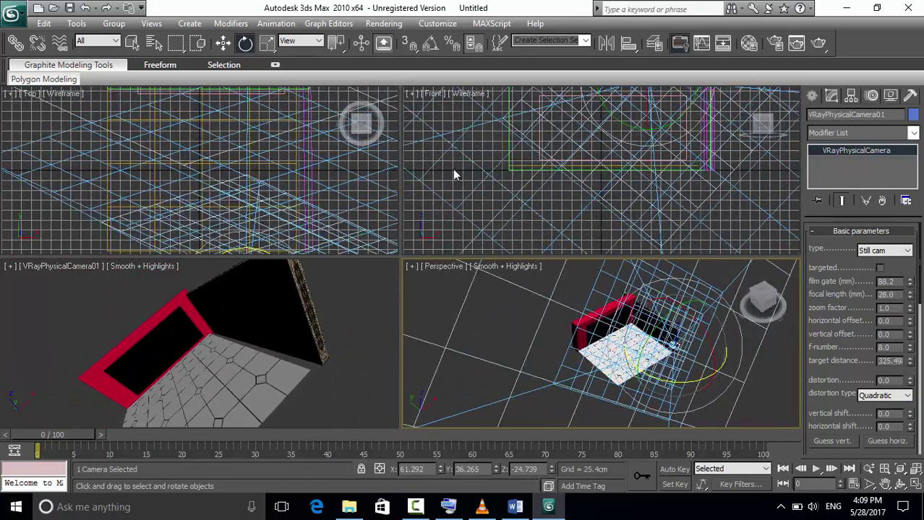
Step: Move the physical camera back and up from the room, to about X -85, Y -552, Z 235 cm
click(224, 44)
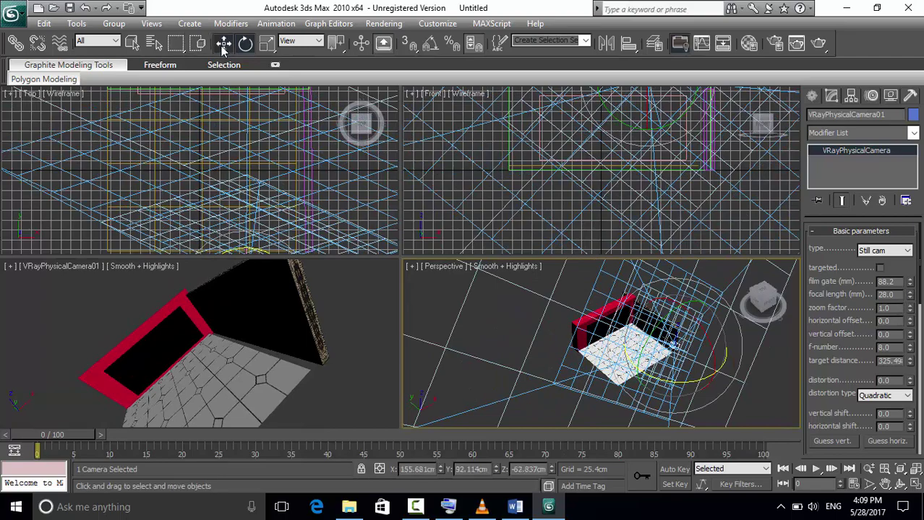
mouse_move(686, 354)
mouse_down()
mouse_move(674, 365)
mouse_move(690, 343)
mouse_up()
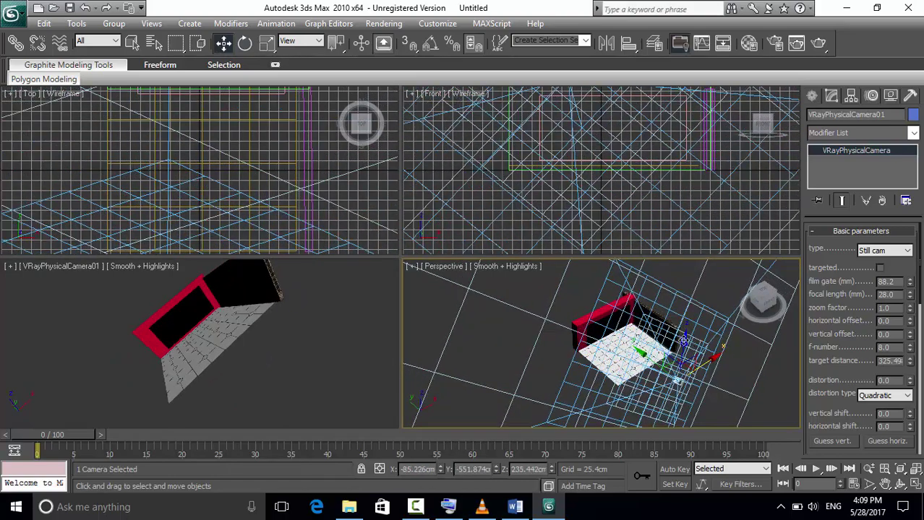
Step: Level the physical camera at about X 77, Y -2, Z -20 degrees, with film gate about 62.6 mm and focal length about 40.9 mm
click(245, 44)
drag(654, 345, 636, 391)
mouse_move(909, 296)
mouse_down()
mouse_move(911, 284)
mouse_move(911, 303)
mouse_up()
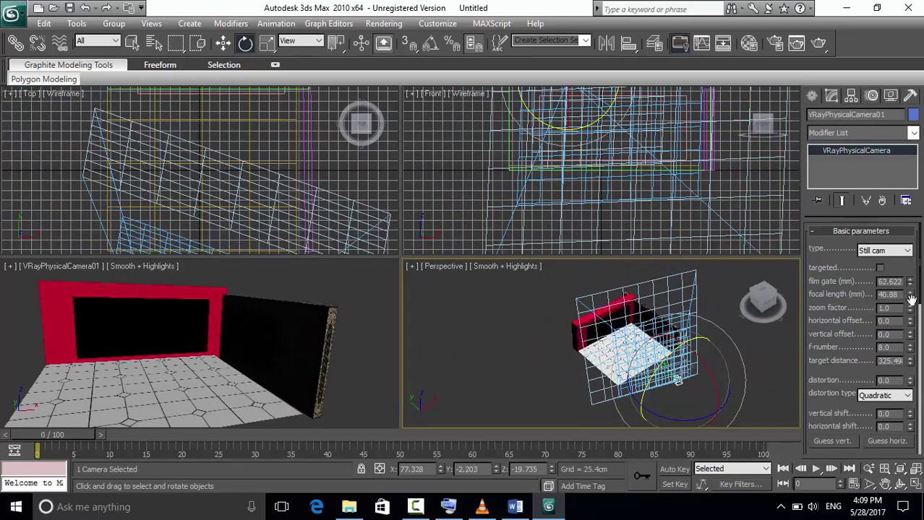
Step: Deselect the camera, switch the camera viewport to the VRayPhysicalCamera01 view, and run a test render of it
click(349, 290)
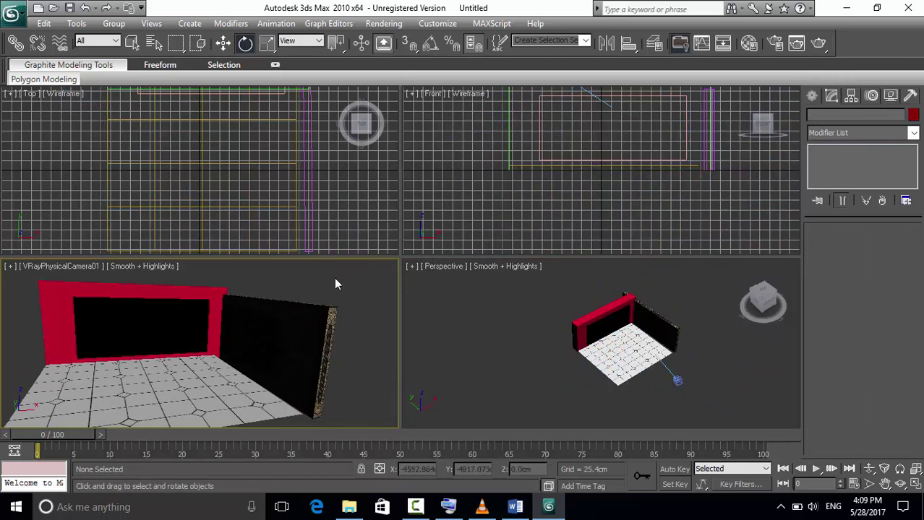
click(50, 266)
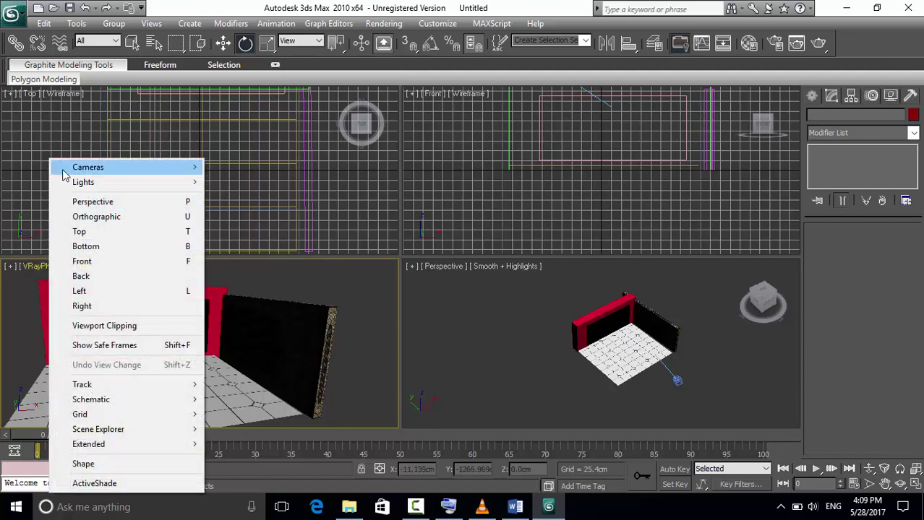
click(28, 269)
click(29, 268)
click(21, 274)
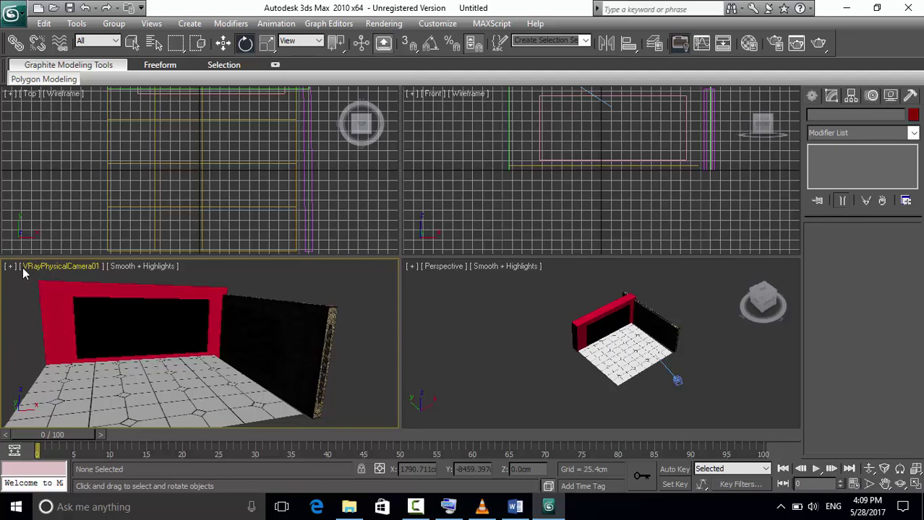
click(24, 271)
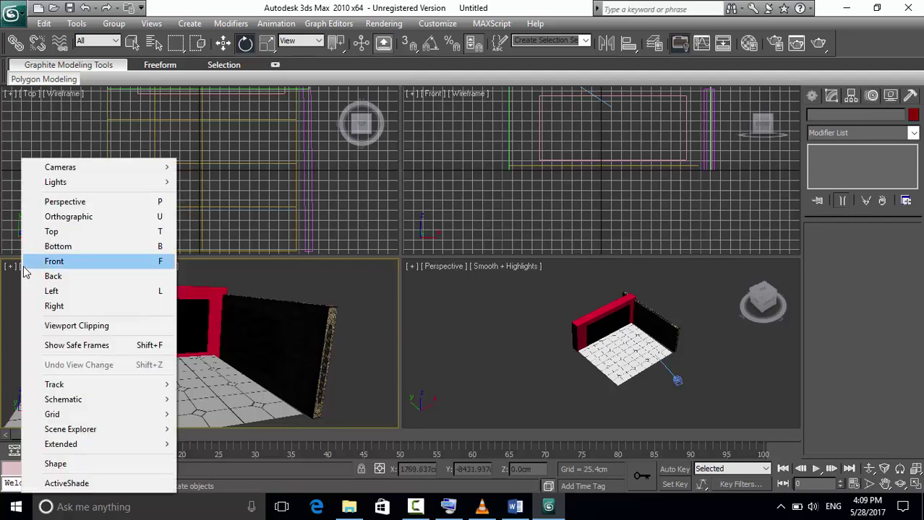
mouse_move(163, 169)
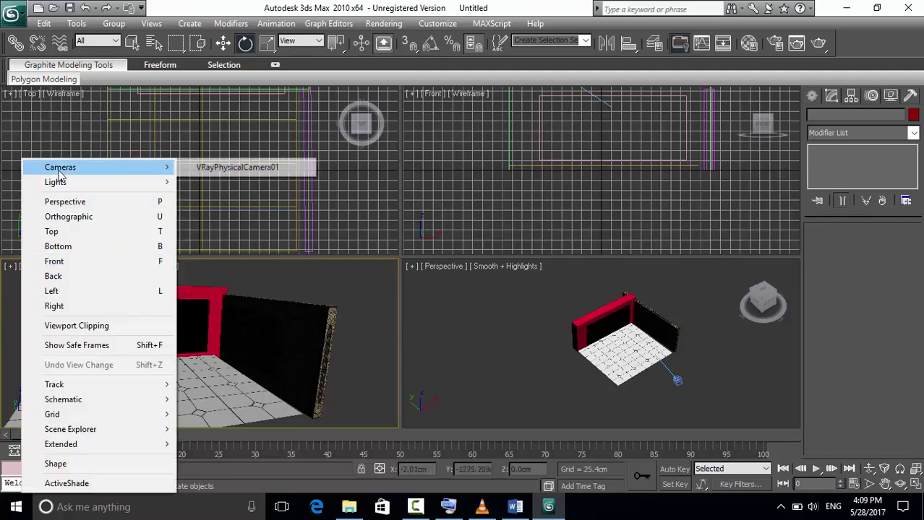
click(247, 171)
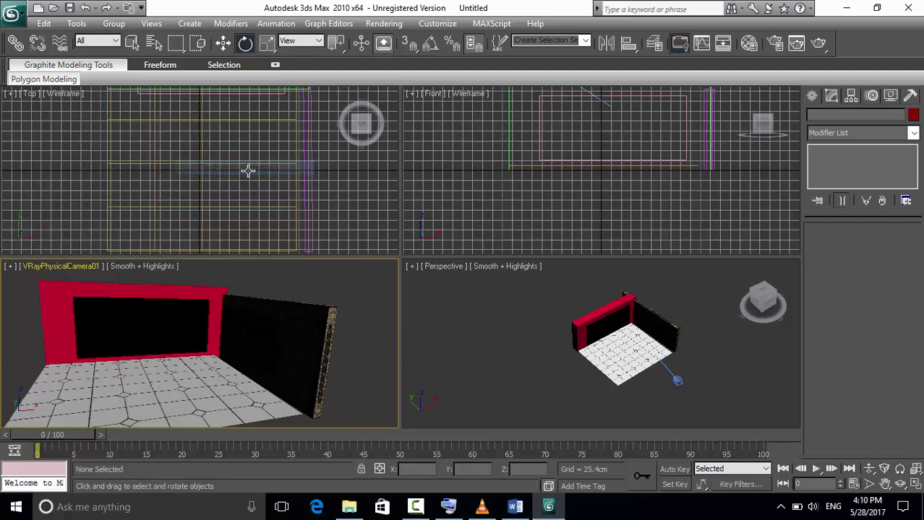
click(818, 44)
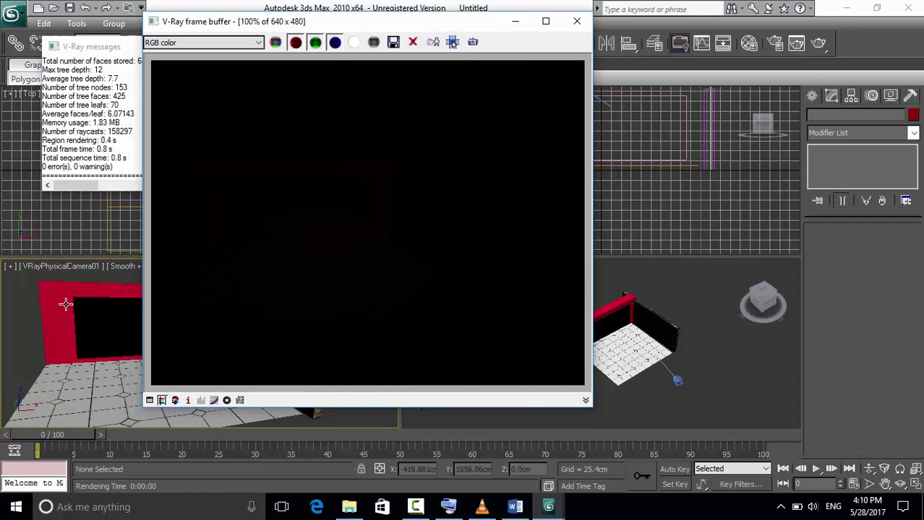
click(576, 20)
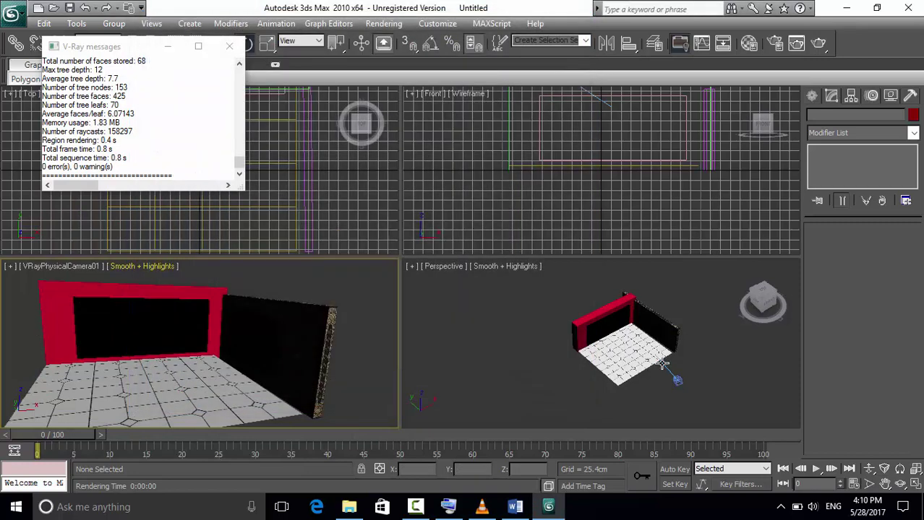
Step: Set the physical camera's shutter speed to 50 and render the room through the camera view
click(675, 376)
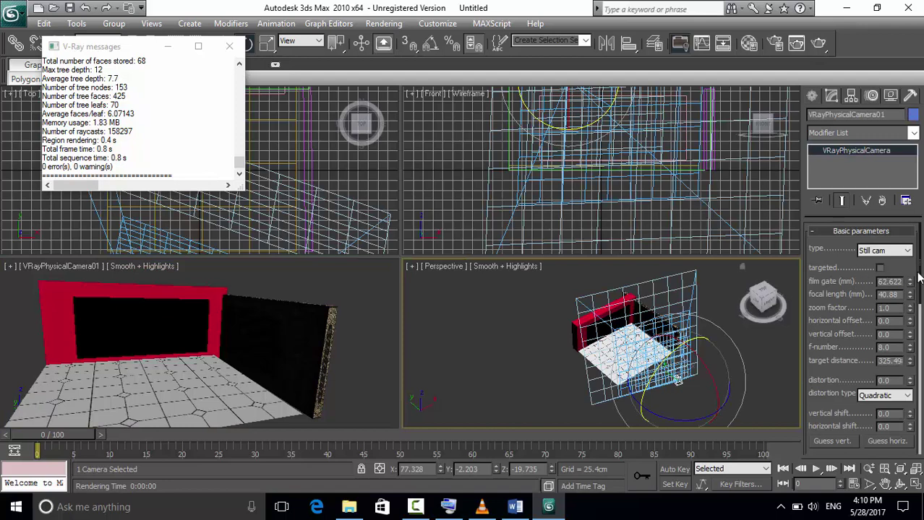
drag(921, 279, 912, 486)
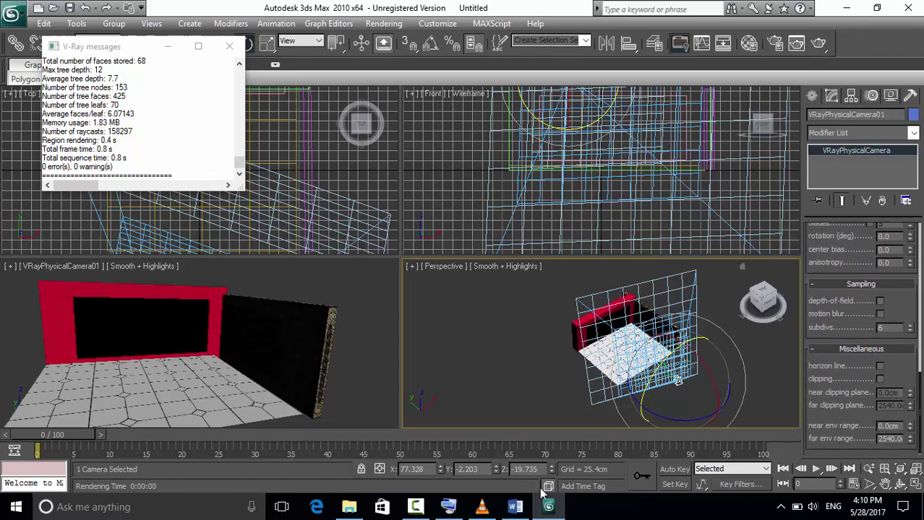
click(448, 507)
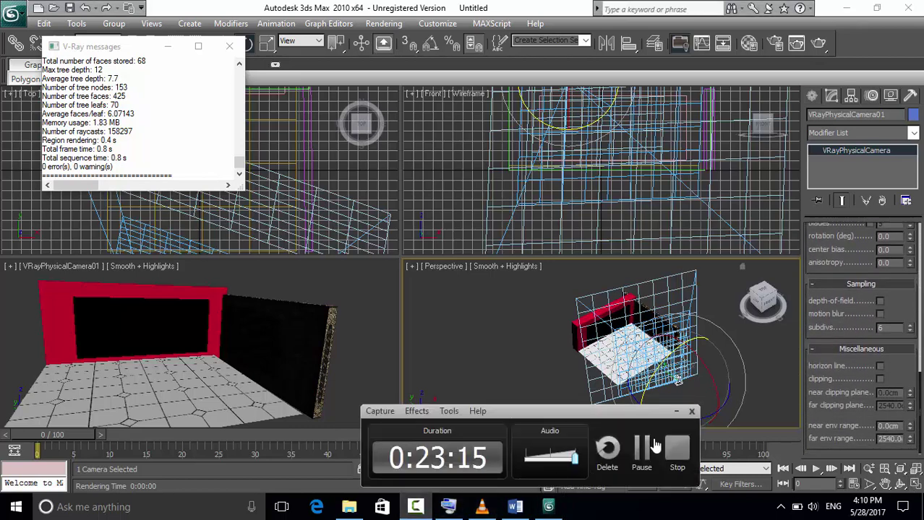
click(641, 448)
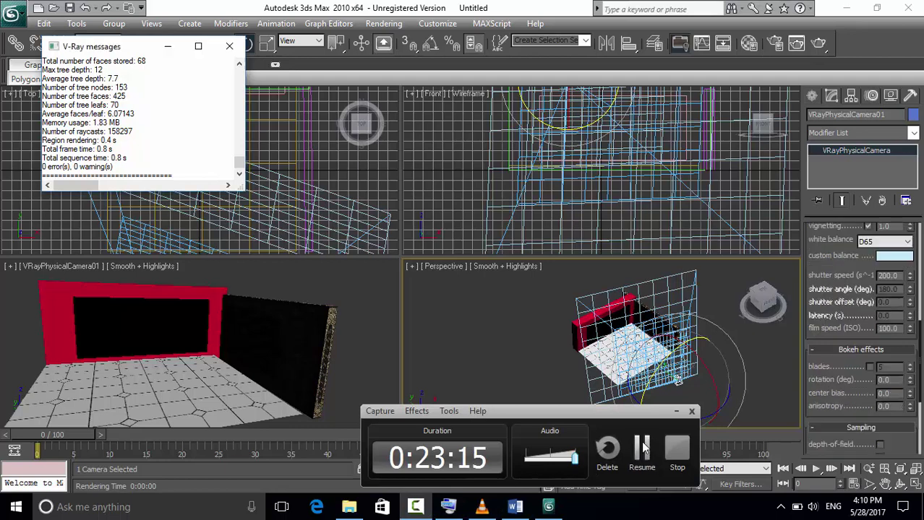
double_click(889, 275)
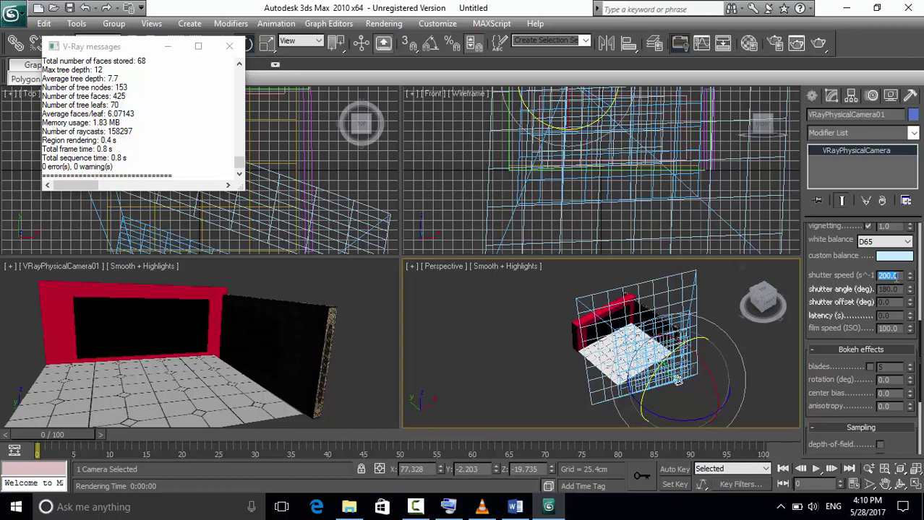
text(50)
click(240, 318)
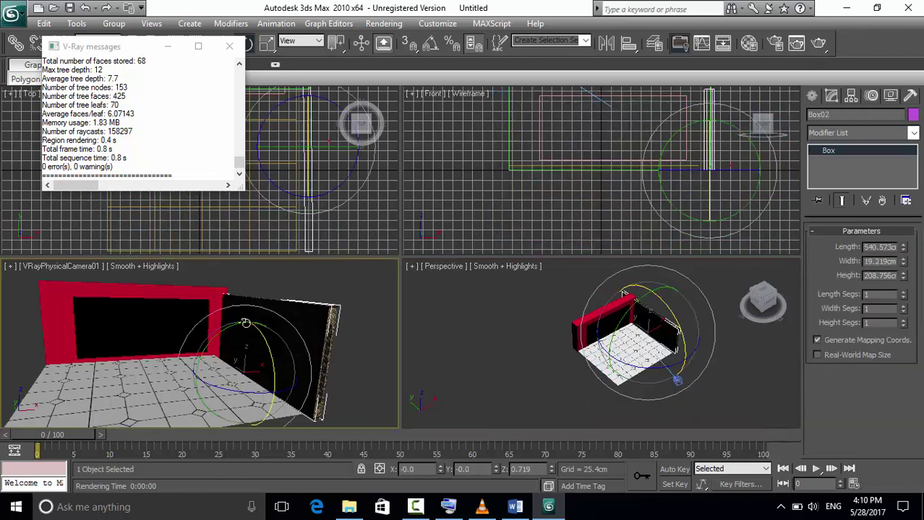
click(819, 43)
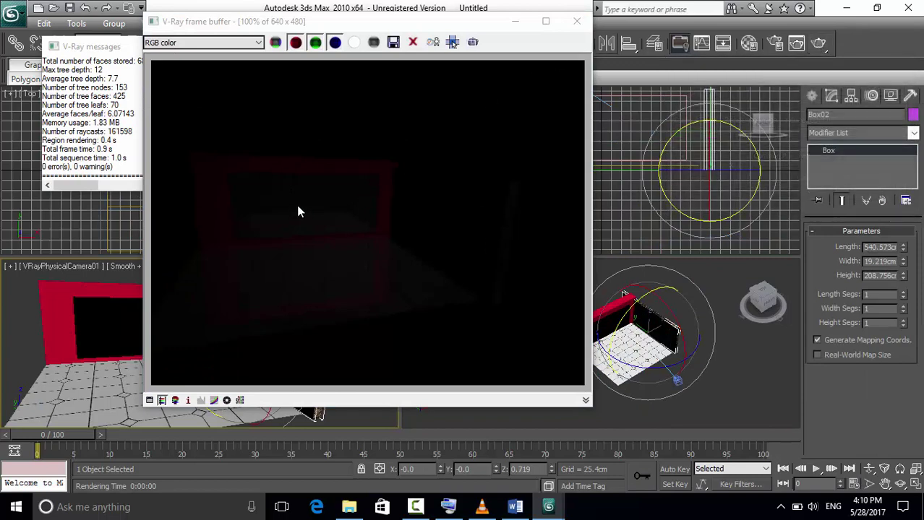
click(576, 21)
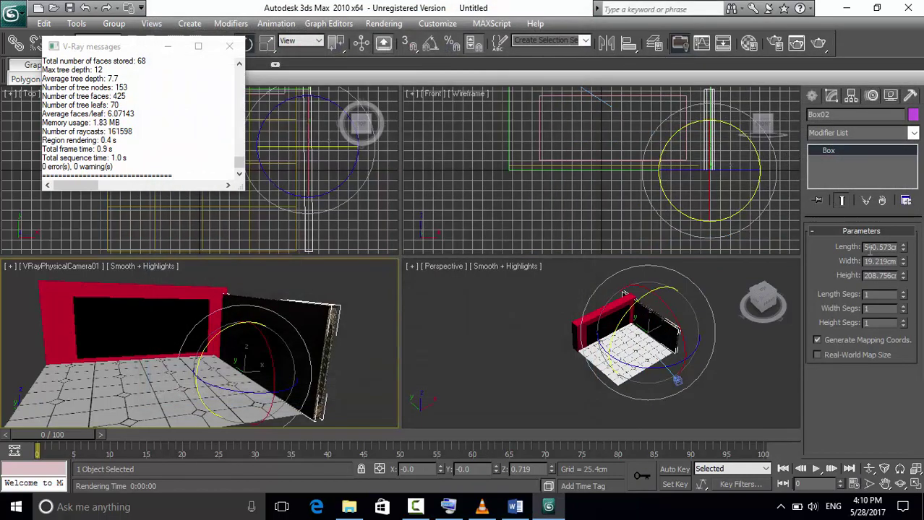
Step: Set the physical camera's shutter speed to 10, test render the Perspective view, and clear the render windows and the selection
click(676, 378)
scroll(905, 280, down, 10)
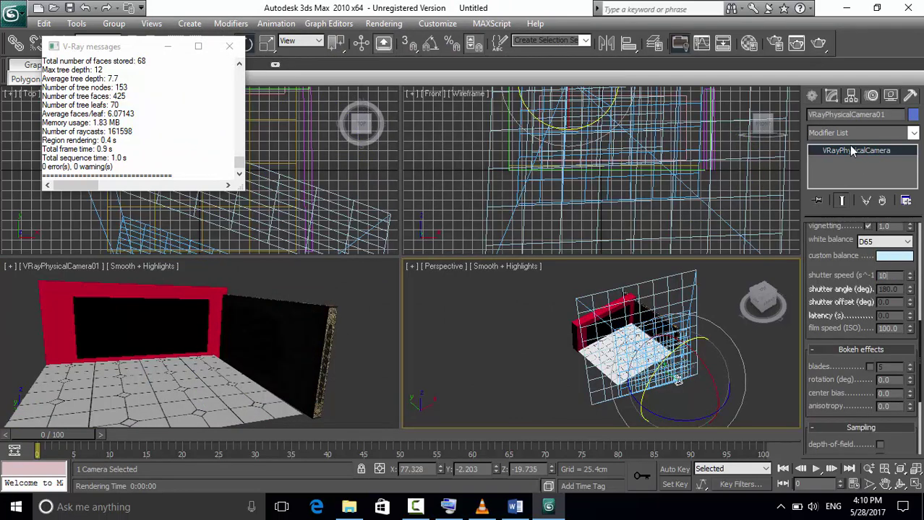
click(817, 43)
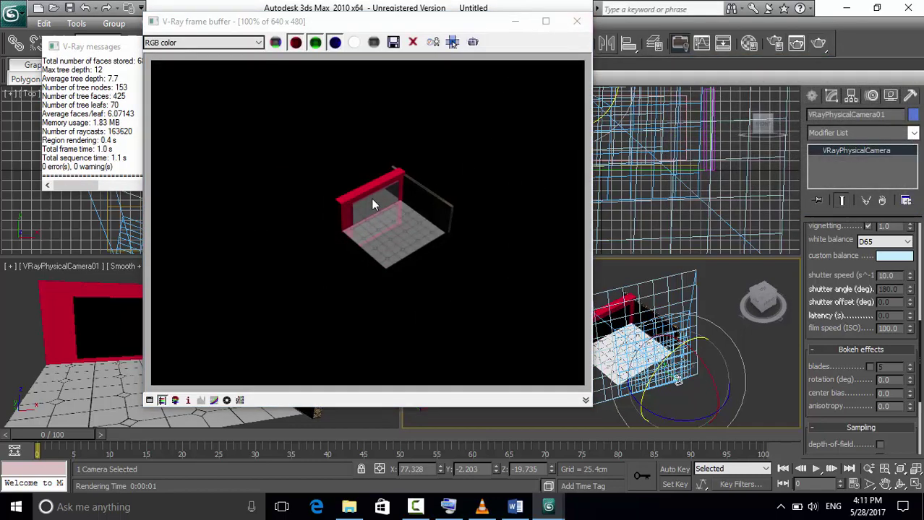
click(576, 21)
click(228, 44)
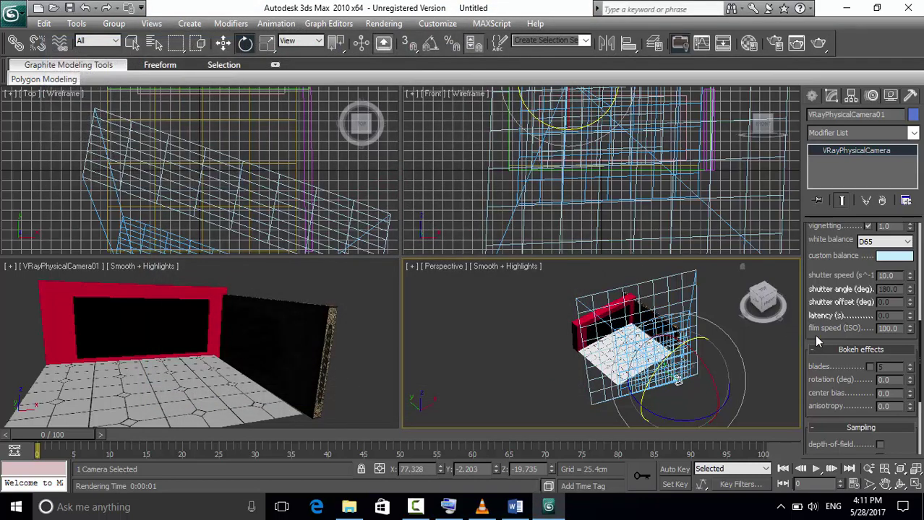
click(539, 361)
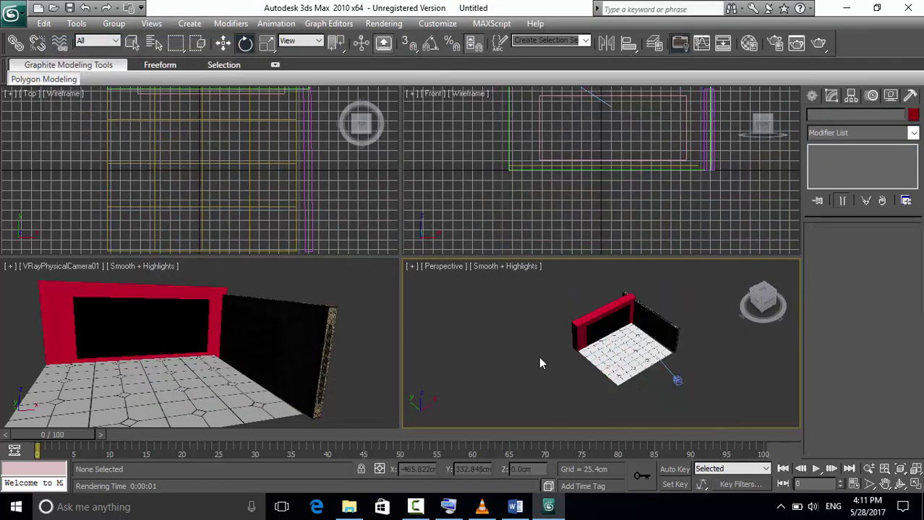
click(415, 508)
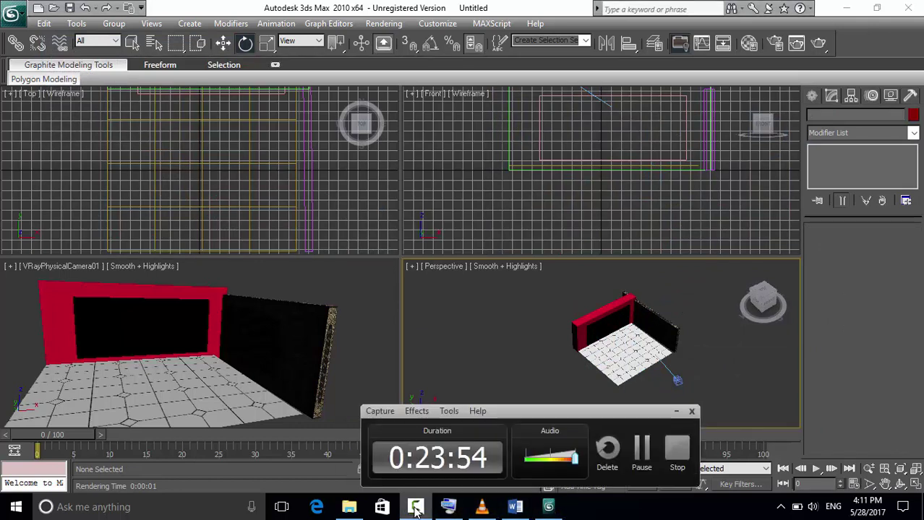
drag(521, 414, 601, 374)
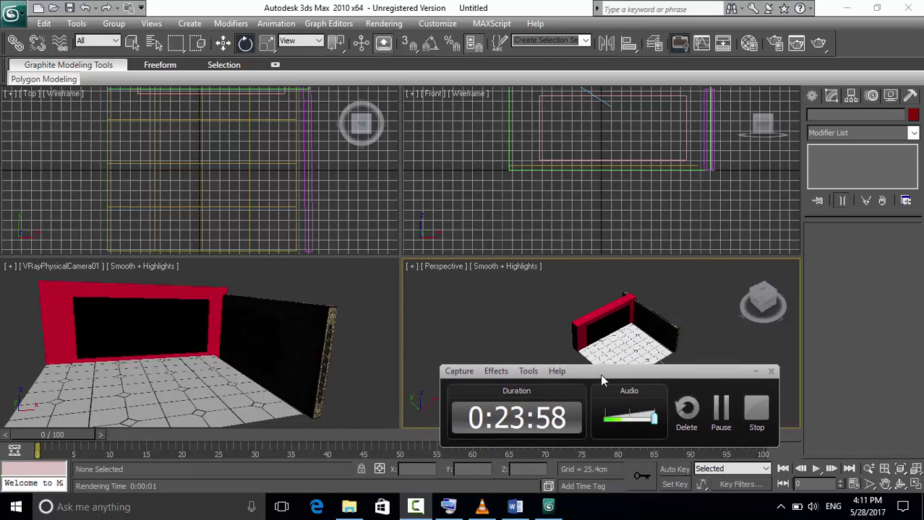
click(709, 410)
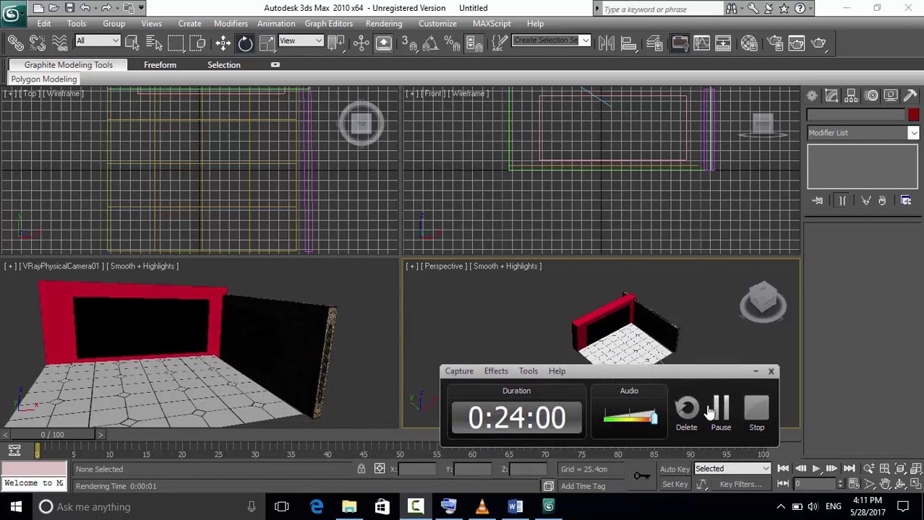